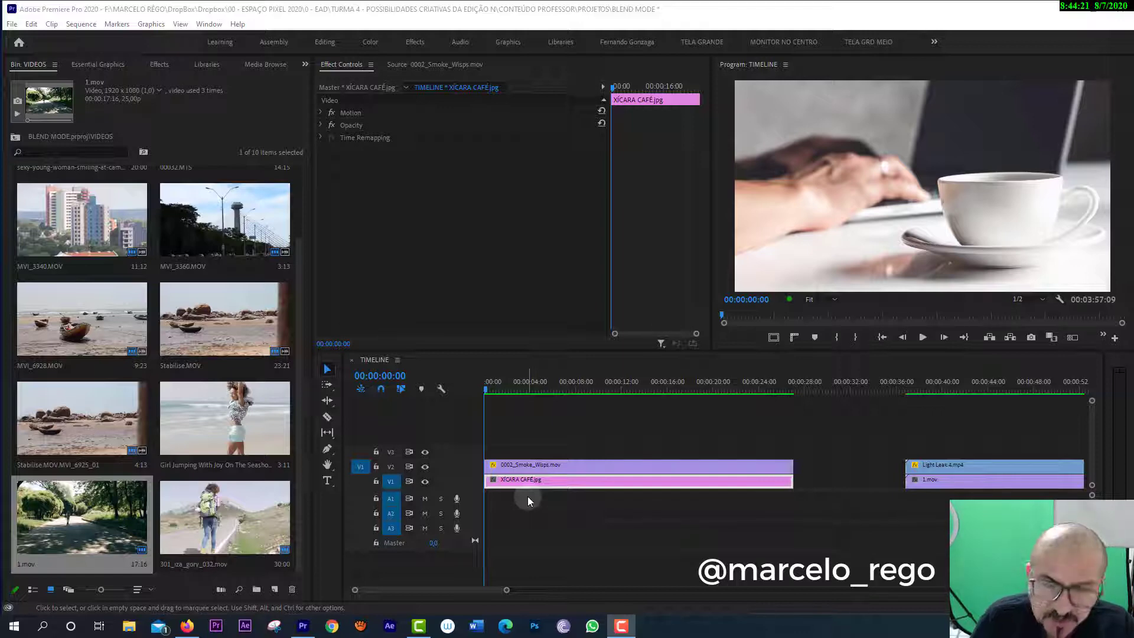
# Load the XÍCARA CAFÉ.jpg coffee cup still from V1 into the Source monitor and scrub it.
pyautogui.click(472, 386)
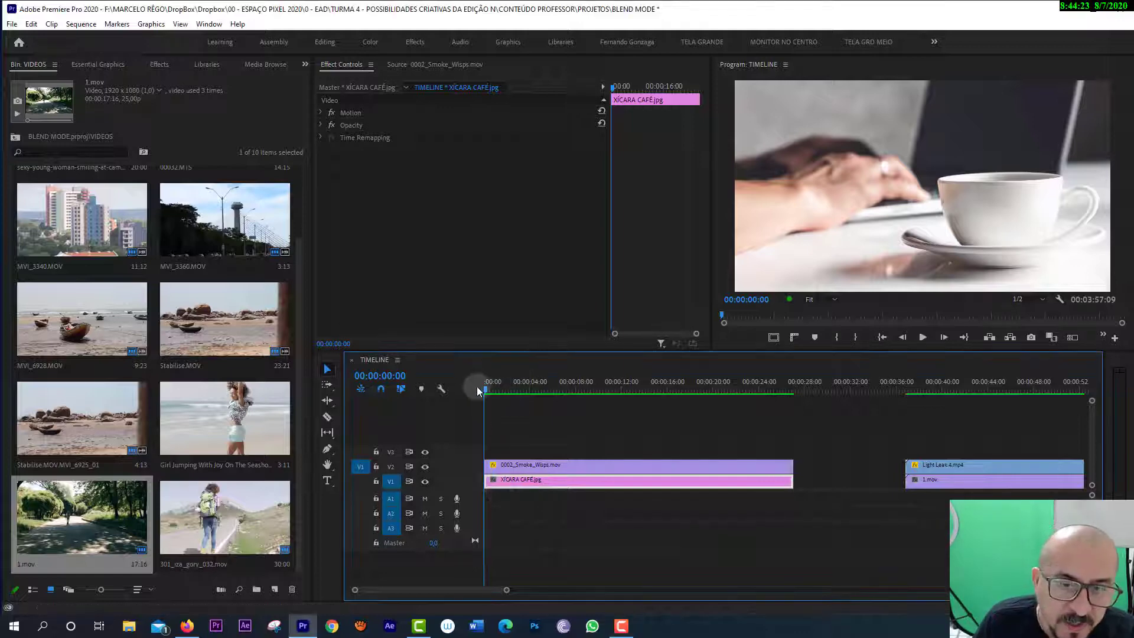
pyautogui.doubleClick(518, 480)
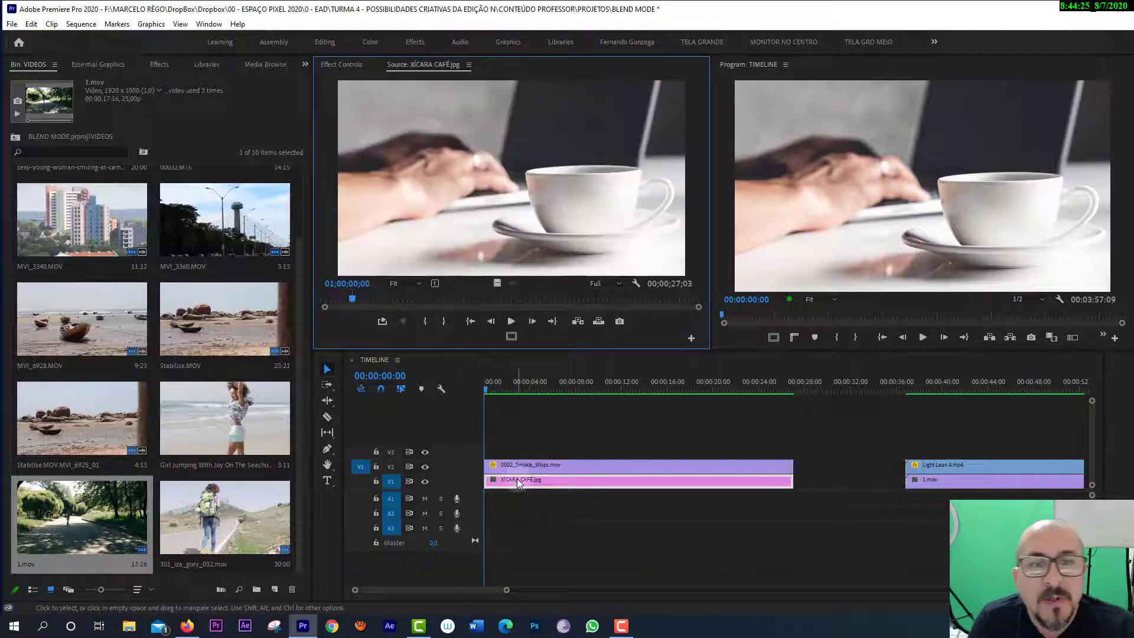
pyautogui.moveTo(353, 300)
pyautogui.mouseDown()
pyautogui.moveTo(391, 303)
pyautogui.moveTo(366, 303)
pyautogui.mouseUp()
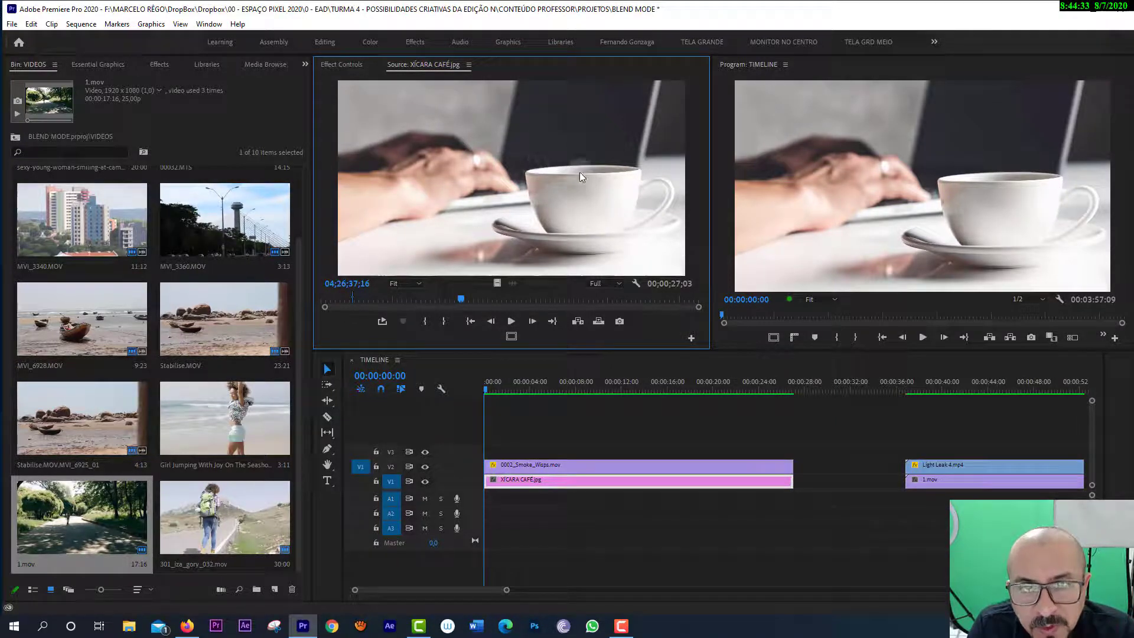
# Preview 0002_Smoke_Wisps.mov in Source and drop a trial copy onto V3 near 00:00:28.
pyautogui.click(540, 469)
pyautogui.doubleClick(540, 470)
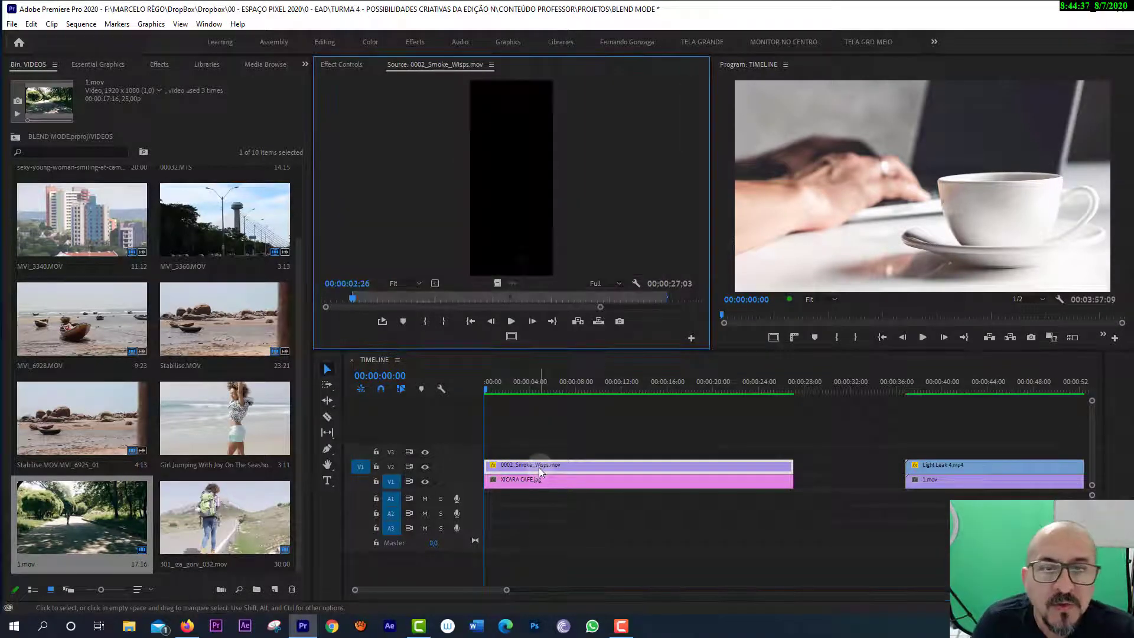
pyautogui.moveTo(379, 303)
pyautogui.mouseDown()
pyautogui.moveTo(485, 298)
pyautogui.moveTo(844, 429)
pyautogui.moveTo(798, 449)
pyautogui.mouseUp()
pyautogui.click(956, 383)
pyautogui.moveTo(957, 381); pyautogui.dragTo(945, 392)
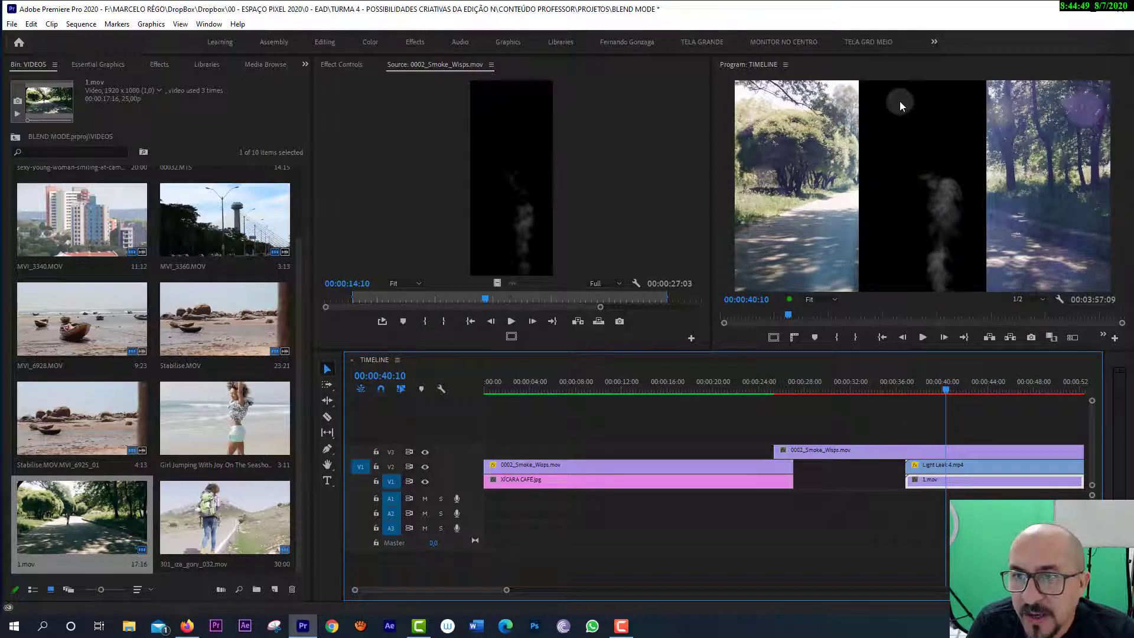
# Delete the trial smoke copy from V3 and select the smoke clip above the coffee cup.
pyautogui.click(933, 451)
pyautogui.press('Delete')
pyautogui.click(595, 385)
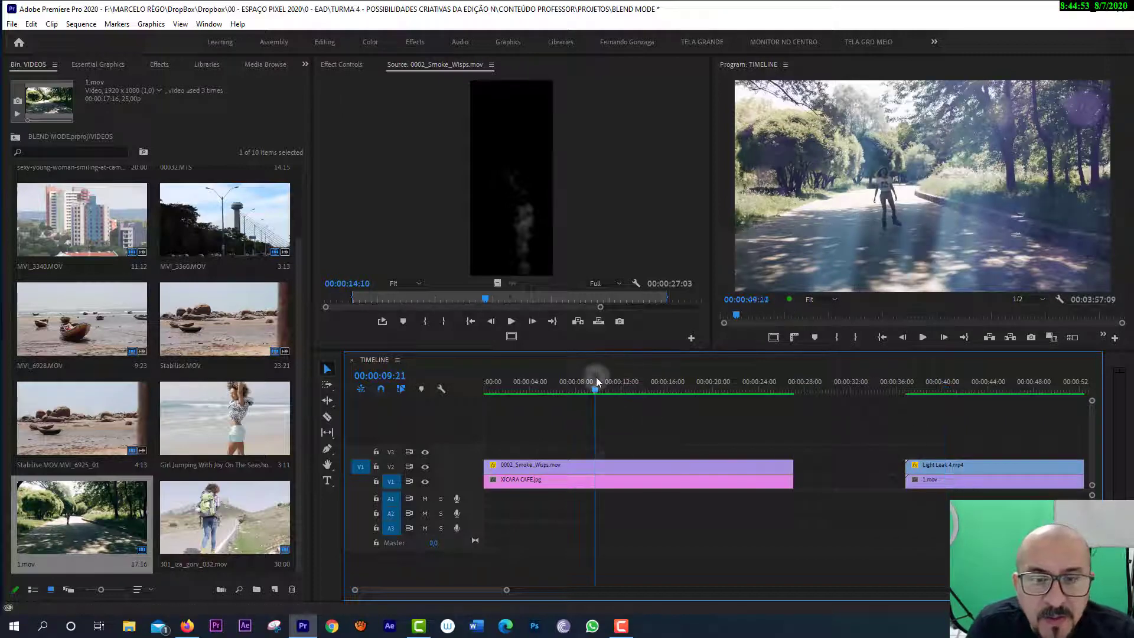
pyautogui.click(607, 468)
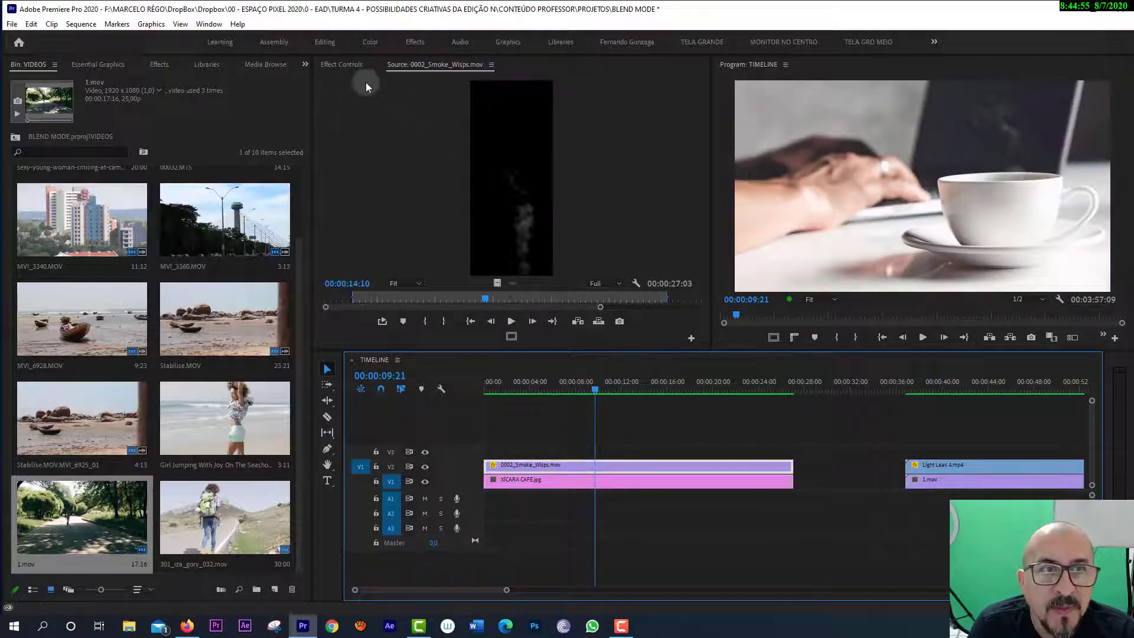
# Expand the smoke clip's Opacity in Effect Controls and select Mask (1) to outline it over the cup.
pyautogui.click(340, 67)
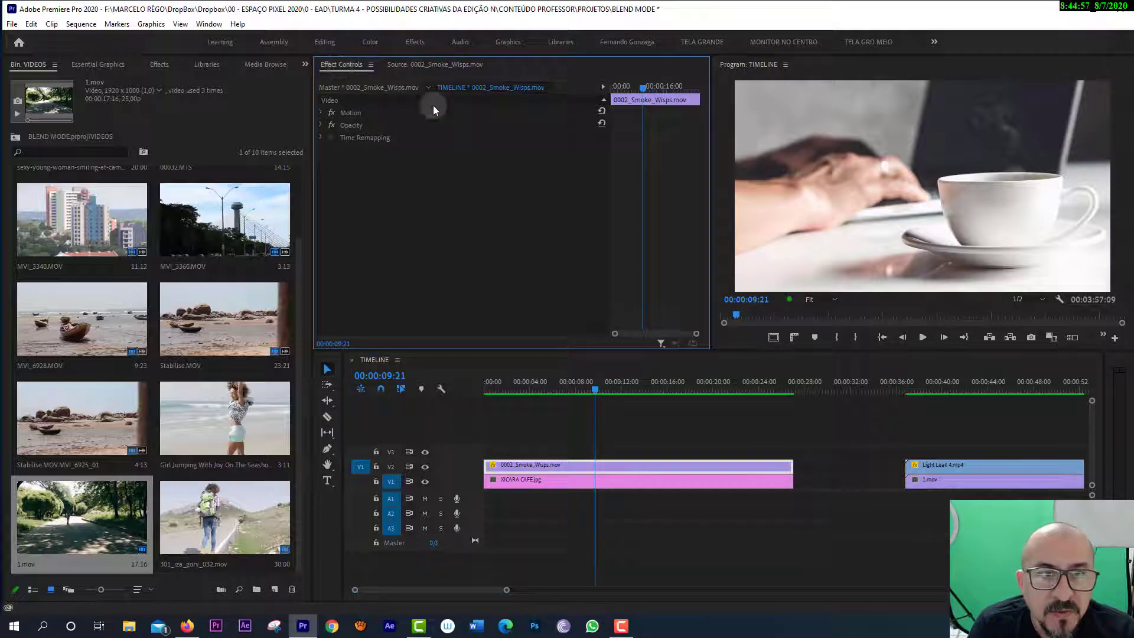
pyautogui.click(320, 125)
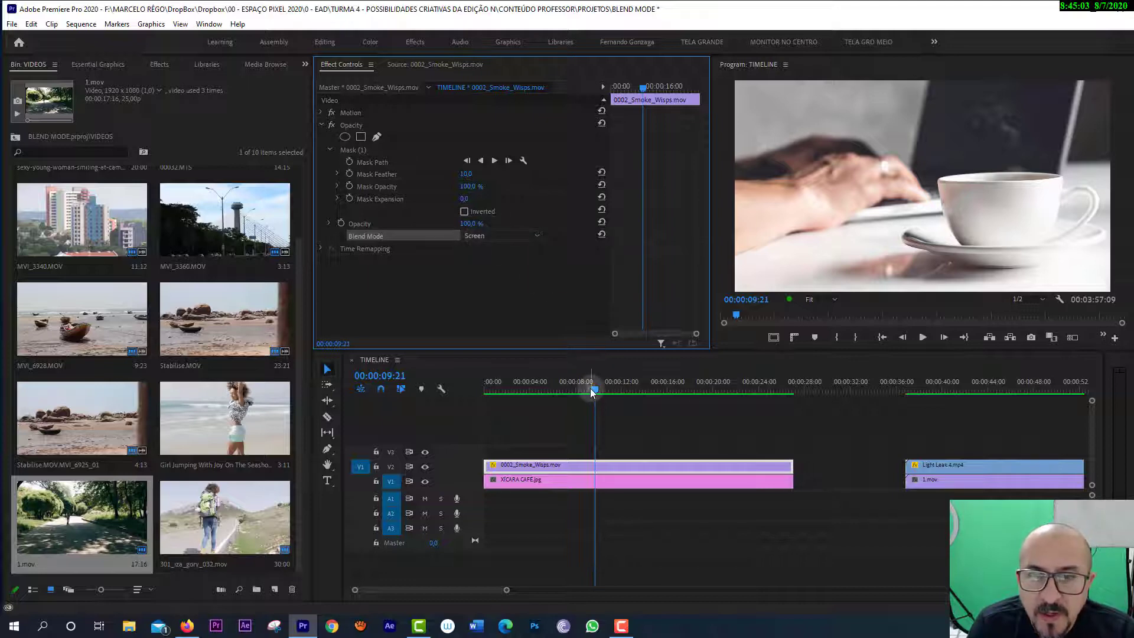
pyautogui.moveTo(590, 387); pyautogui.dragTo(677, 395)
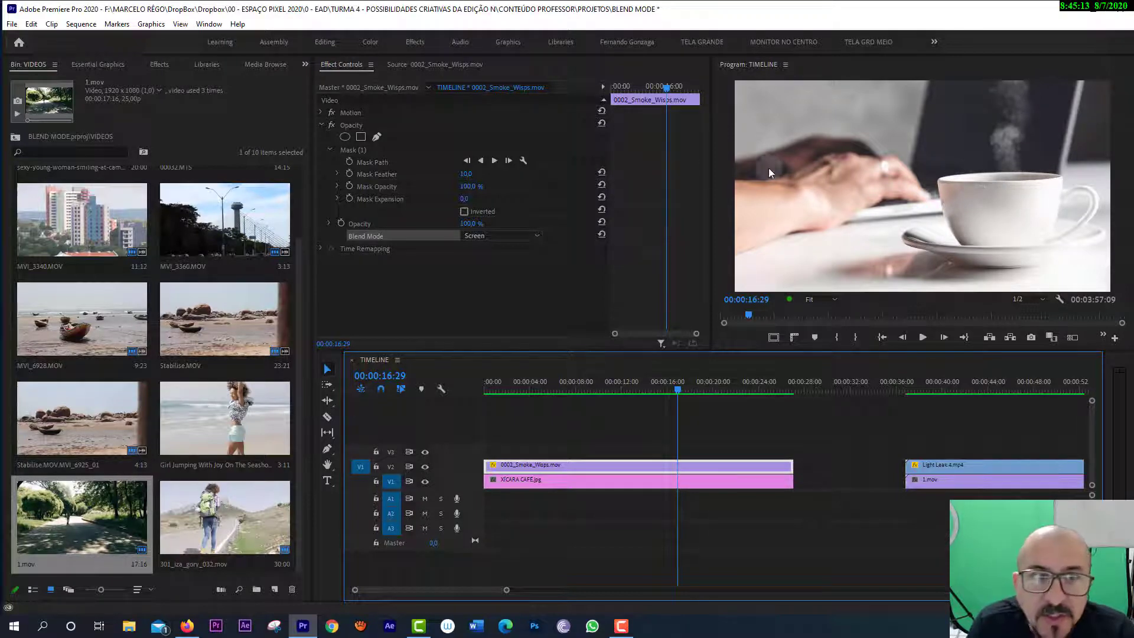
pyautogui.click(362, 150)
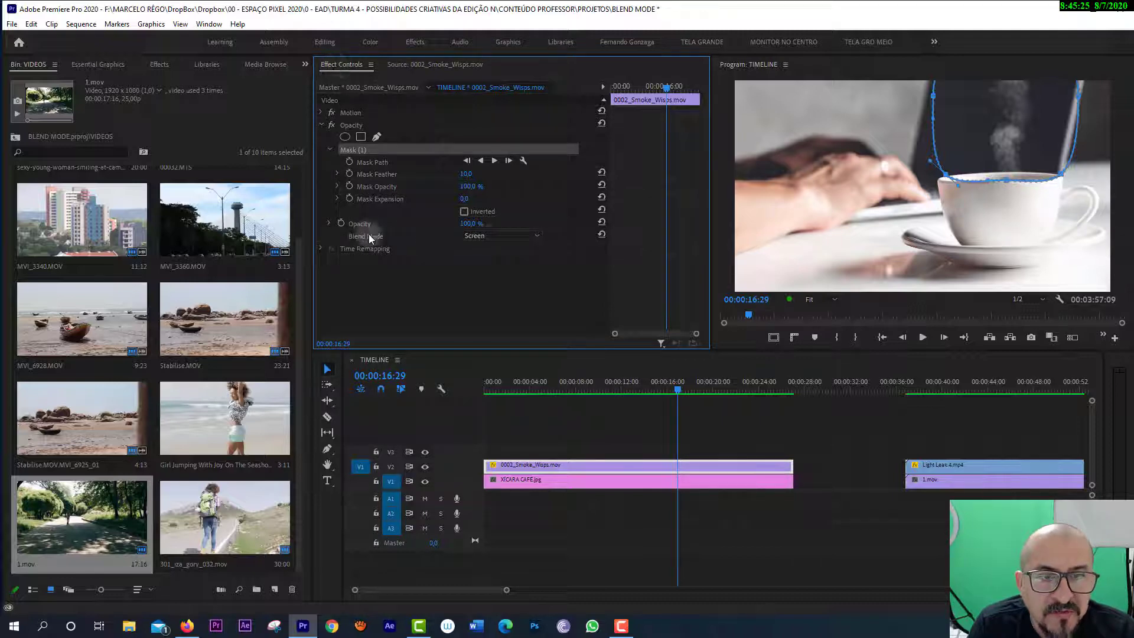
# Try Lighten on the smoke clip at 00:00:15:11, revert to Screen, and zoom the timeline out.
pyautogui.click(528, 239)
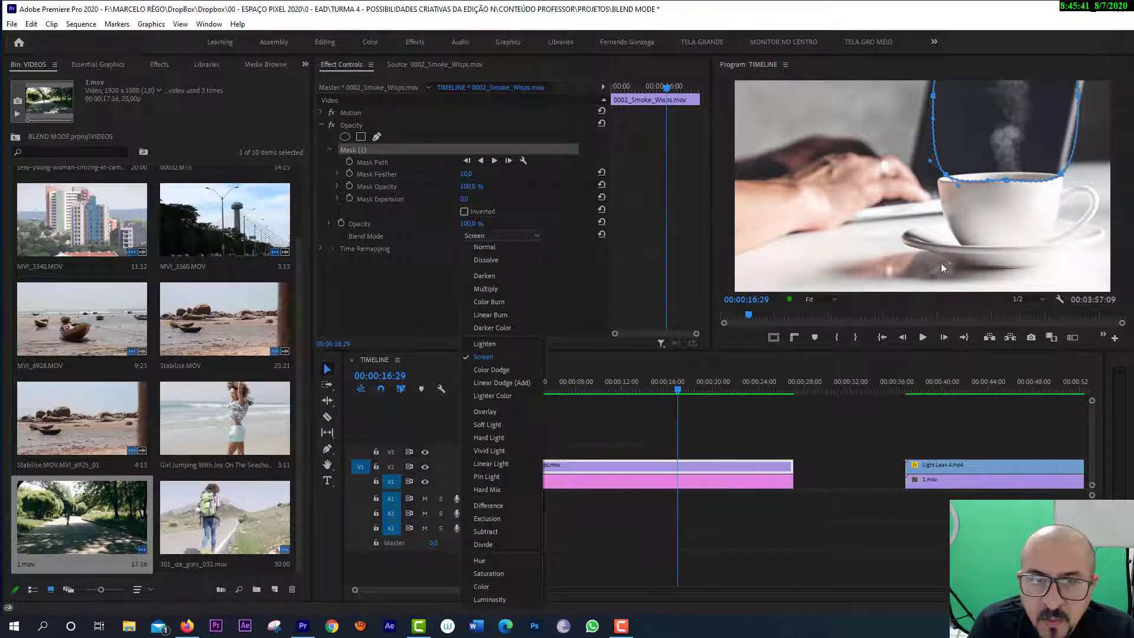
pyautogui.click(483, 342)
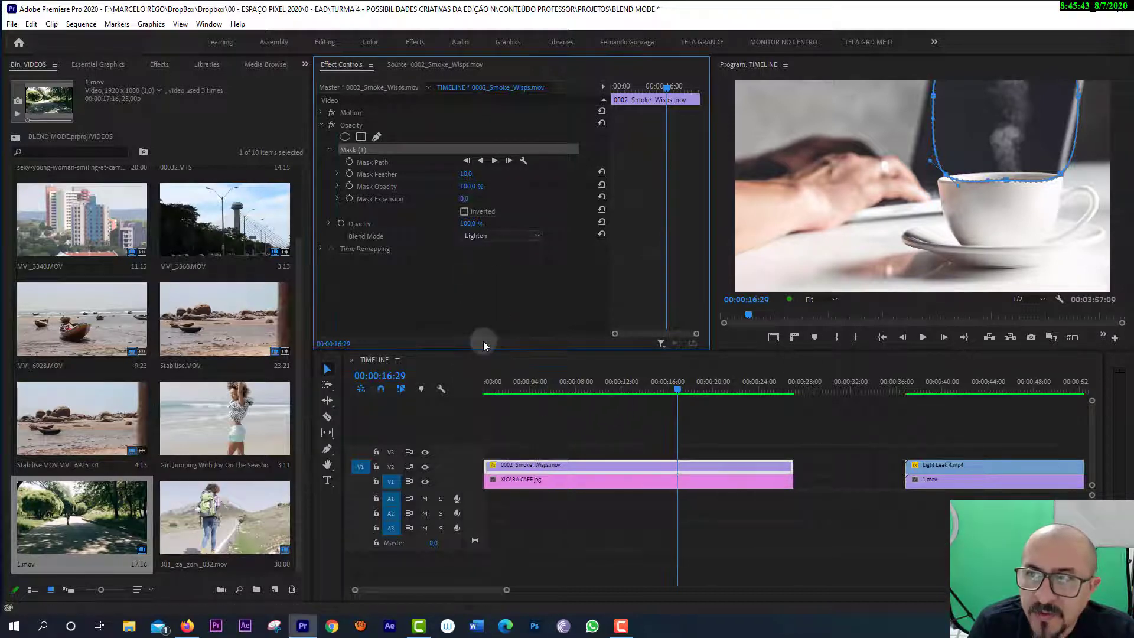
pyautogui.click(659, 384)
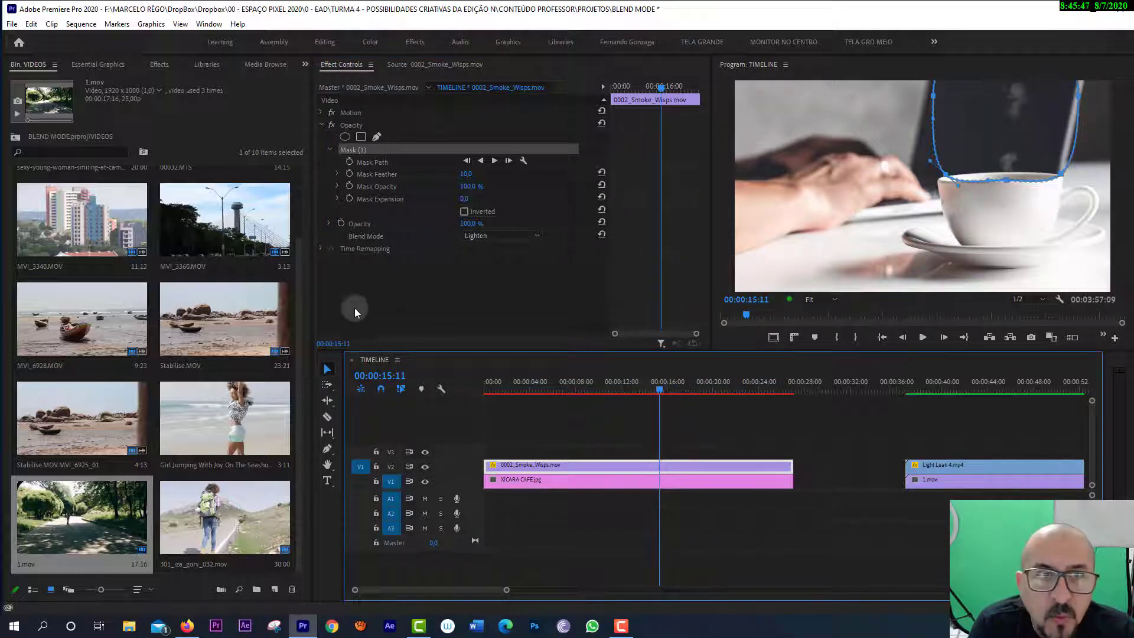
pyautogui.click(494, 236)
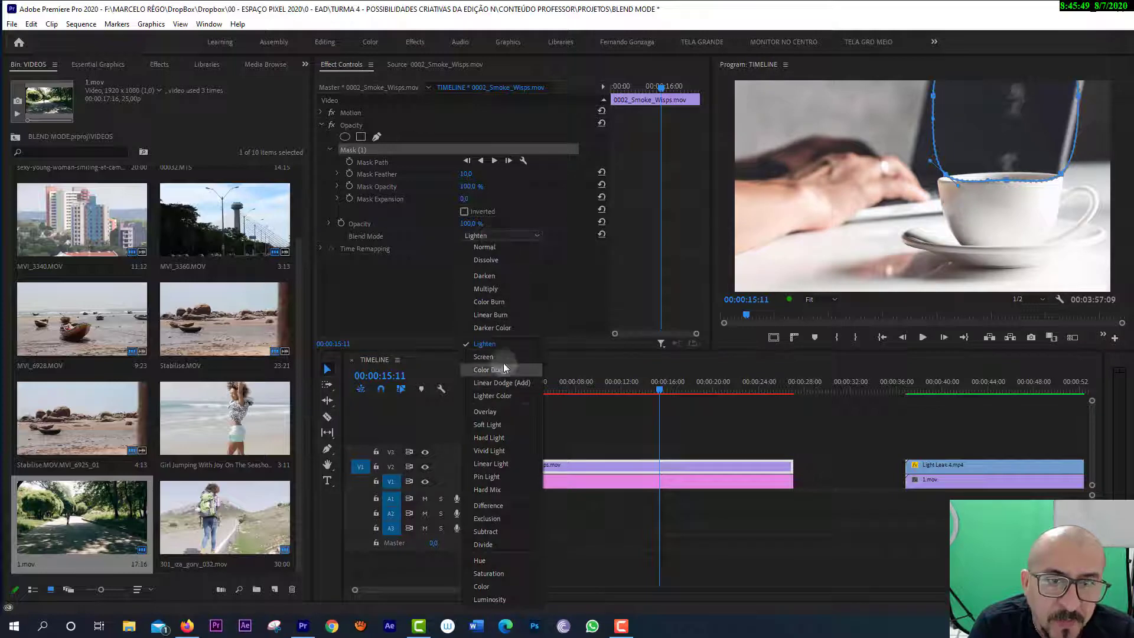
pyautogui.click(500, 343)
pyautogui.click(658, 378)
pyautogui.press('-')
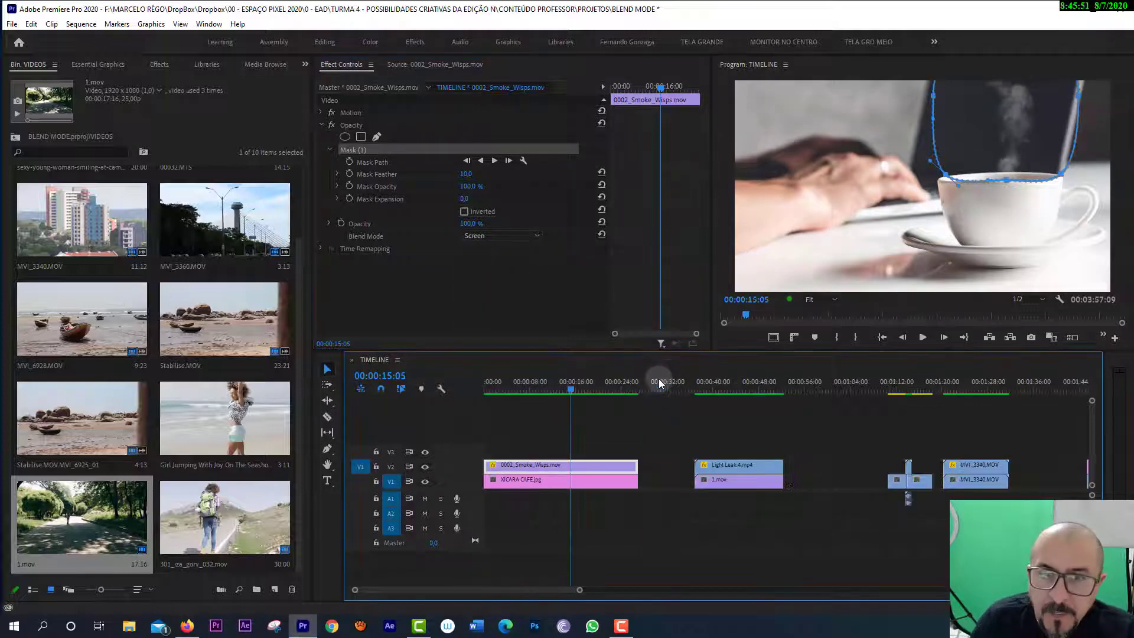
# Move the playhead to 00:00:41:29 and preview the 1.mov park clip in Source.
pyautogui.click(501, 234)
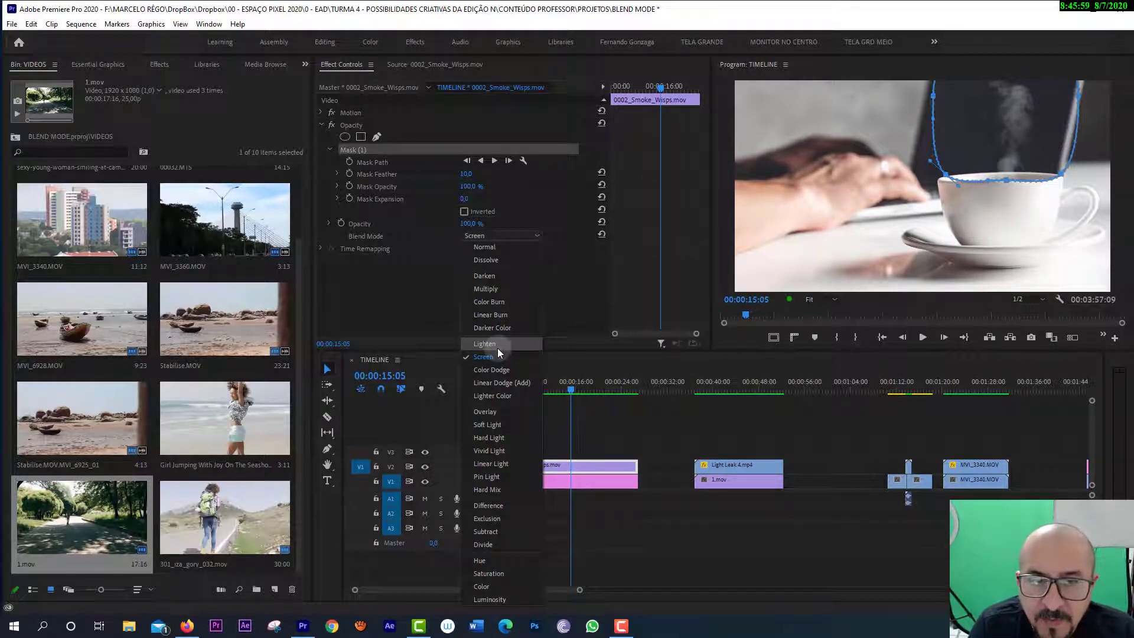
pyautogui.click(719, 382)
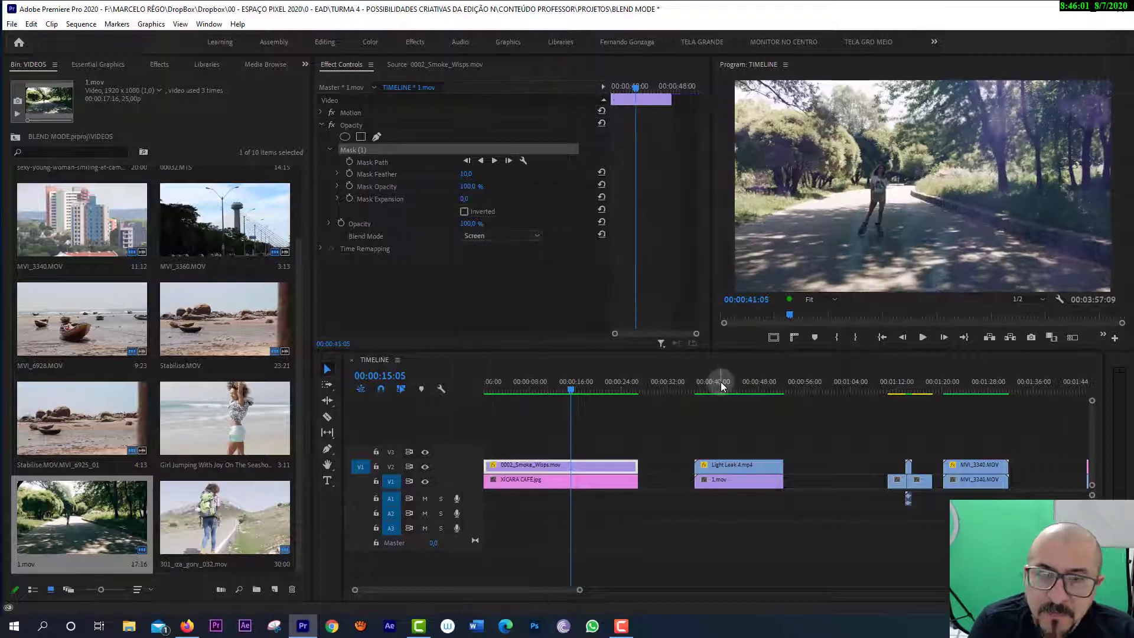
pyautogui.click(724, 387)
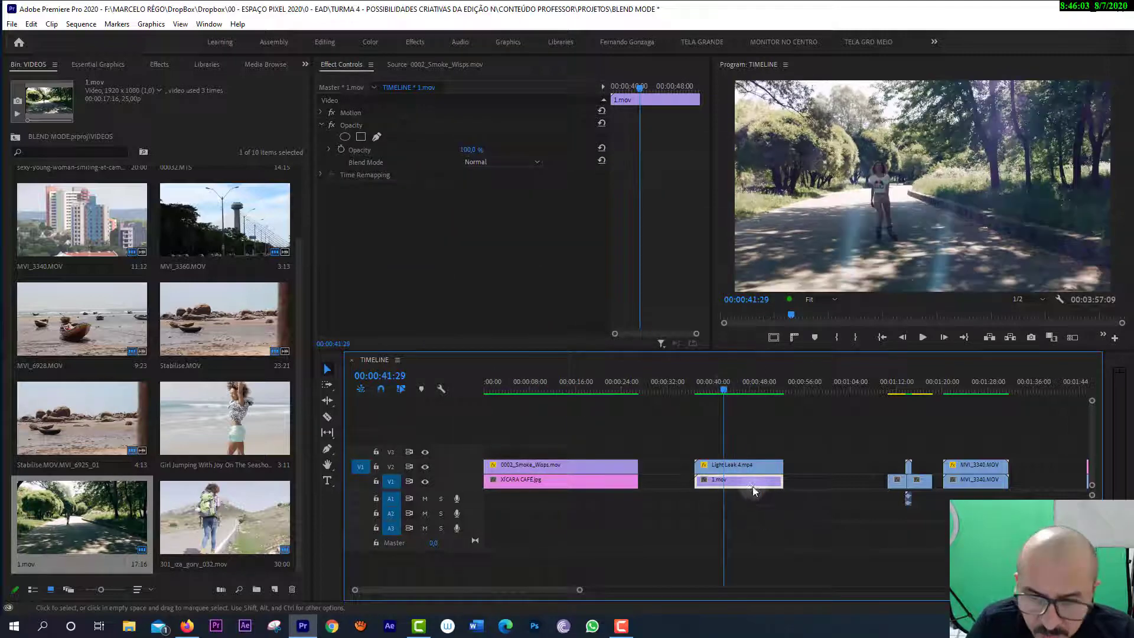
pyautogui.doubleClick(737, 482)
pyautogui.moveTo(412, 301)
pyautogui.mouseDown()
pyautogui.moveTo(535, 303)
pyautogui.moveTo(502, 300)
pyautogui.mouseUp()
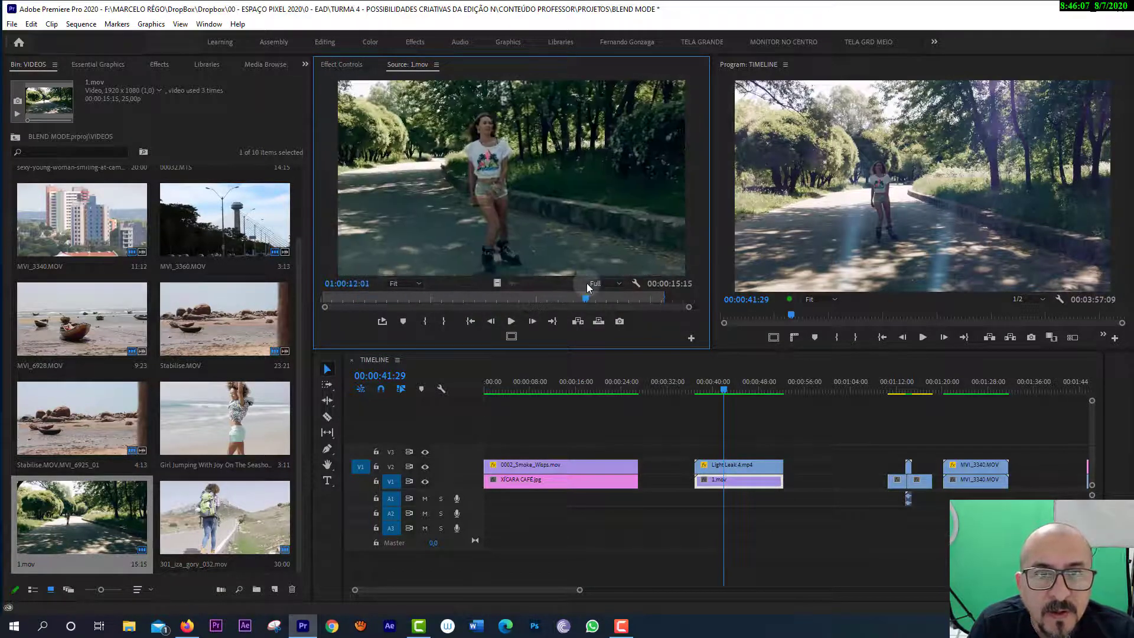
# Preview Light Leak 4.mp4 in Source, then play the park section with the leak over it.
pyautogui.doubleClick(715, 468)
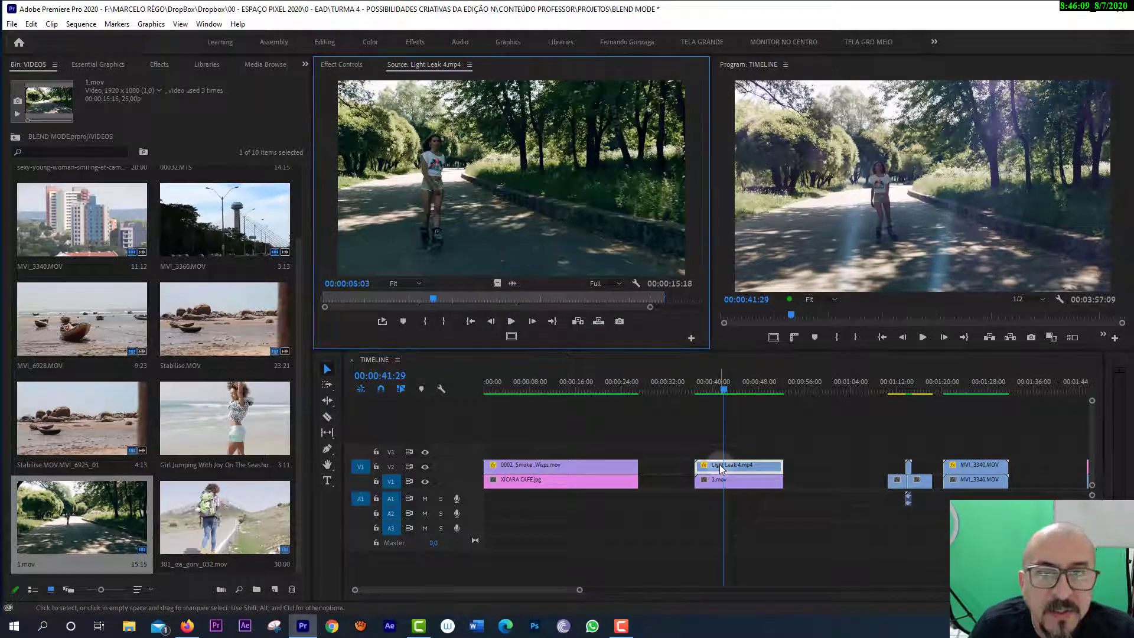
pyautogui.moveTo(445, 300)
pyautogui.mouseDown()
pyautogui.moveTo(377, 296)
pyautogui.moveTo(530, 293)
pyautogui.moveTo(438, 293)
pyautogui.mouseUp()
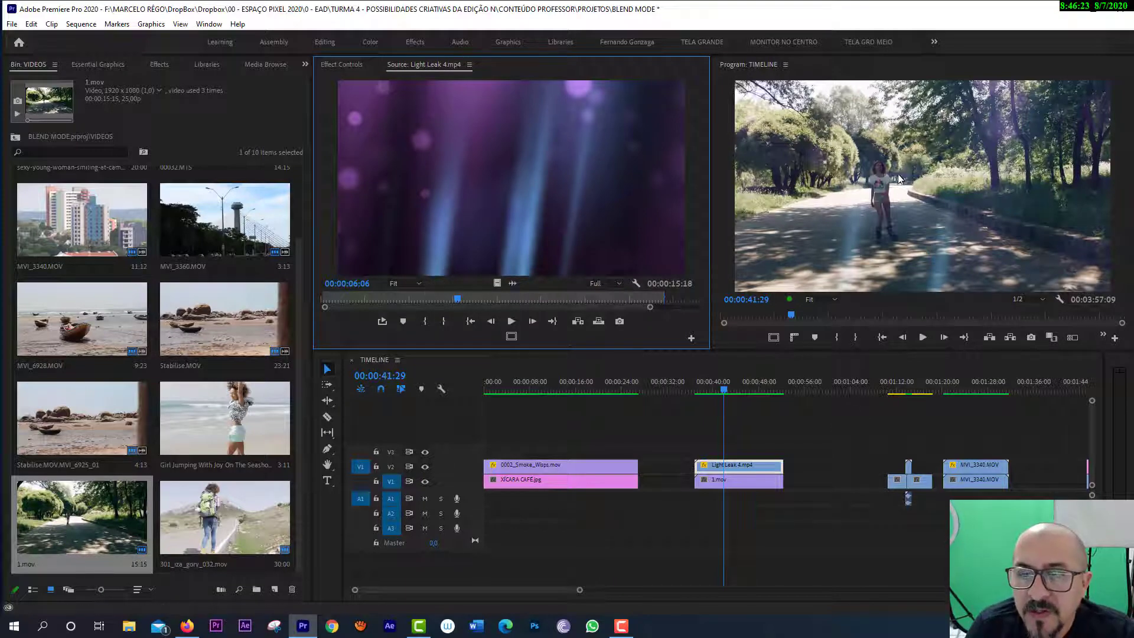
pyautogui.moveTo(732, 390)
pyautogui.mouseDown()
pyautogui.moveTo(745, 392)
pyautogui.moveTo(701, 402)
pyautogui.mouseUp()
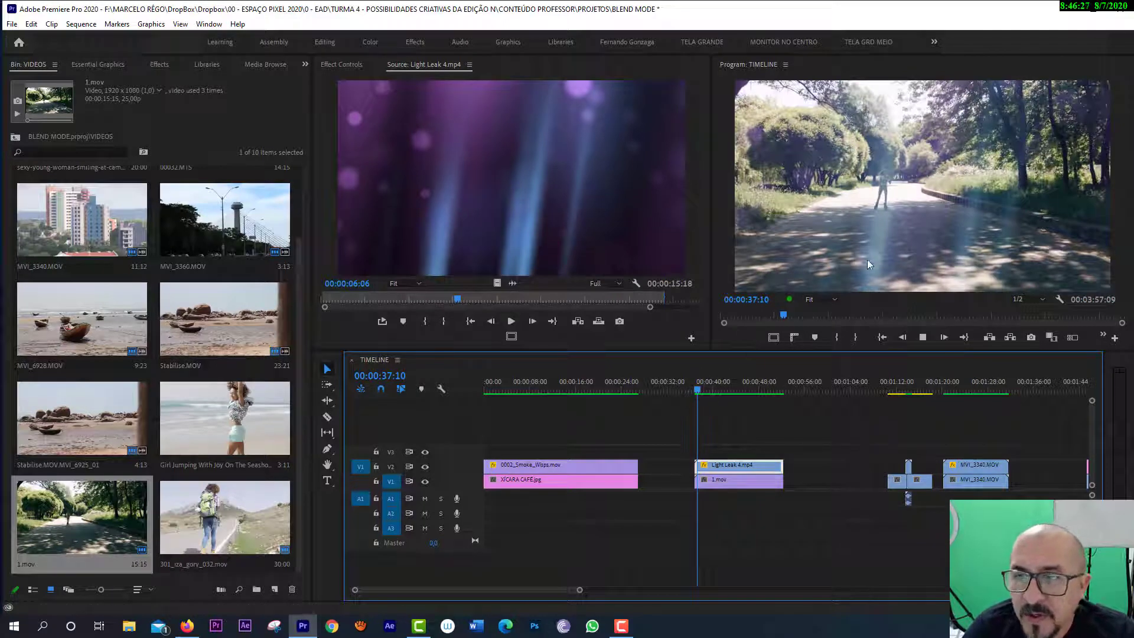
pyautogui.press('space')
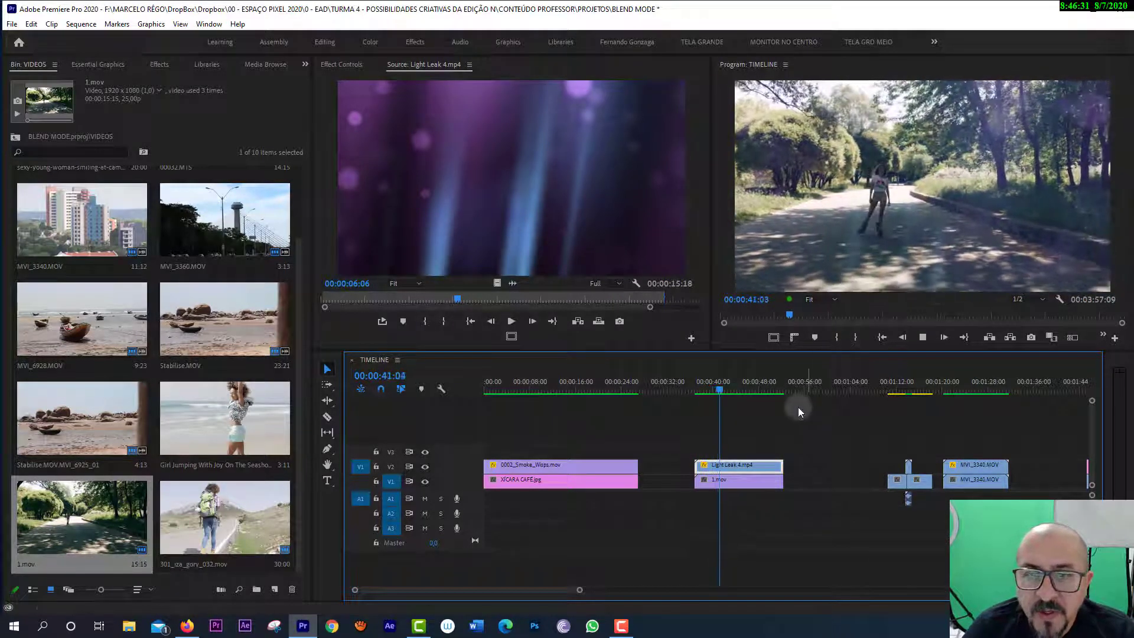
pyautogui.click(735, 422)
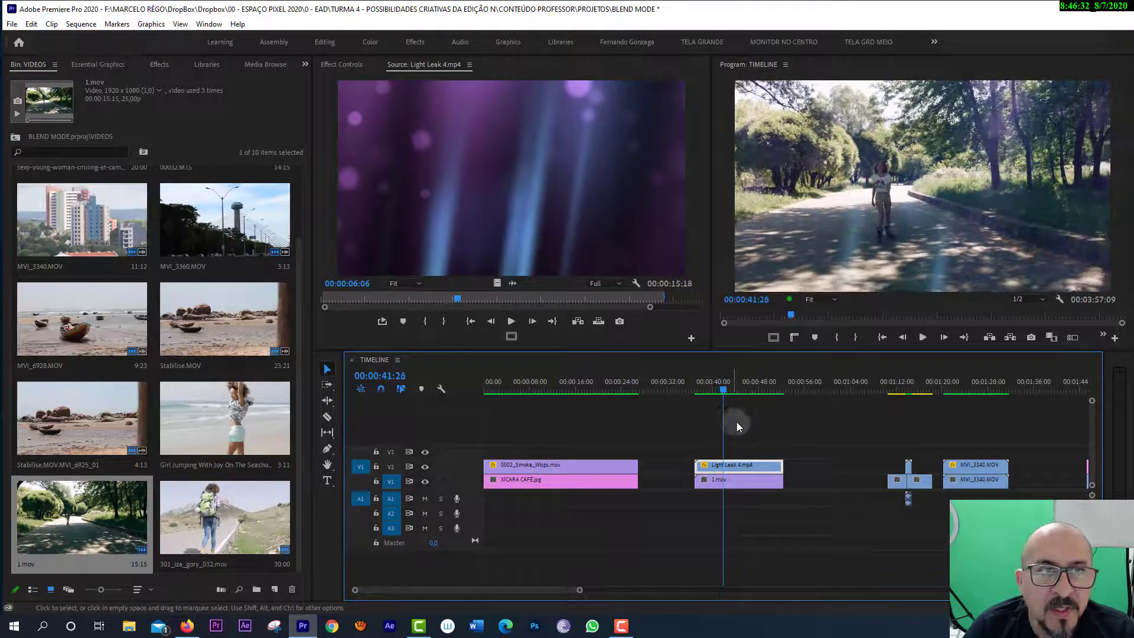
# Keep Light Leak 4.mp4 on Screen blending at 52% opacity and preview the result.
pyautogui.click(343, 65)
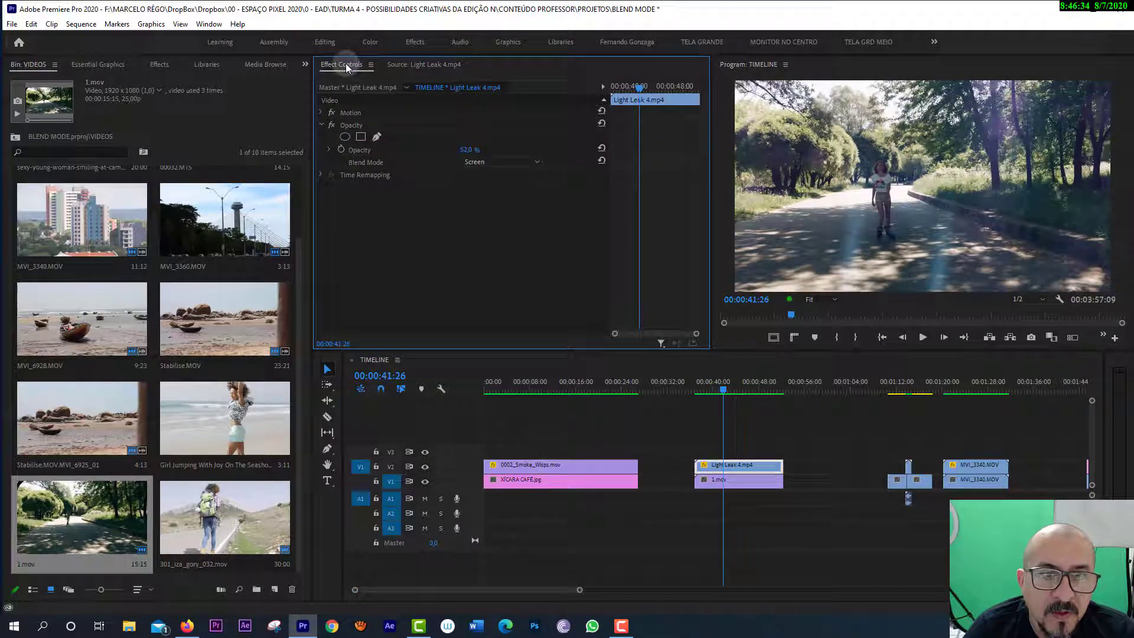
pyautogui.click(488, 164)
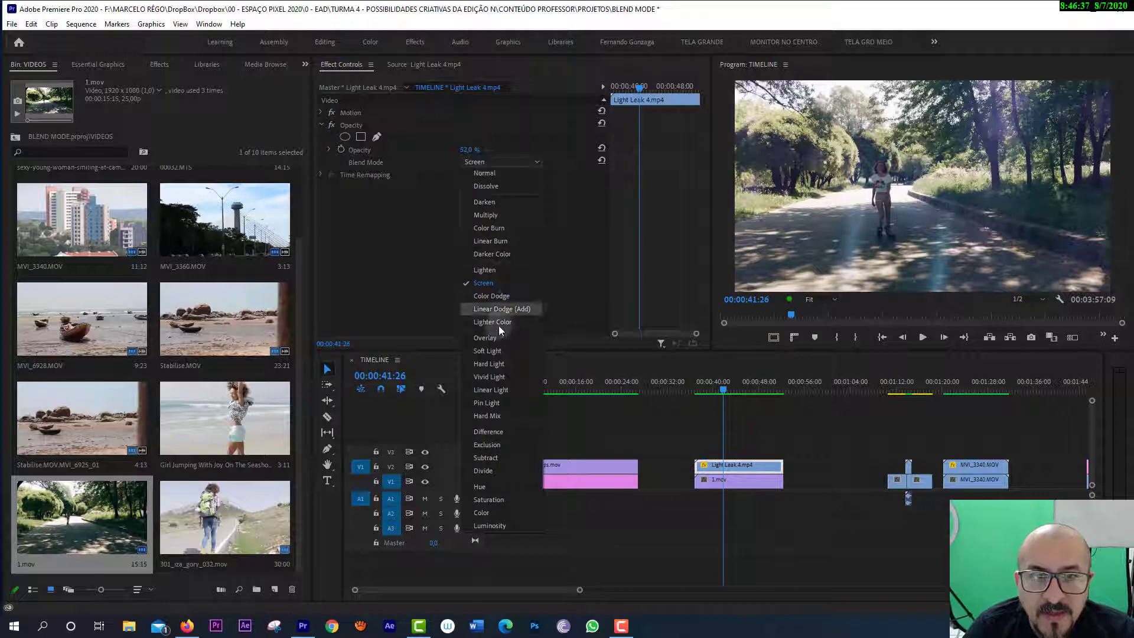
pyautogui.click(495, 282)
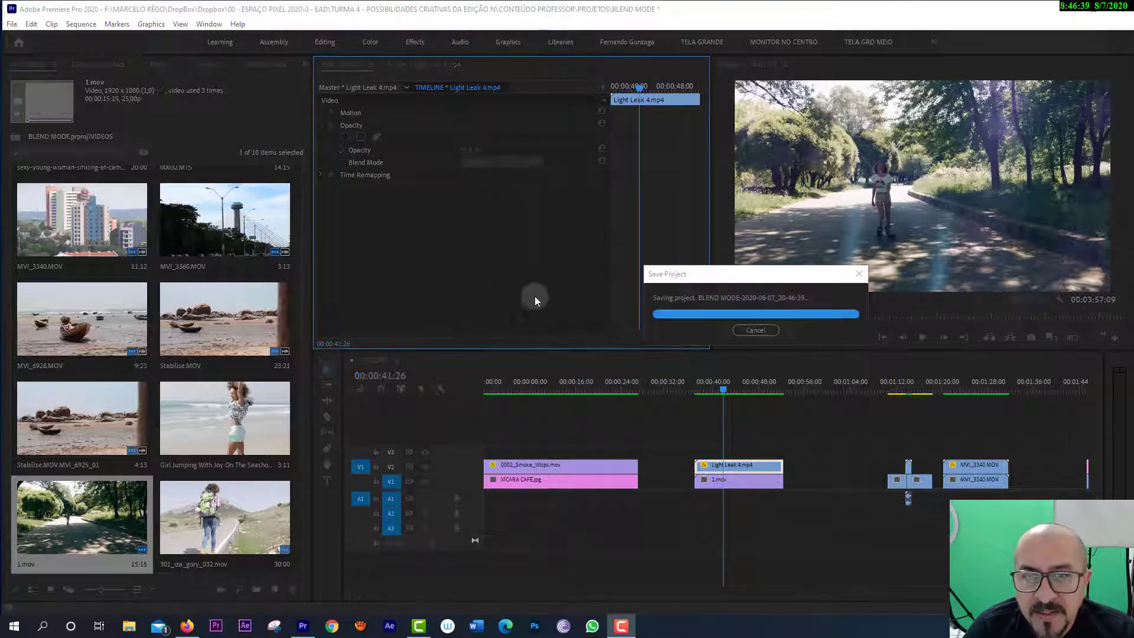
pyautogui.moveTo(726, 393); pyautogui.dragTo(738, 387)
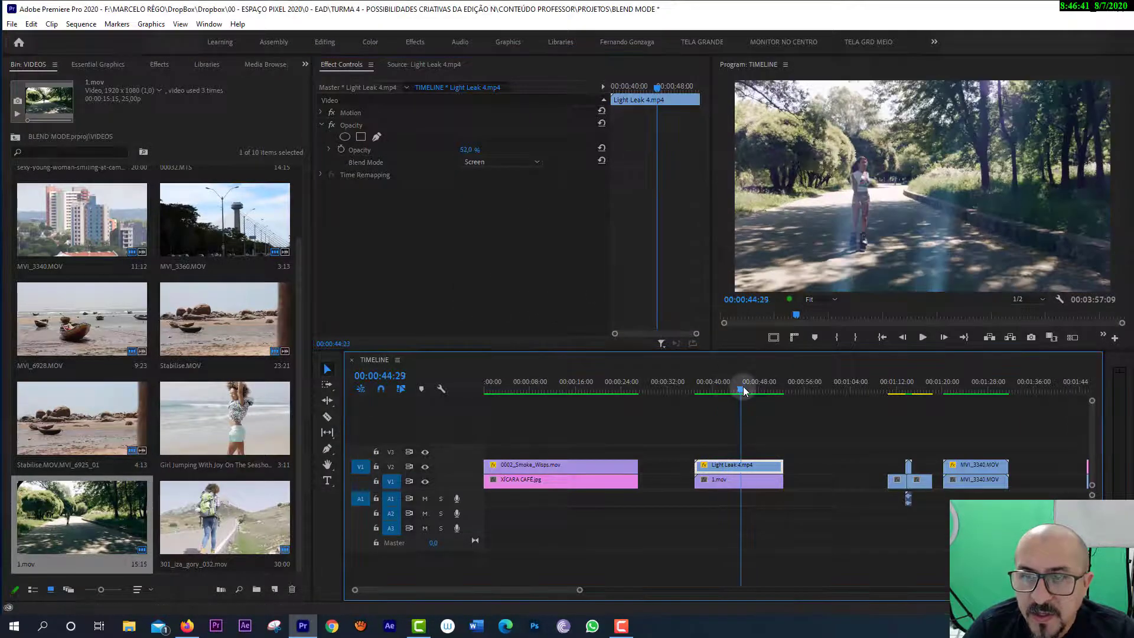
pyautogui.doubleClick(738, 467)
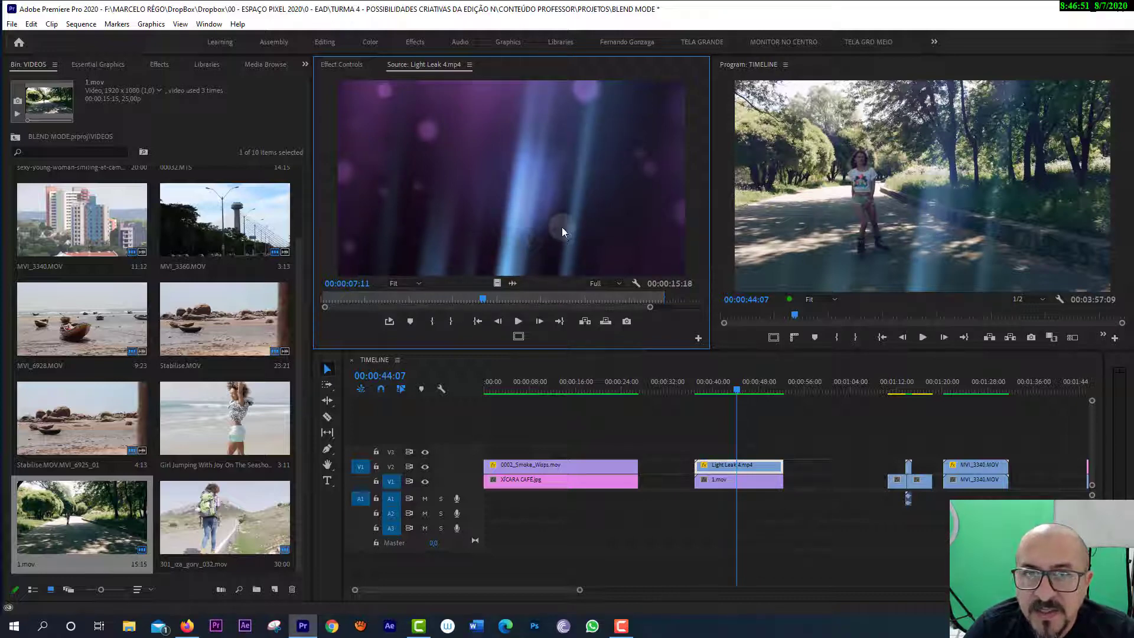
pyautogui.click(341, 65)
pyautogui.moveTo(733, 386); pyautogui.dragTo(738, 389)
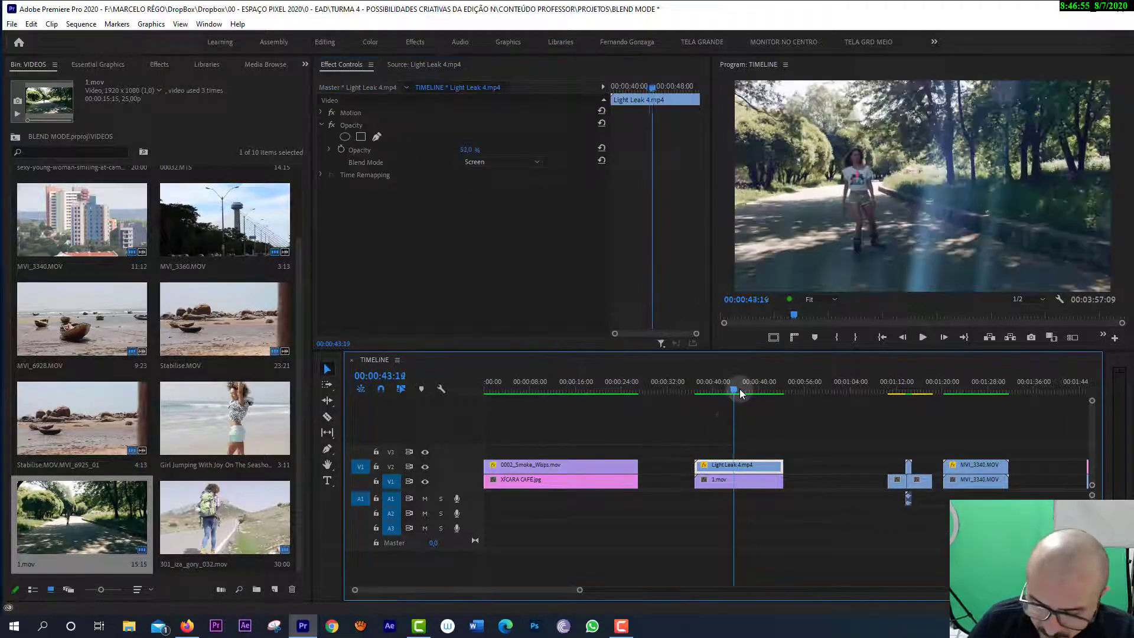
# Zoom the timeline to the bridge clip and scrub Burning Light Transition 3.mov in Source.
pyautogui.click(900, 385)
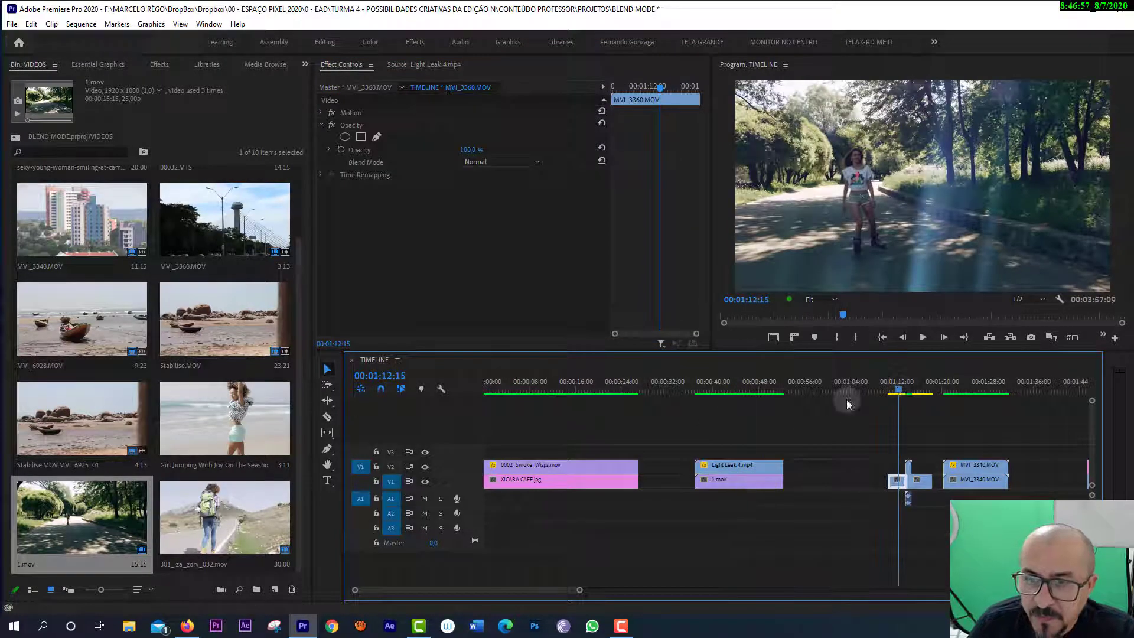
pyautogui.press('-')
pyautogui.press('-')
pyautogui.press('=')
pyautogui.press('=')
pyautogui.press('=')
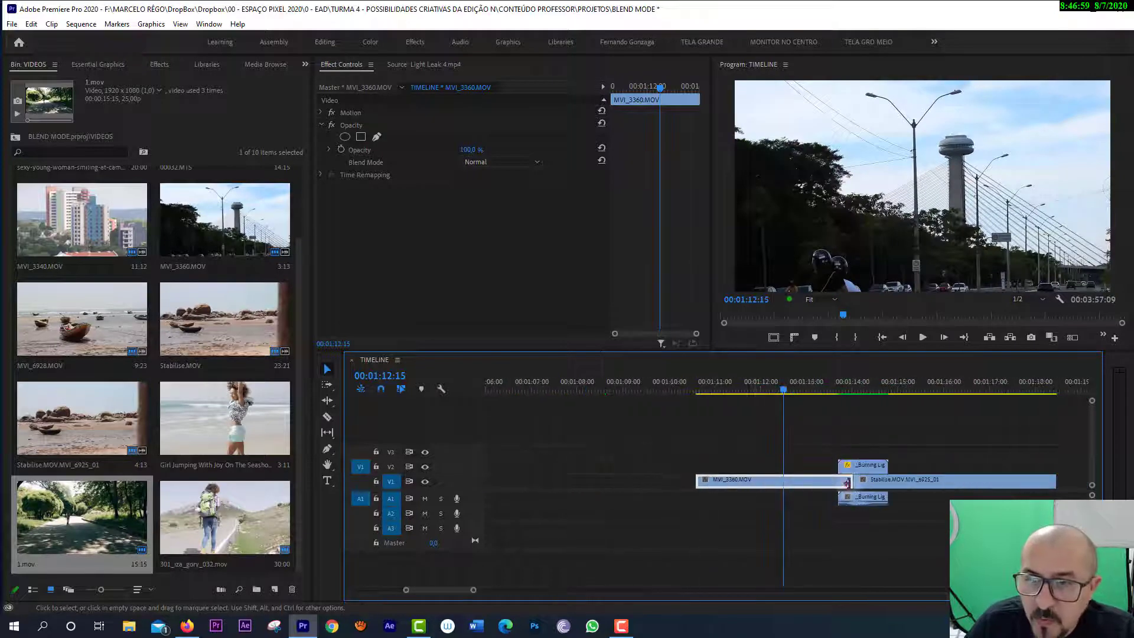
pyautogui.press('=')
pyautogui.press('=')
pyautogui.click(851, 385)
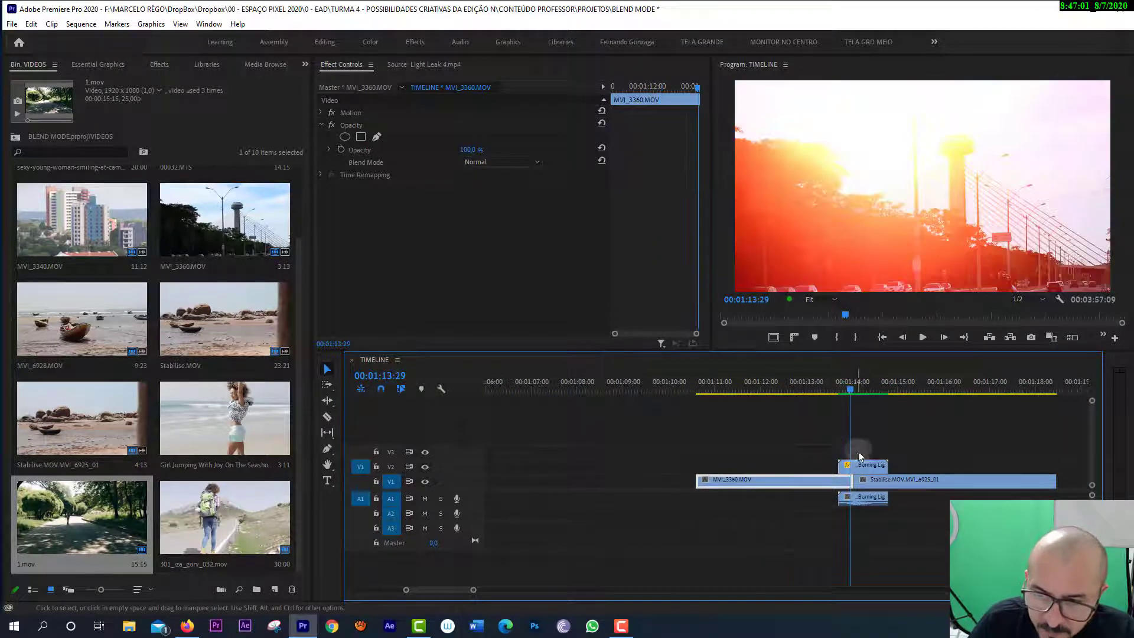
pyautogui.doubleClick(858, 466)
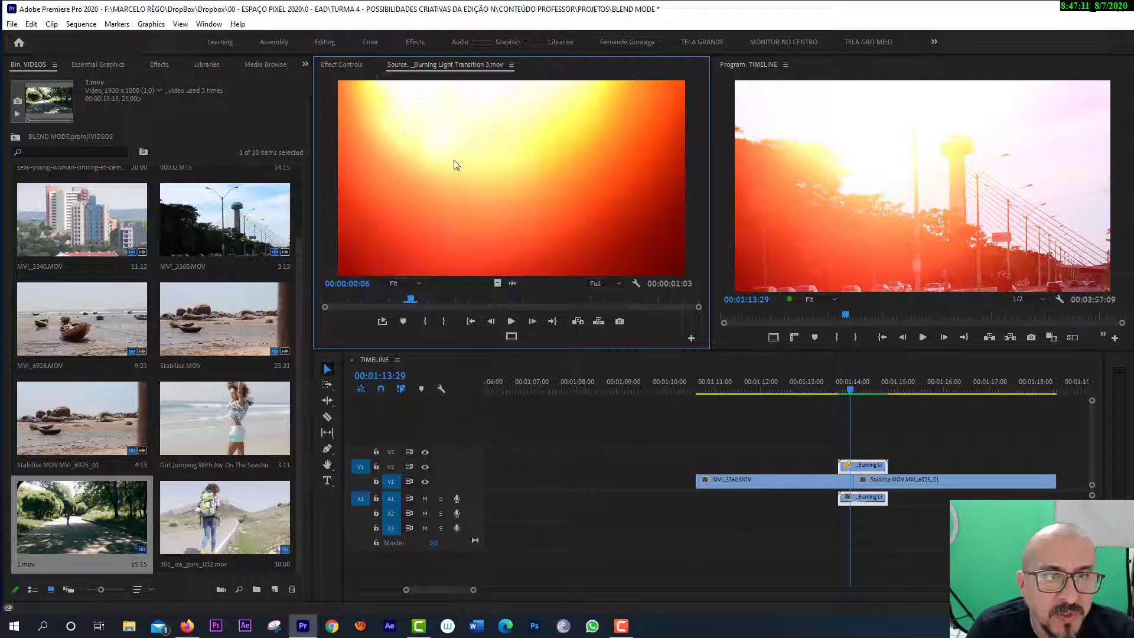
pyautogui.moveTo(421, 297)
pyautogui.mouseDown()
pyautogui.moveTo(298, 308)
pyautogui.moveTo(317, 302)
pyautogui.mouseUp()
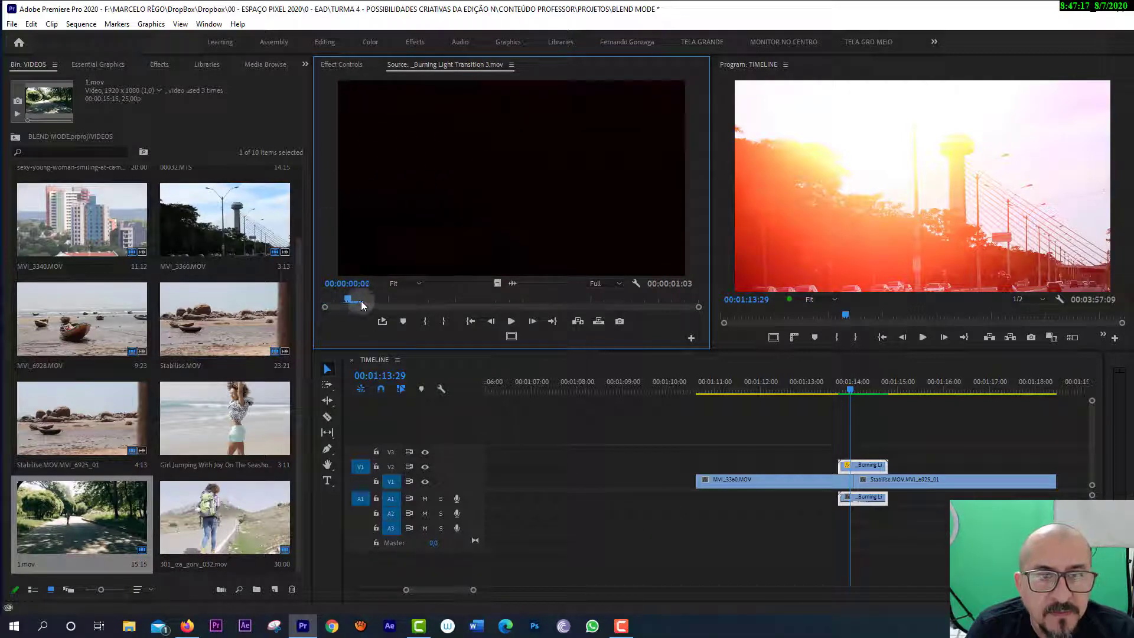
pyautogui.moveTo(362, 304)
pyautogui.mouseDown()
pyautogui.moveTo(512, 303)
pyautogui.moveTo(413, 307)
pyautogui.moveTo(470, 300)
pyautogui.mouseUp()
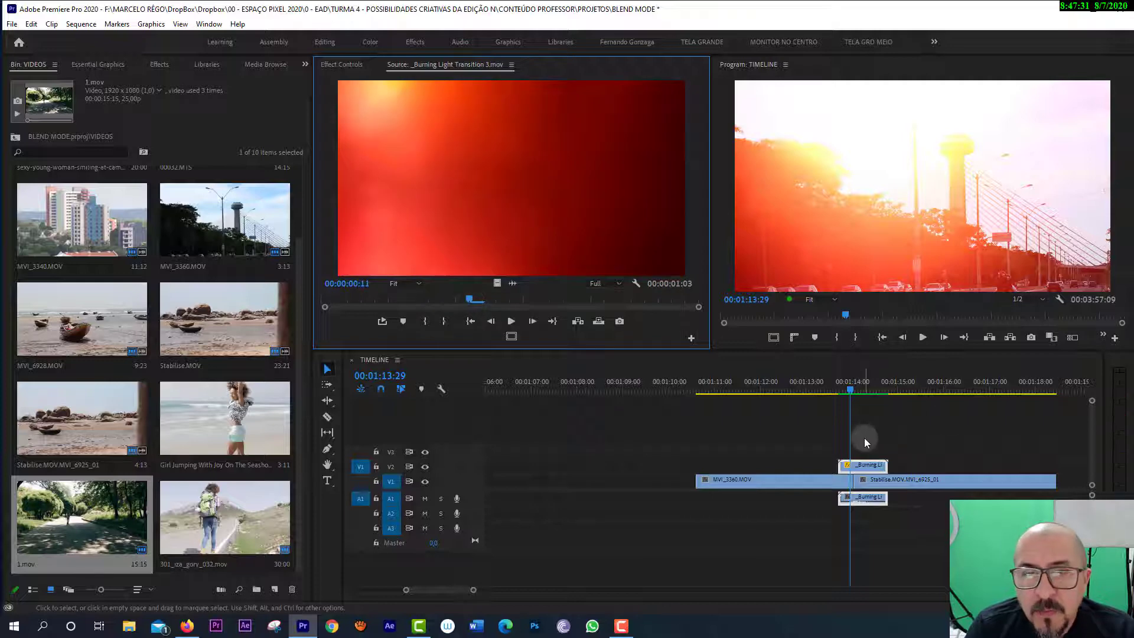
pyautogui.click(545, 298)
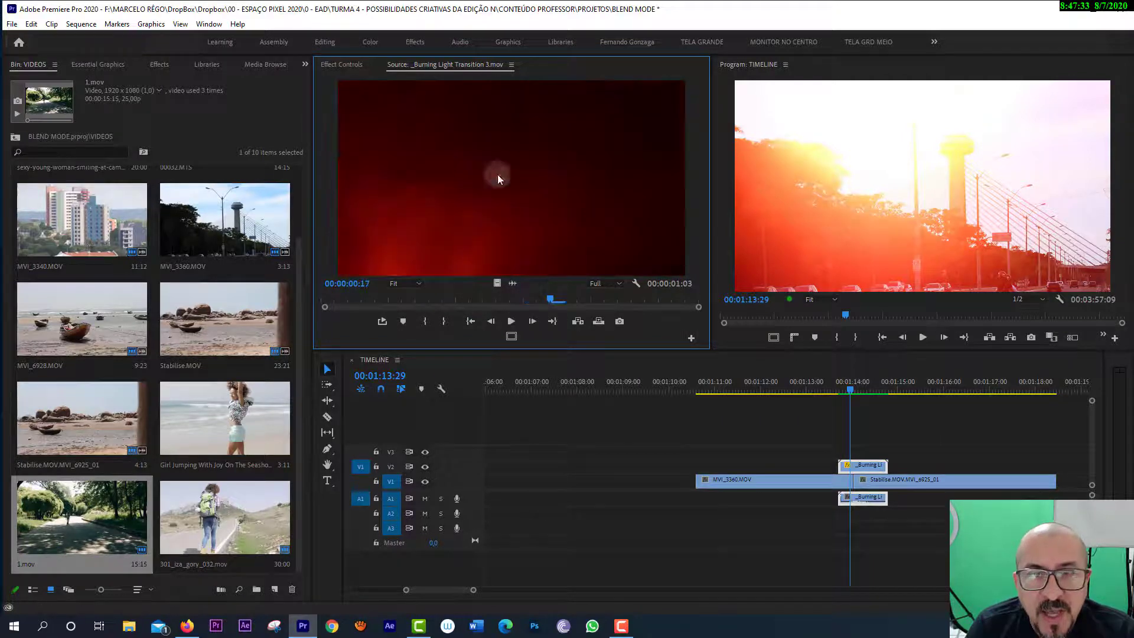
pyautogui.moveTo(547, 298)
pyautogui.mouseDown()
pyautogui.moveTo(404, 307)
pyautogui.moveTo(417, 303)
pyautogui.mouseUp()
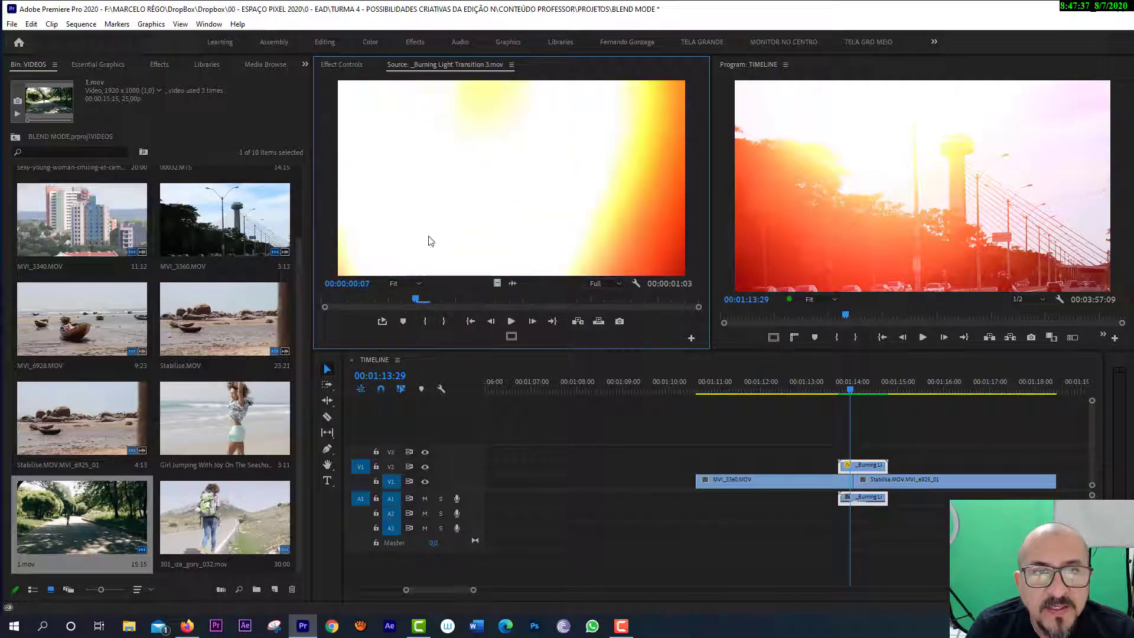
# Play the bridge-to-beach transition and zoom in around 01:13:22.
pyautogui.click(806, 389)
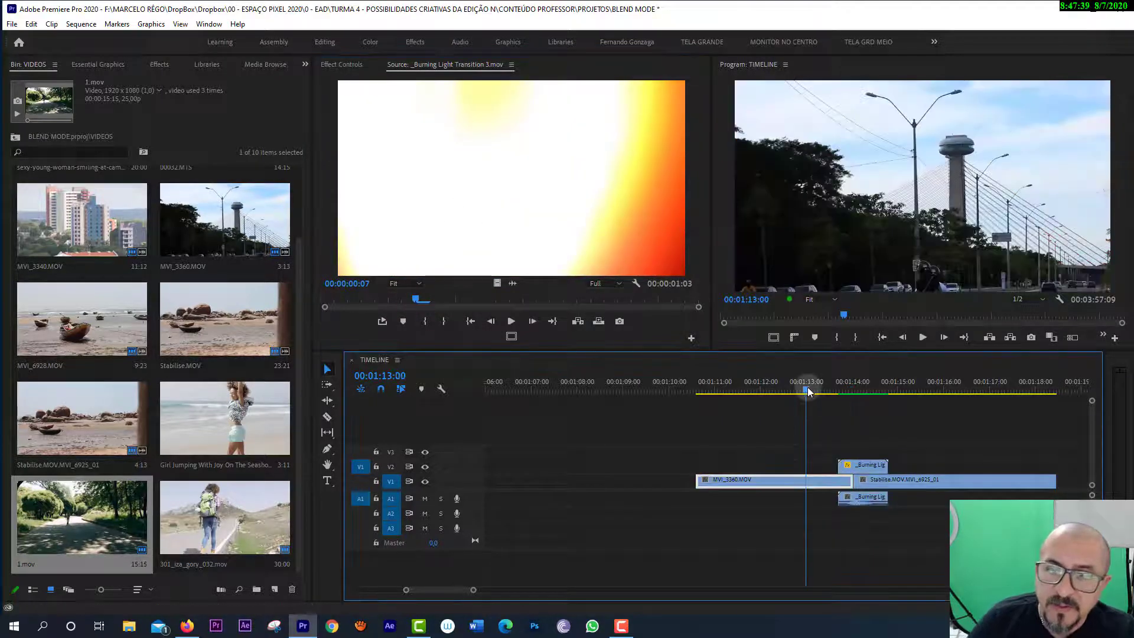
pyautogui.press('space')
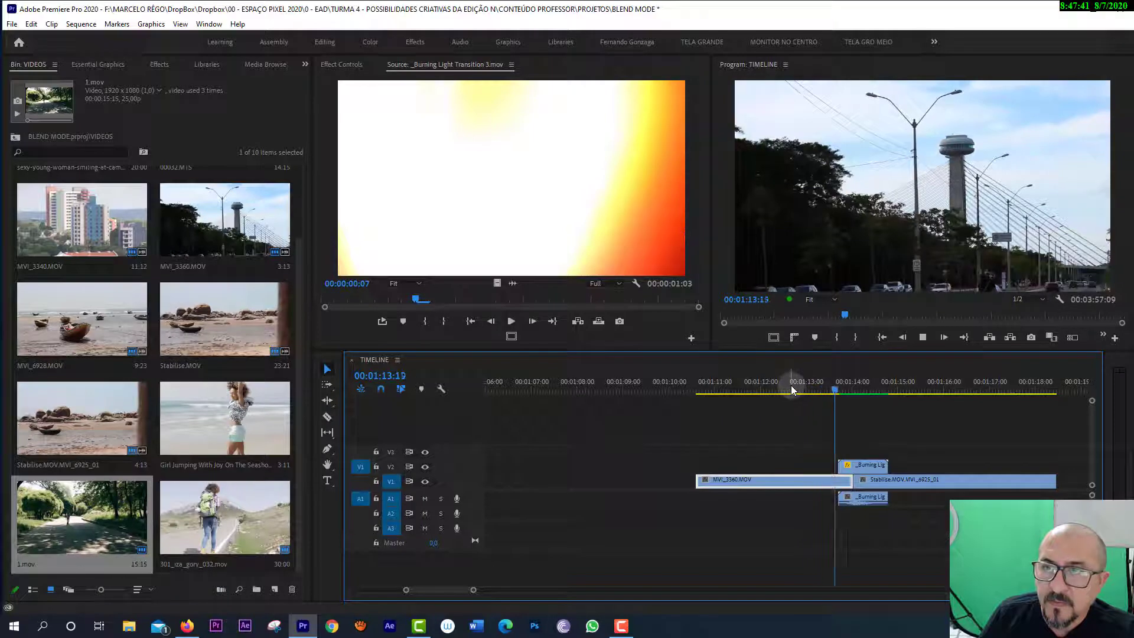
pyautogui.click(834, 386)
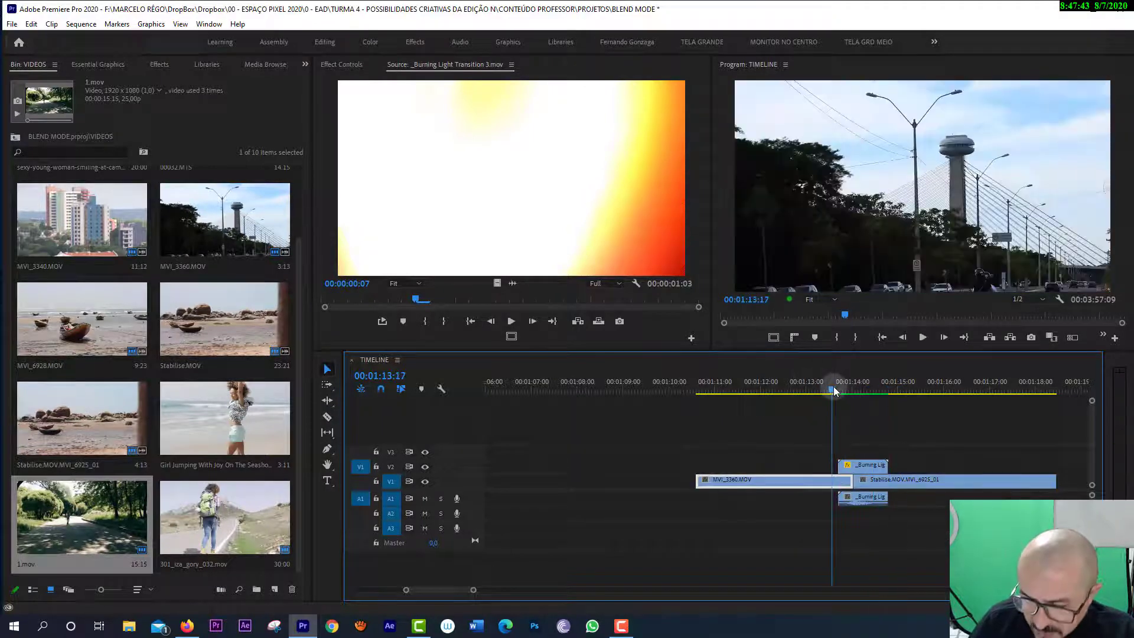
pyautogui.press('=')
pyautogui.press('=')
pyautogui.click(802, 389)
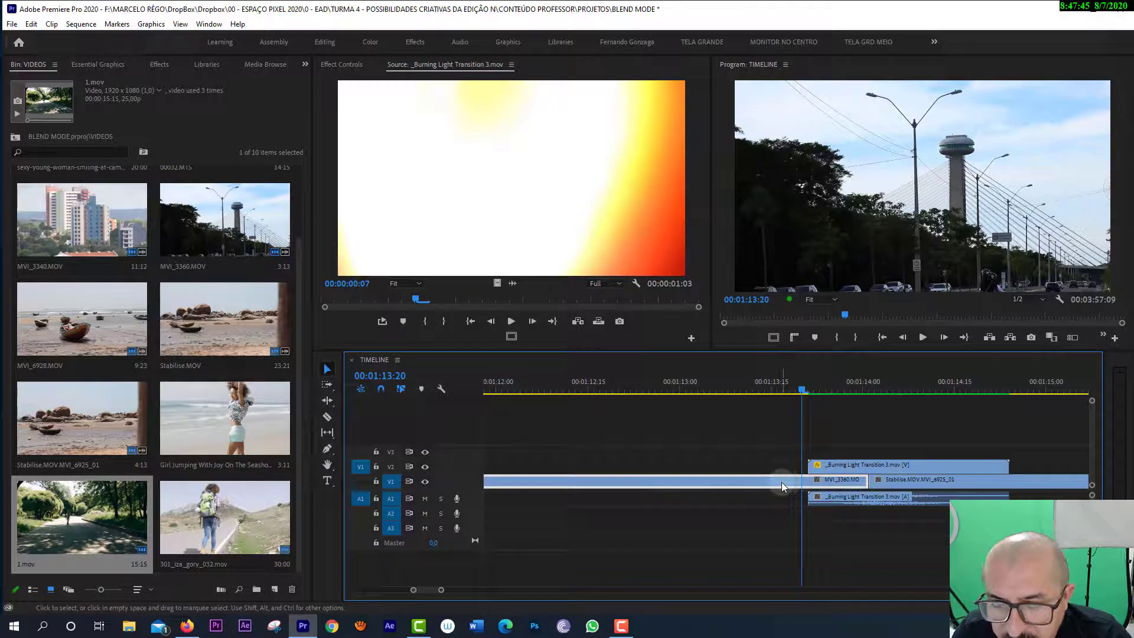
pyautogui.moveTo(803, 388); pyautogui.dragTo(813, 388)
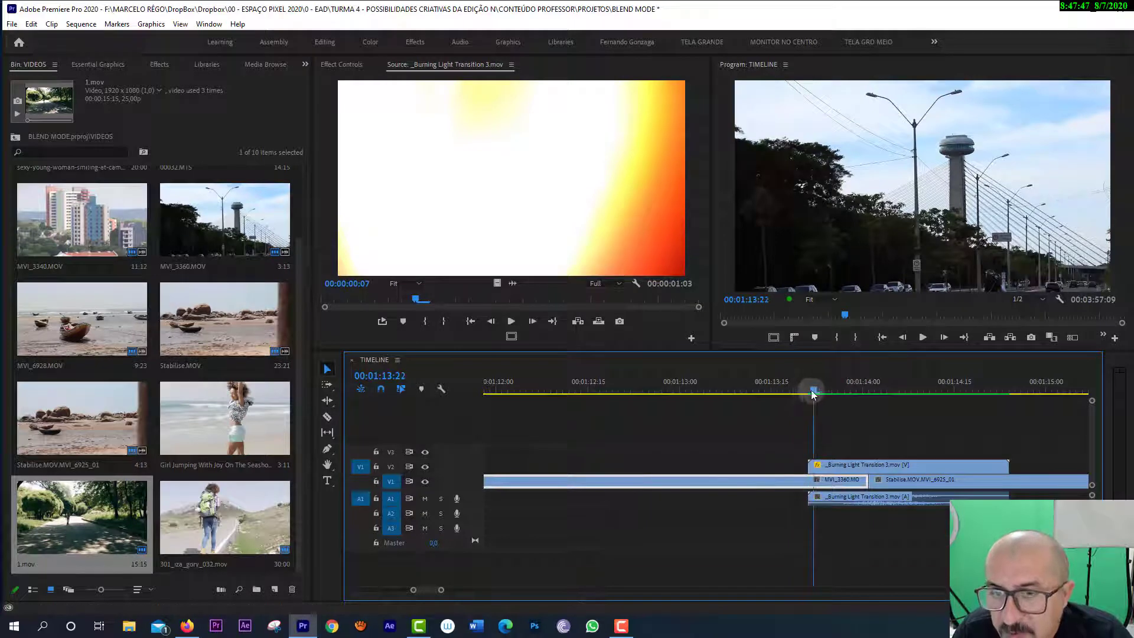
# Select Burning Light Transition 3, scrub its orange burst, and show its Screen 100% opacity settings.
pyautogui.click(827, 470)
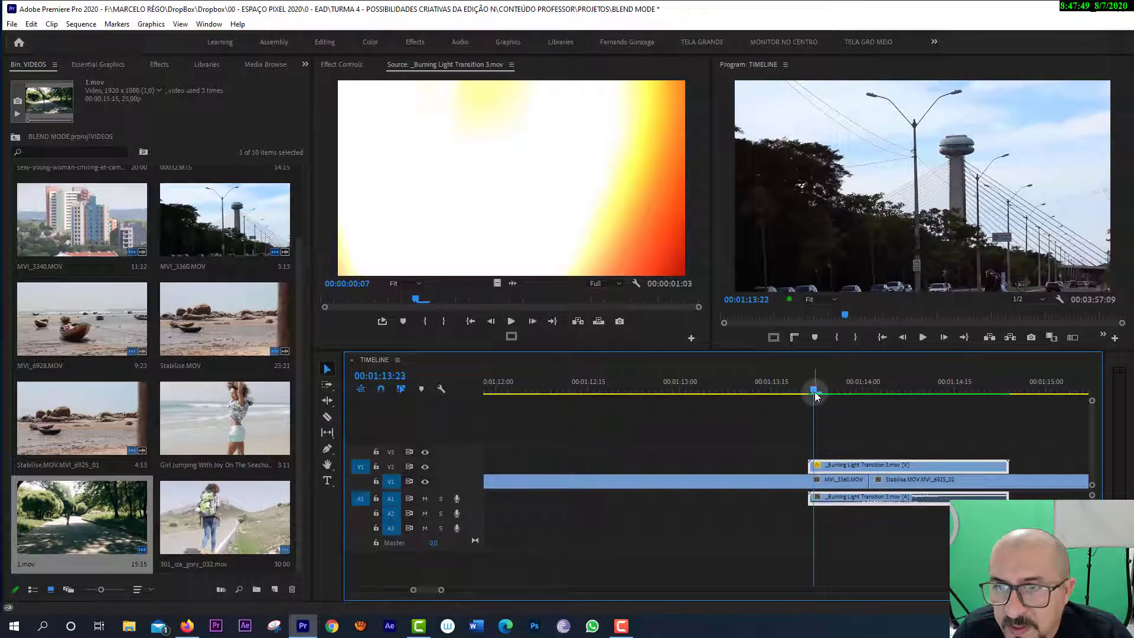
pyautogui.click(832, 389)
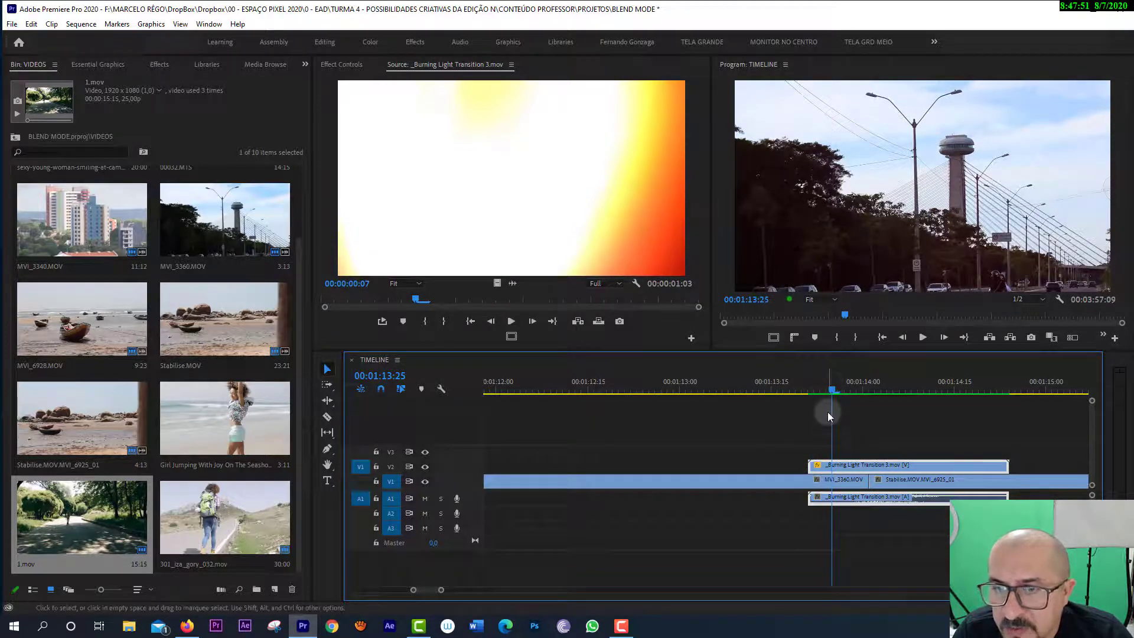
pyautogui.moveTo(835, 389); pyautogui.dragTo(860, 388)
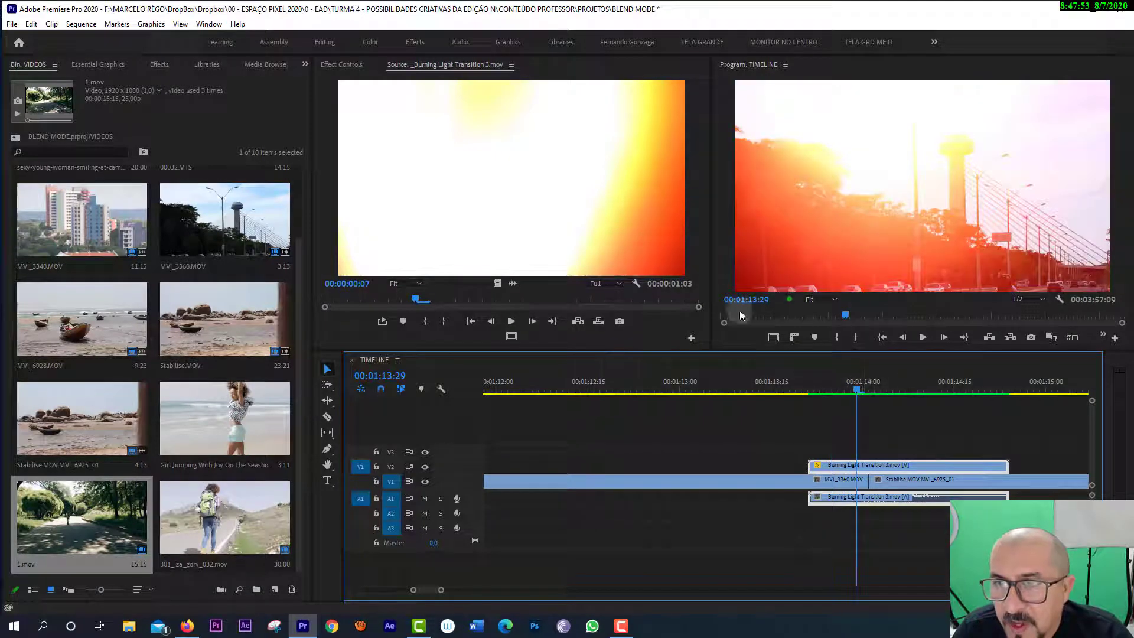
pyautogui.click(869, 389)
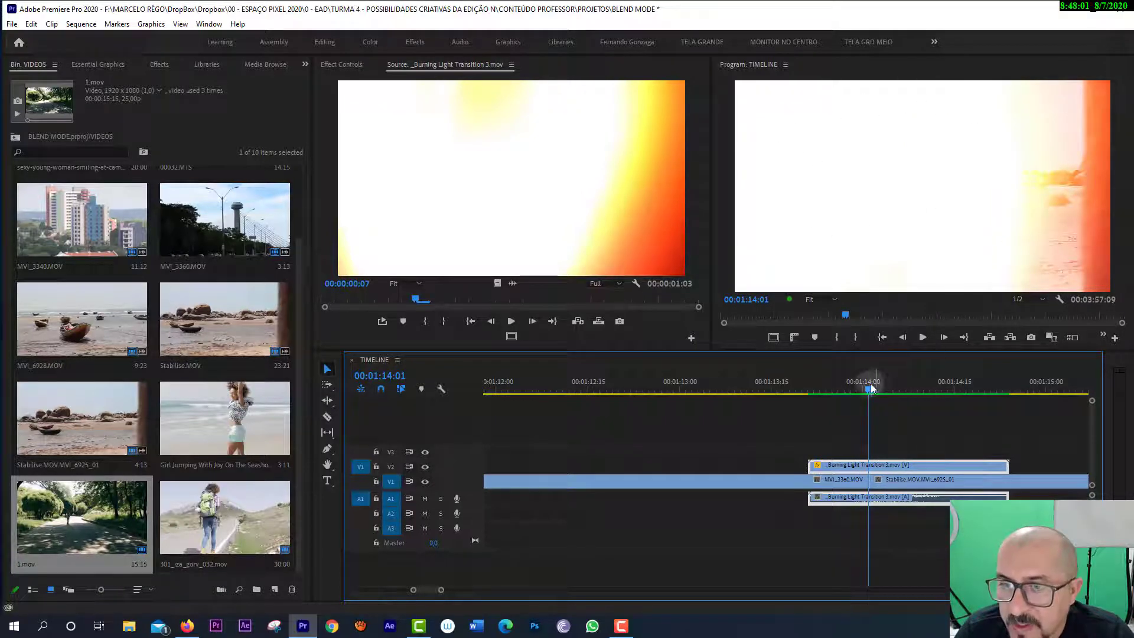
pyautogui.moveTo(868, 390)
pyautogui.mouseDown()
pyautogui.moveTo(942, 395)
pyautogui.moveTo(844, 390)
pyautogui.mouseUp()
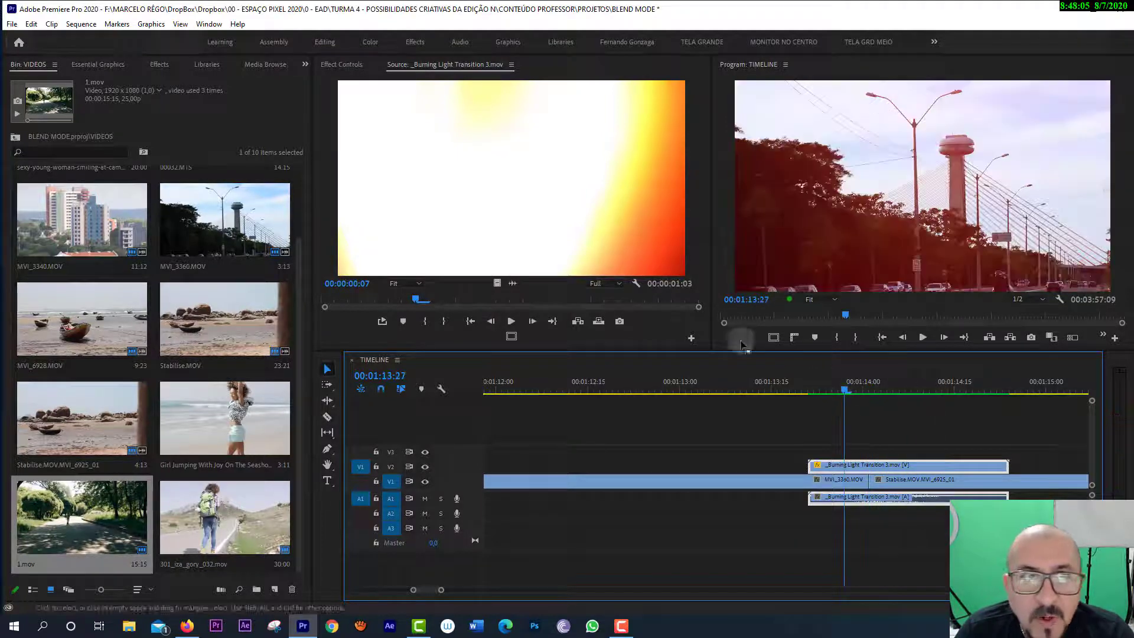
pyautogui.click(341, 64)
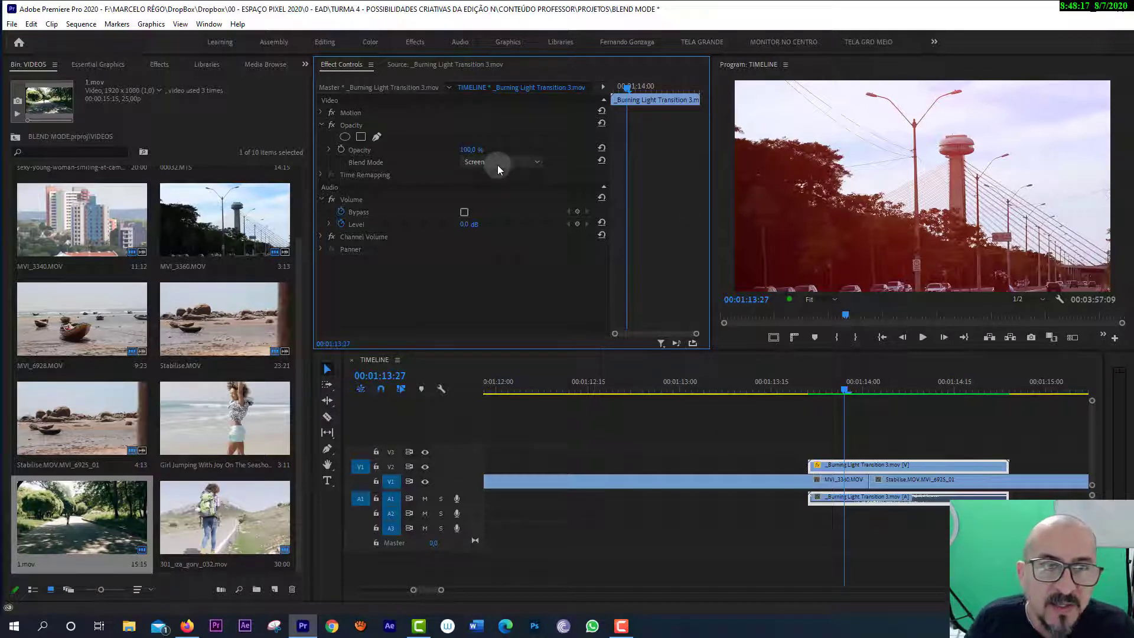
pyautogui.click(498, 164)
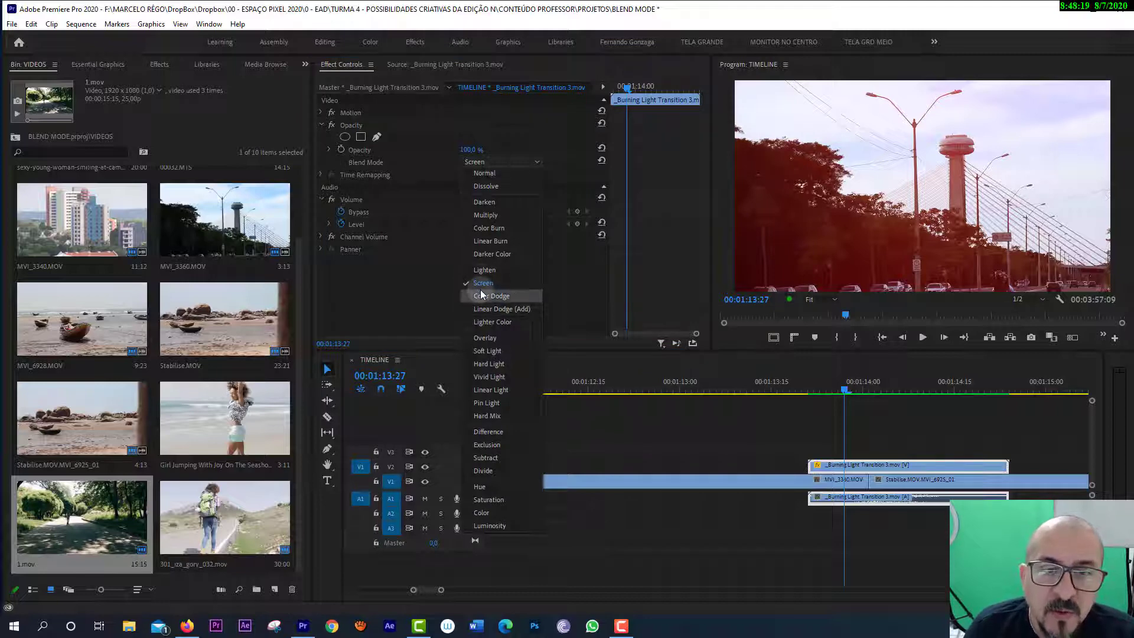
pyautogui.click(486, 269)
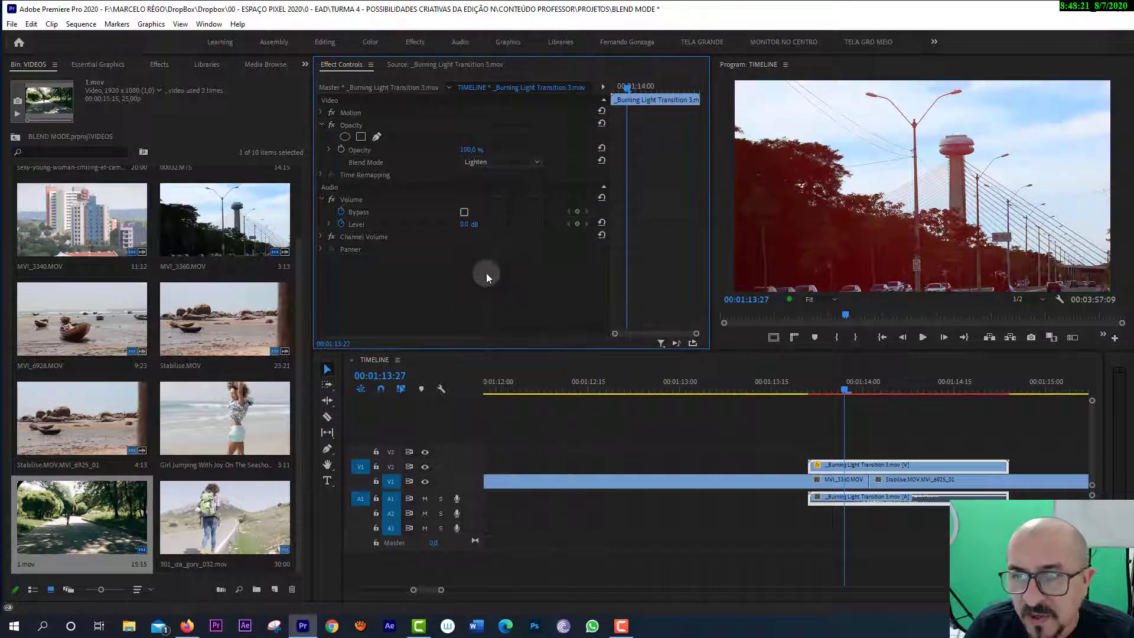
pyautogui.click(485, 163)
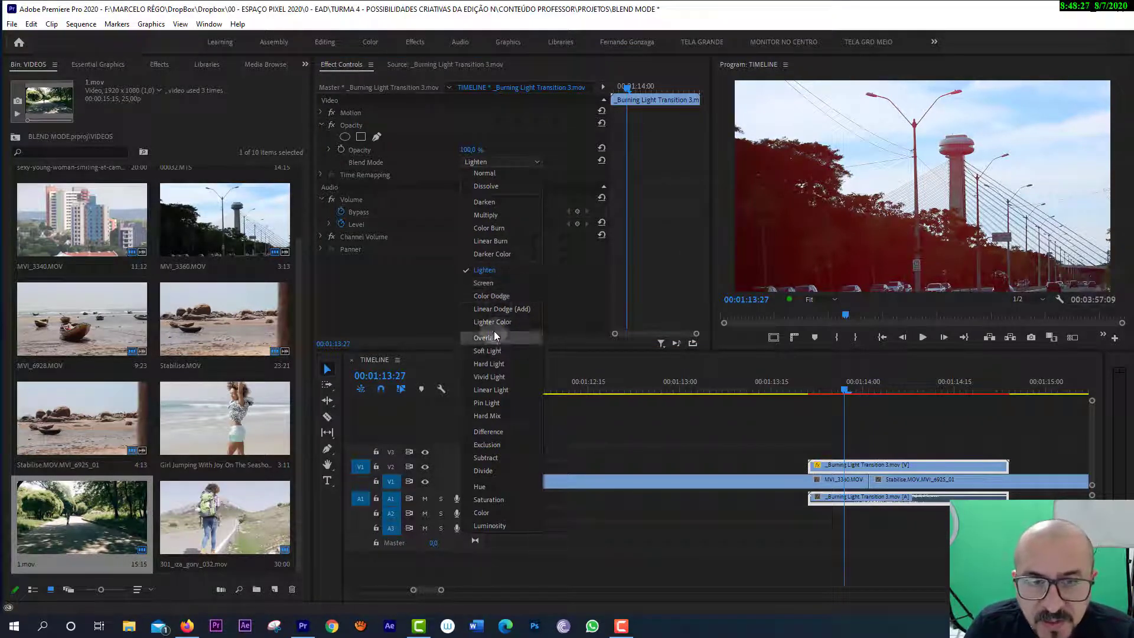
pyautogui.click(484, 297)
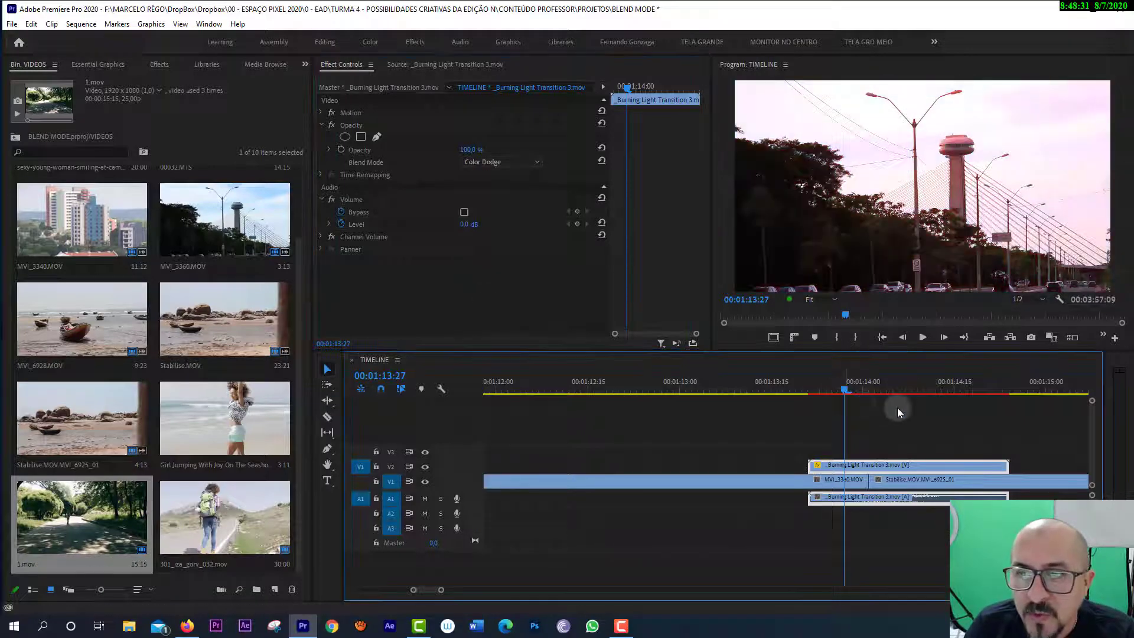
pyautogui.click(487, 160)
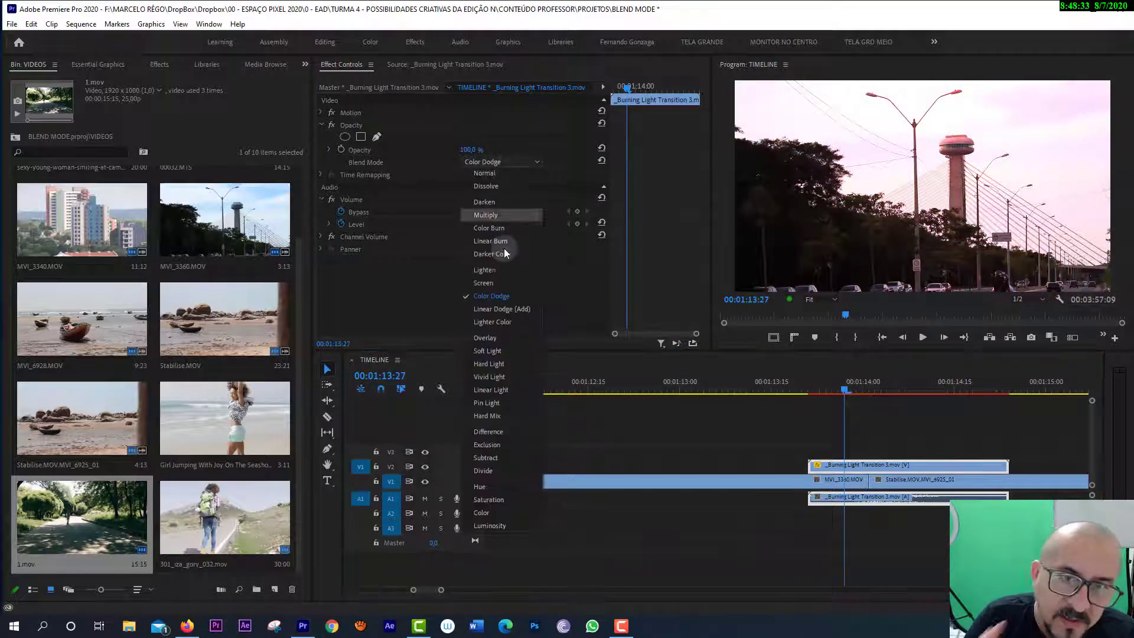
pyautogui.click(505, 286)
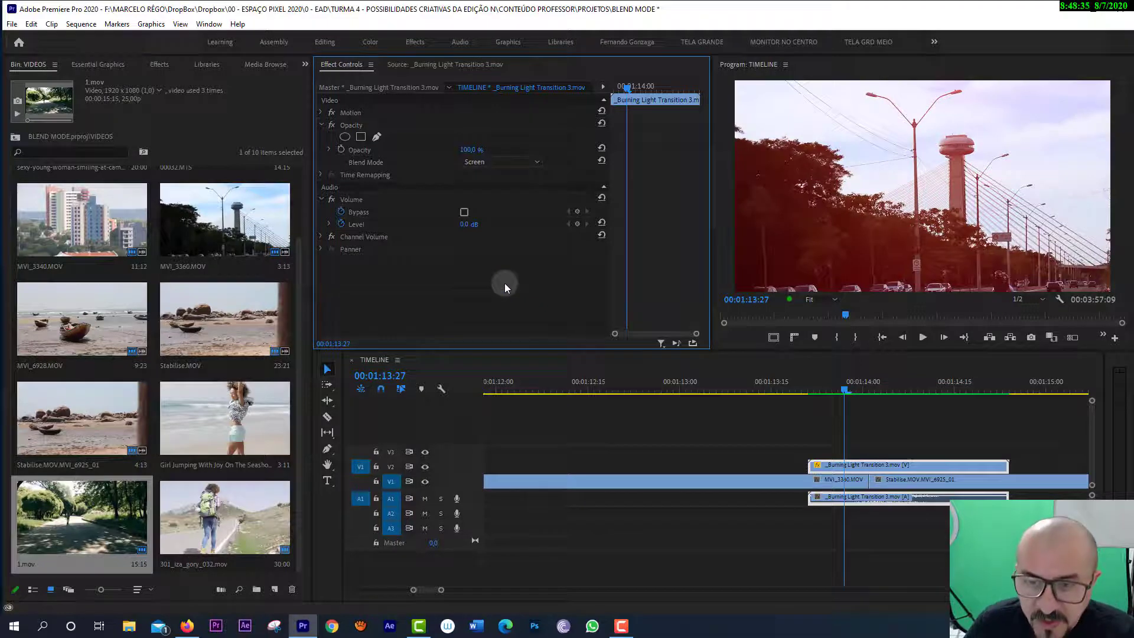
pyautogui.click(835, 385)
# Zoom the timeline back in on the burning light transition and city clips.
pyautogui.press('-')
pyautogui.press('-')
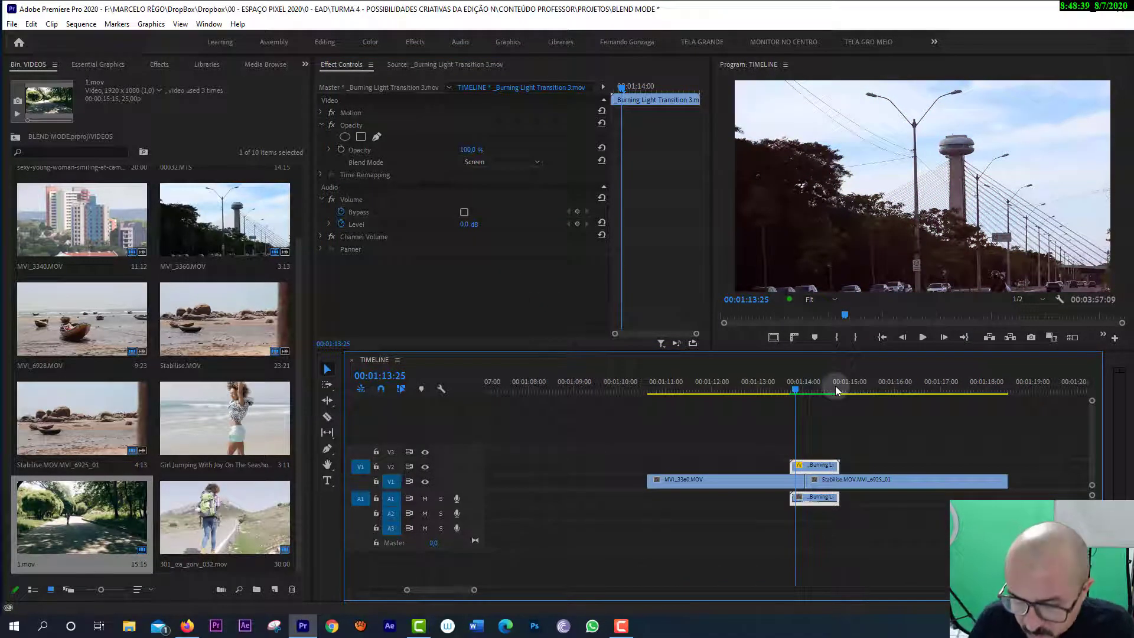
pyautogui.press('-')
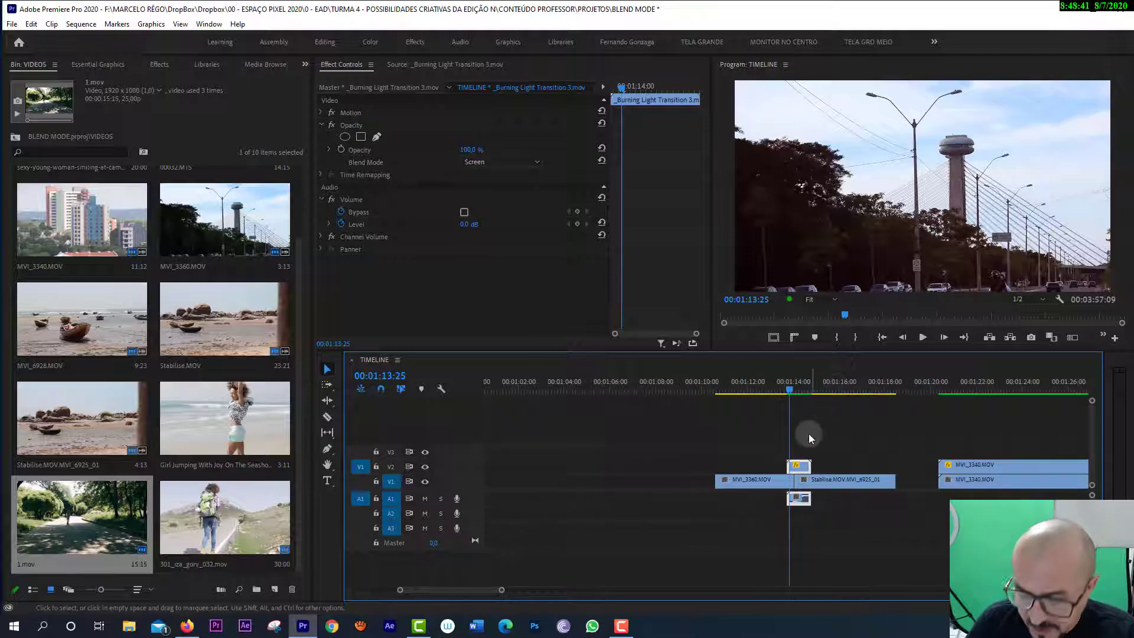
pyautogui.press('-')
pyautogui.press('-')
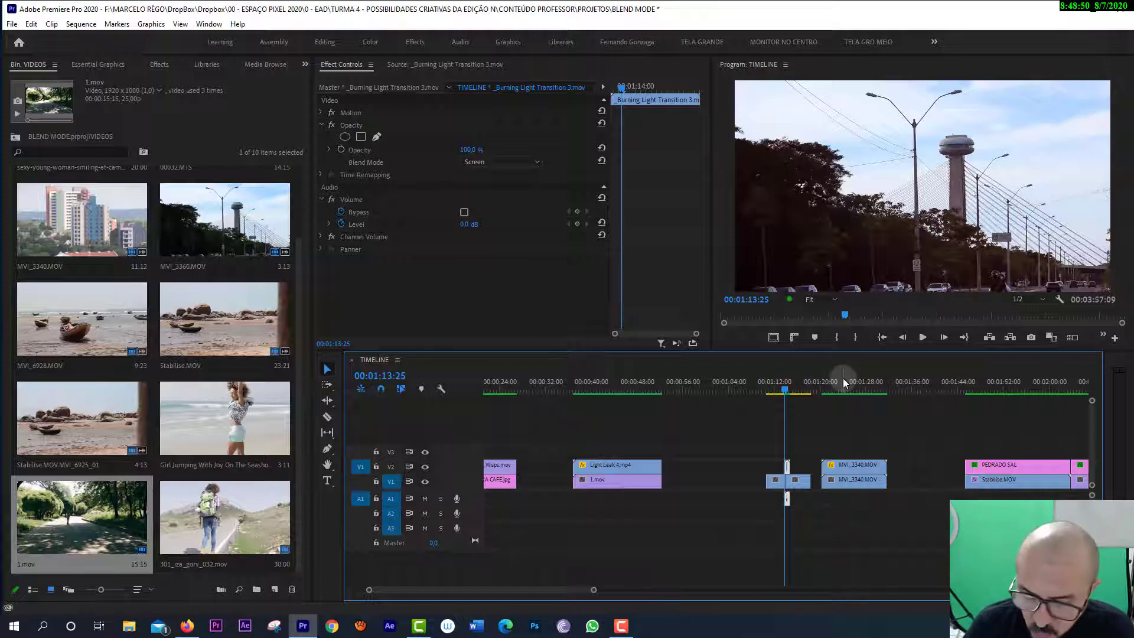
pyautogui.press('=')
pyautogui.press('=')
pyautogui.press('=')
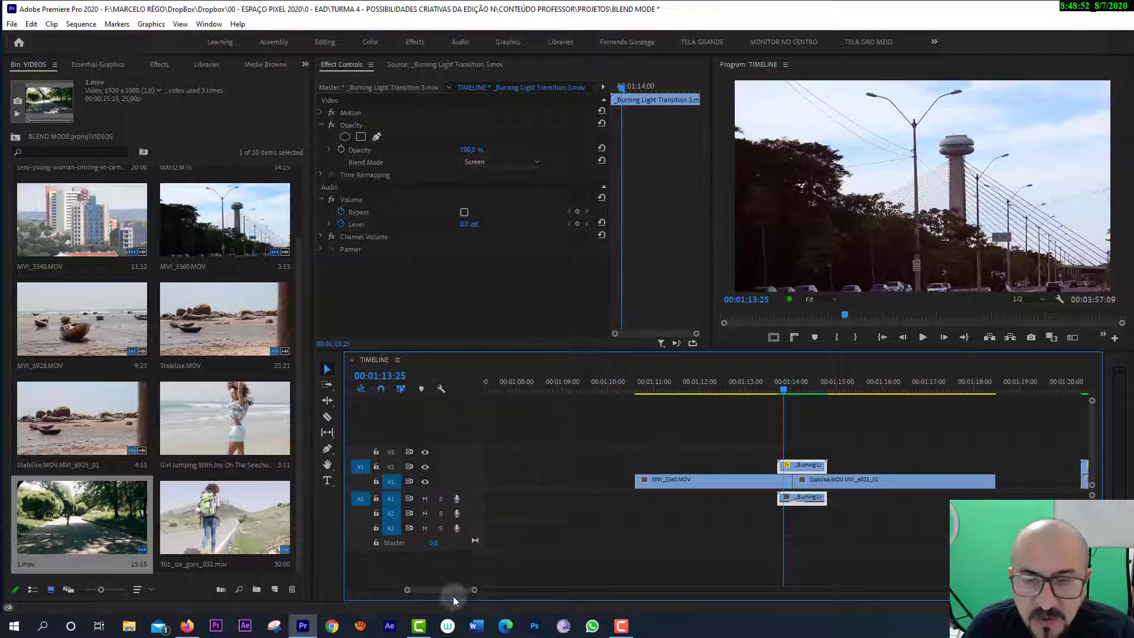
pyautogui.moveTo(459, 589); pyautogui.dragTo(467, 590)
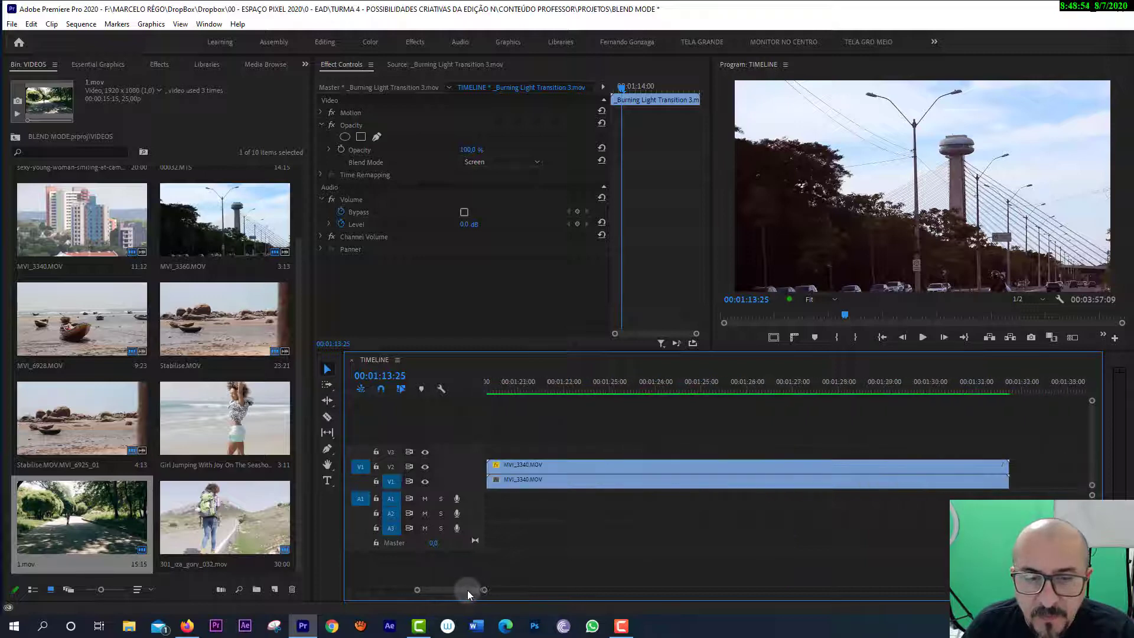
pyautogui.click(649, 390)
pyautogui.press('=')
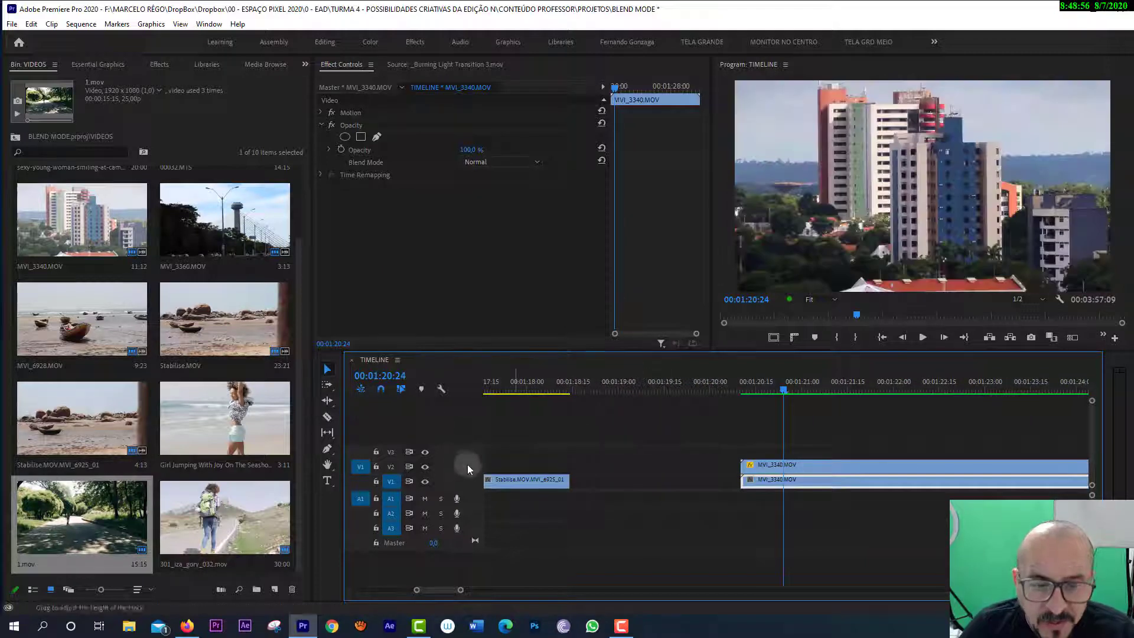
pyautogui.moveTo(469, 467); pyautogui.dragTo(469, 469)
# Make the V2 and V1 tracks taller to show clip thumbnails.
pyautogui.doubleClick(469, 469)
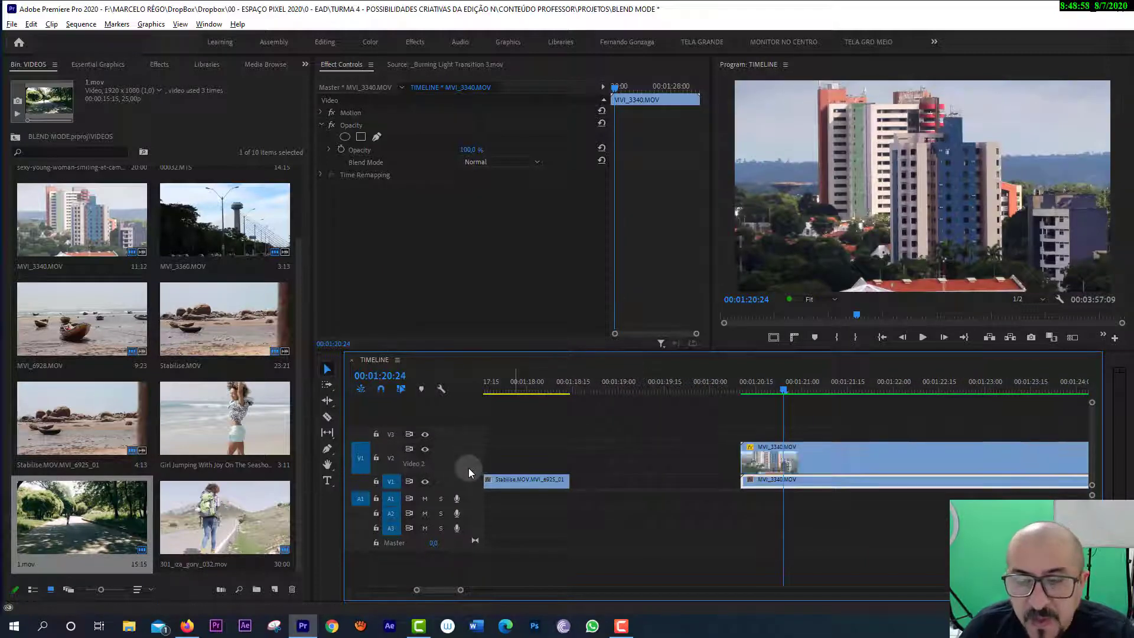
pyautogui.press('Down')
pyautogui.press('Down')
pyautogui.press('Down')
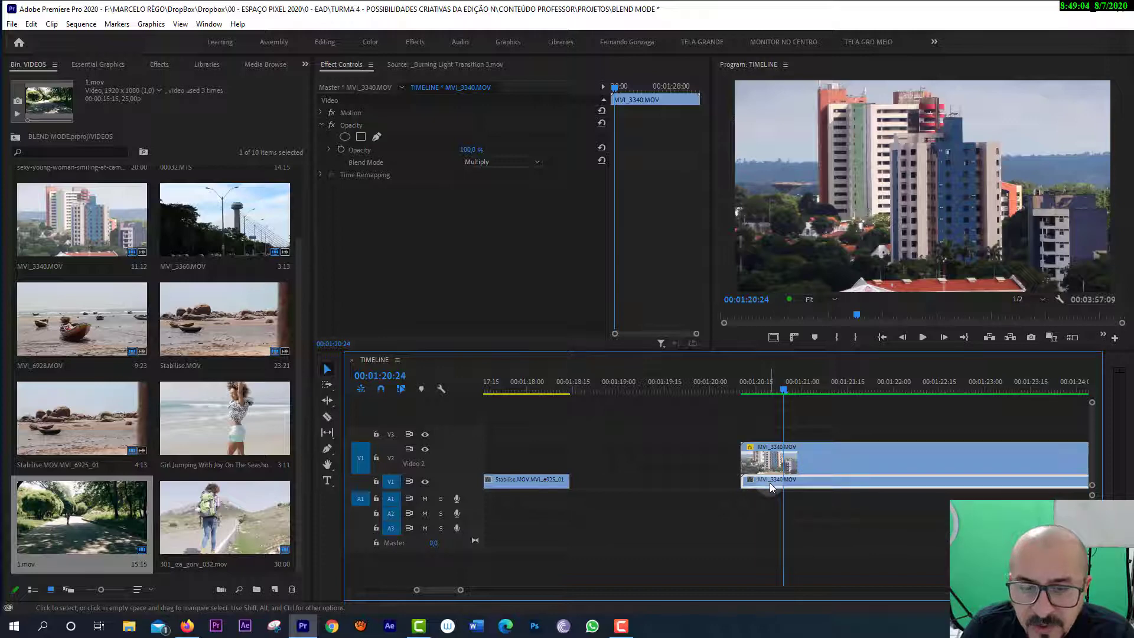
pyautogui.hotkey('ctrl', 'z')
pyautogui.click(456, 483)
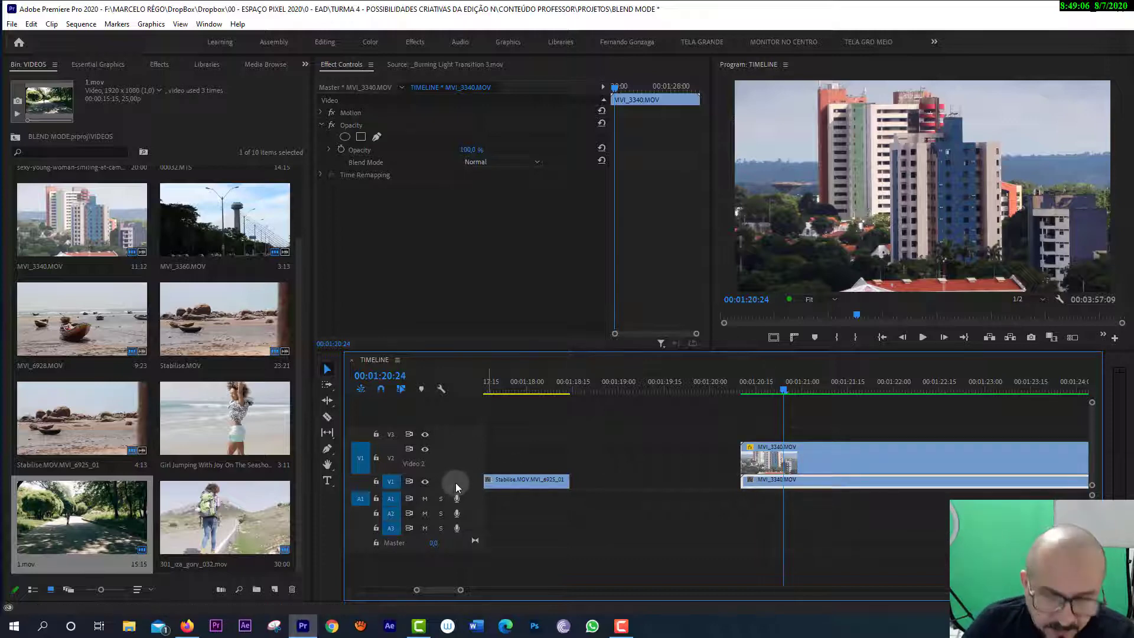
pyautogui.doubleClick(456, 484)
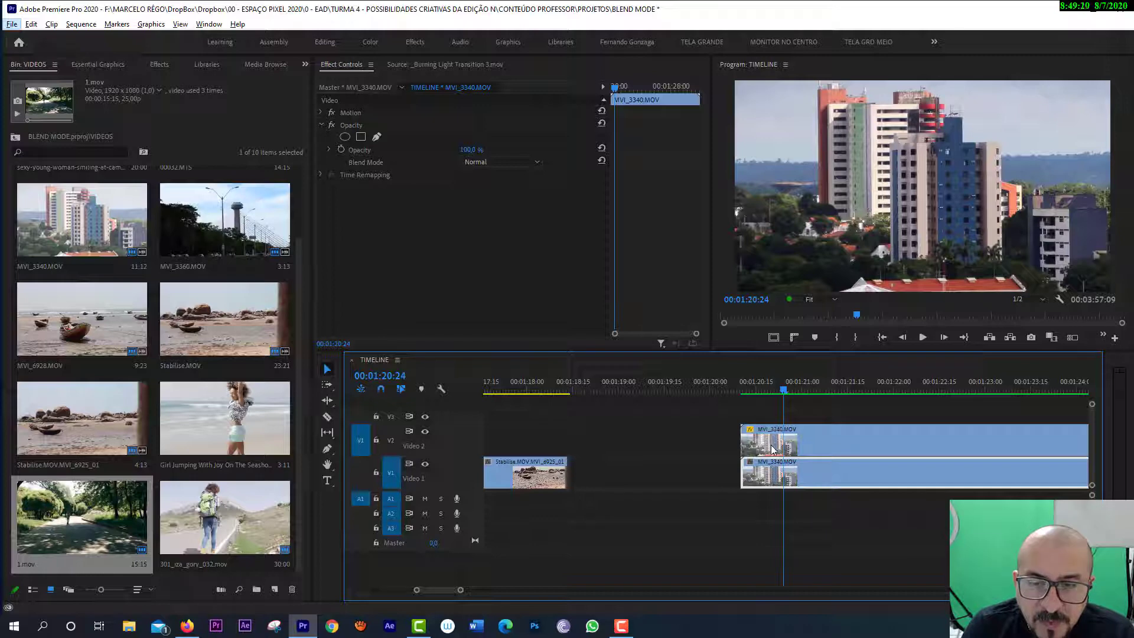
# Set the upper MVI_3340.MOV copy on V2 to Multiply, comparing with V2 hidden.
pyautogui.click(425, 432)
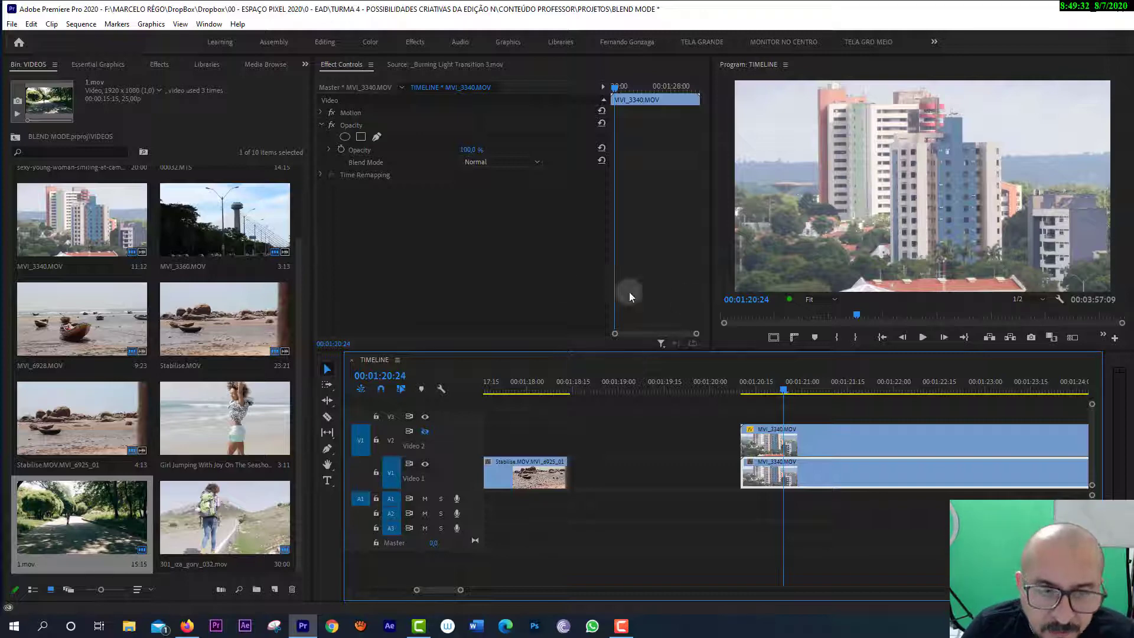
pyautogui.click(770, 441)
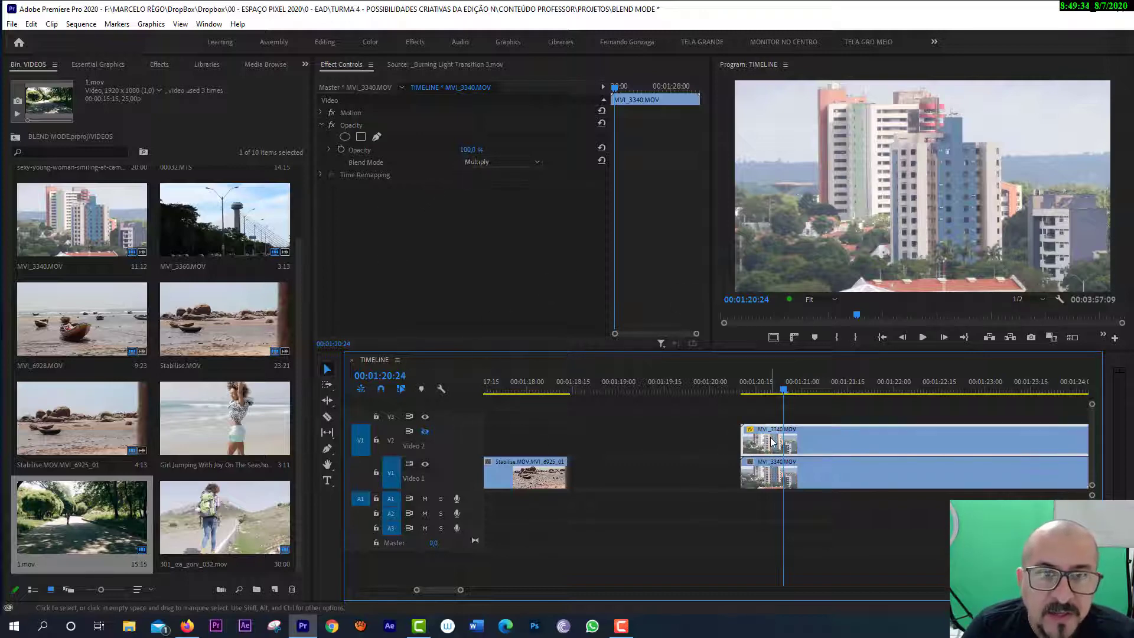
pyautogui.click(494, 164)
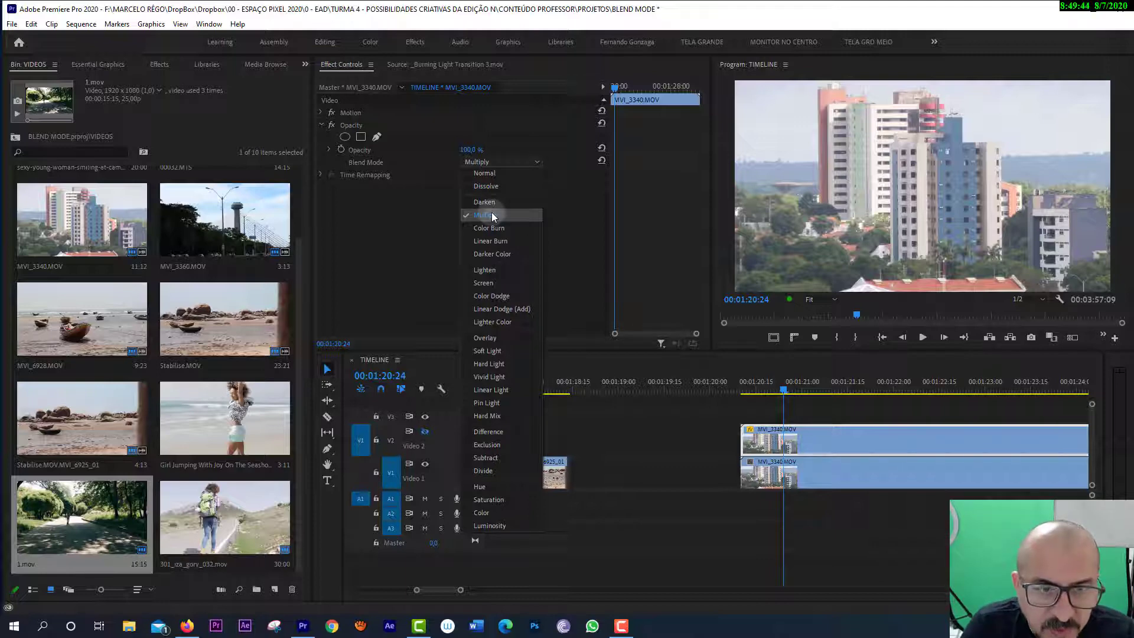
pyautogui.click(492, 215)
pyautogui.click(424, 432)
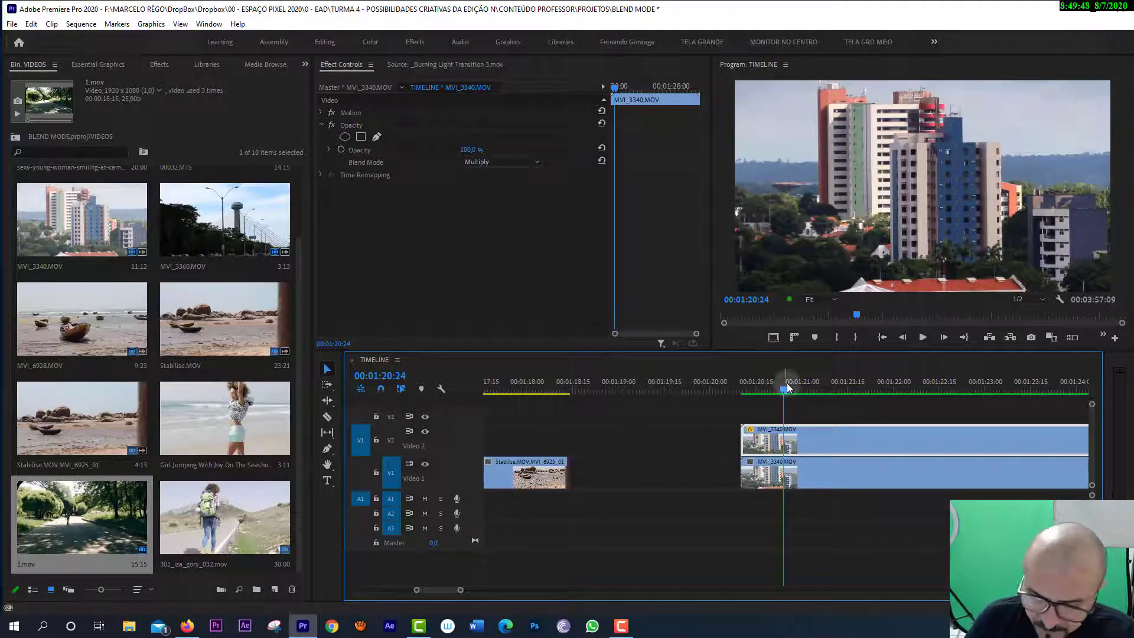
pyautogui.press('-')
pyautogui.press('-')
pyautogui.press('-')
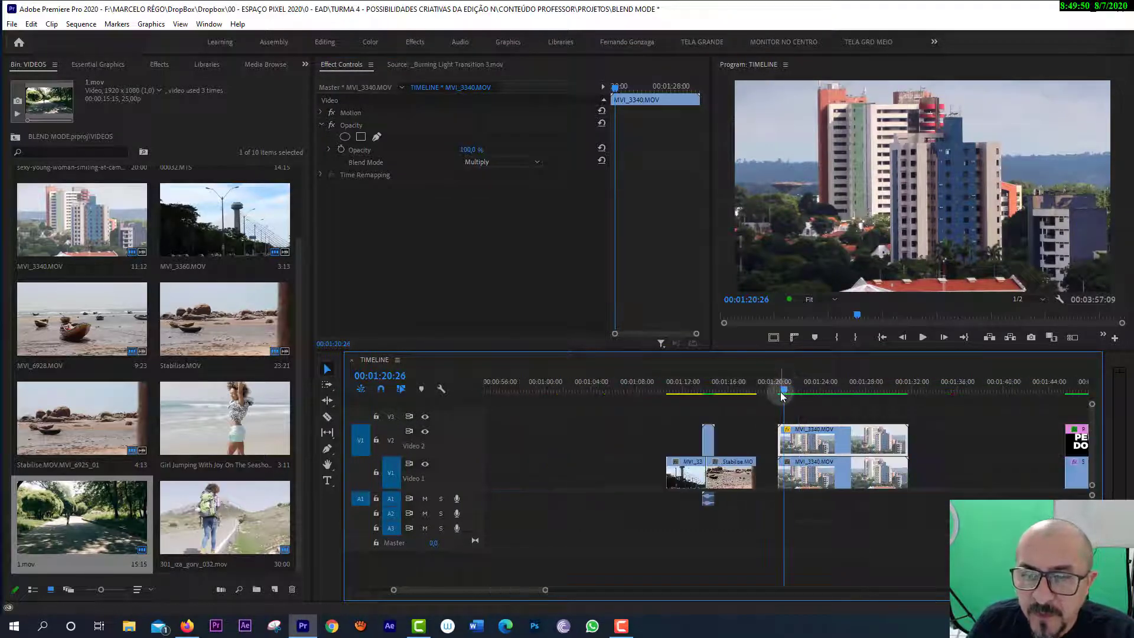
pyautogui.press('-')
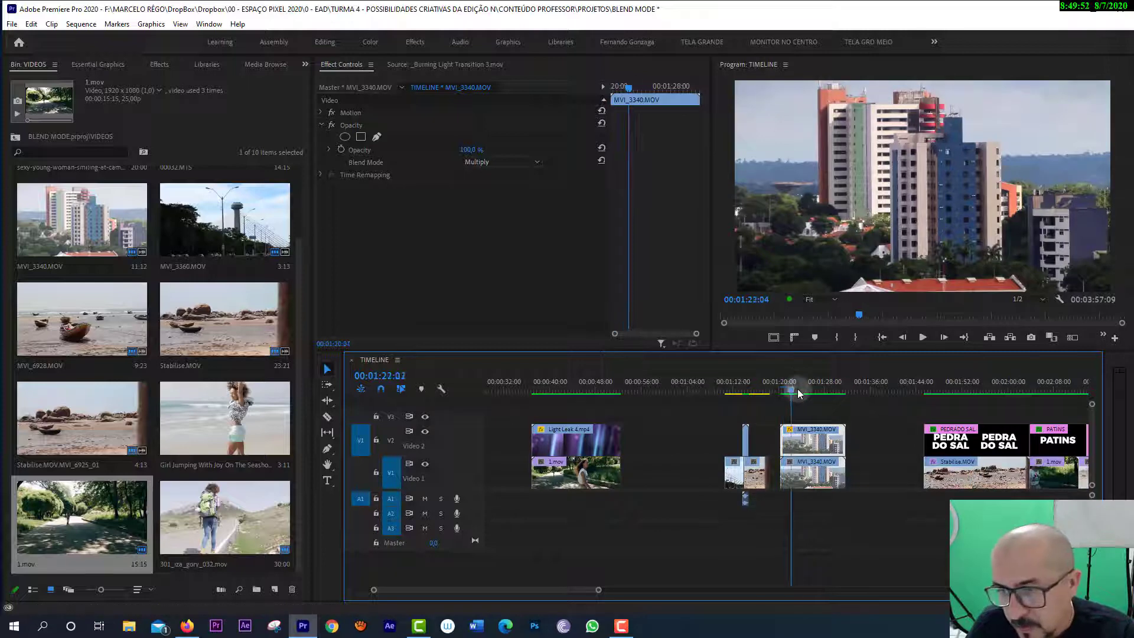
# Zoom to the PEDRA DO SAL section at 01:50:21 and select the Stabilise.MOV beach clip.
pyautogui.moveTo(791, 400); pyautogui.dragTo(799, 394)
pyautogui.click(956, 475)
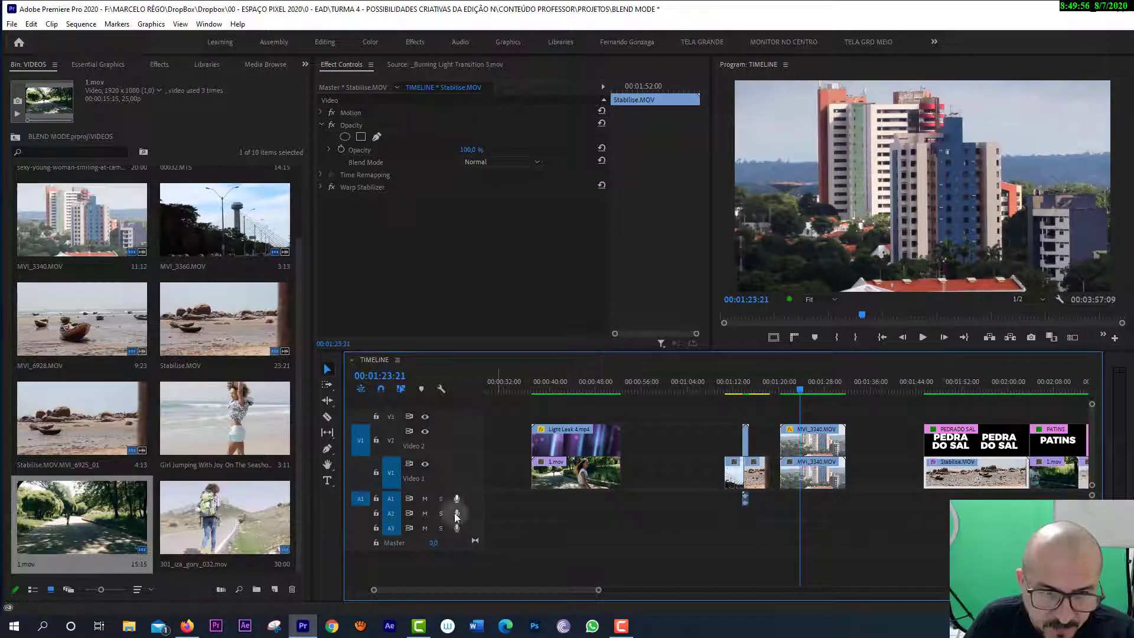
pyautogui.click(955, 387)
pyautogui.press('=')
pyautogui.press('=')
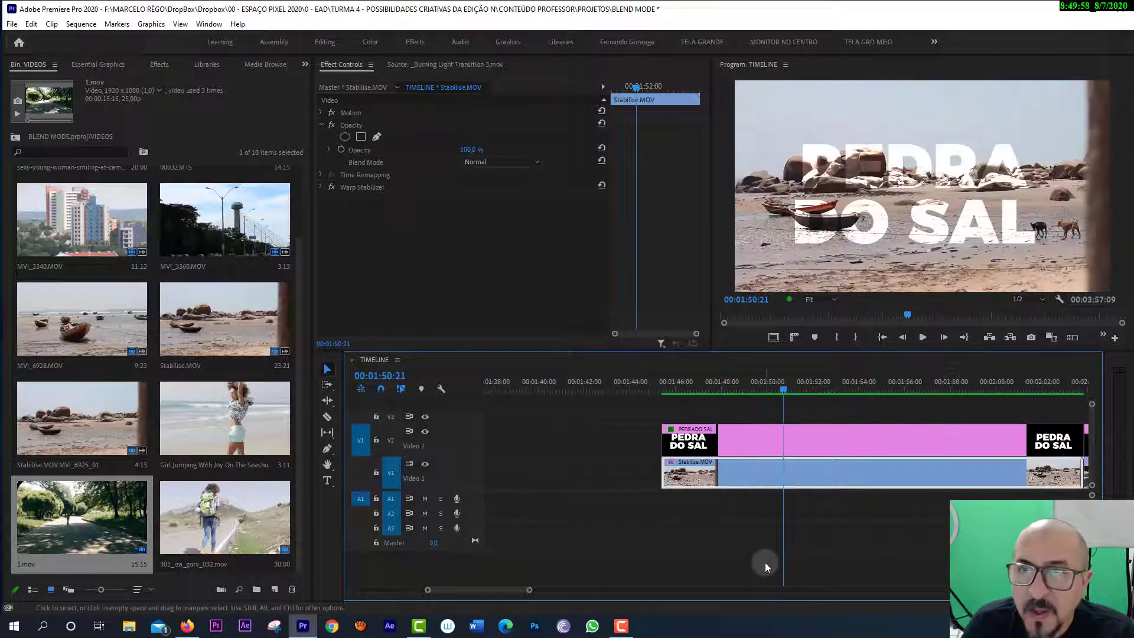
pyautogui.click(746, 535)
pyautogui.click(709, 481)
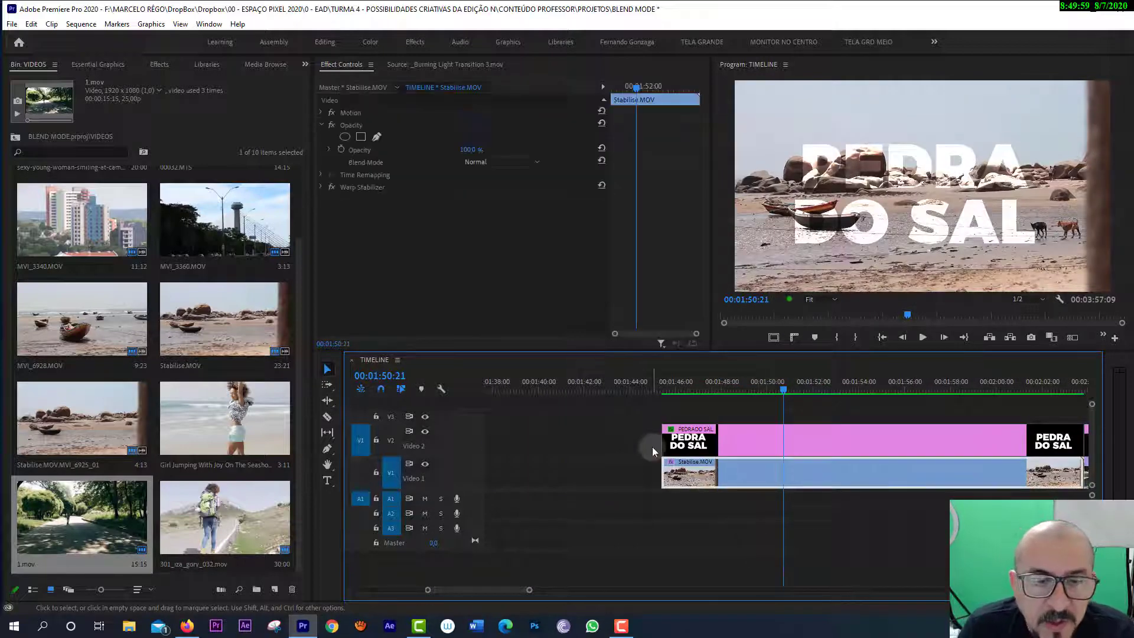
# View the beach and title layers alone, with Transparency Grid off for a black background.
pyautogui.click(424, 431)
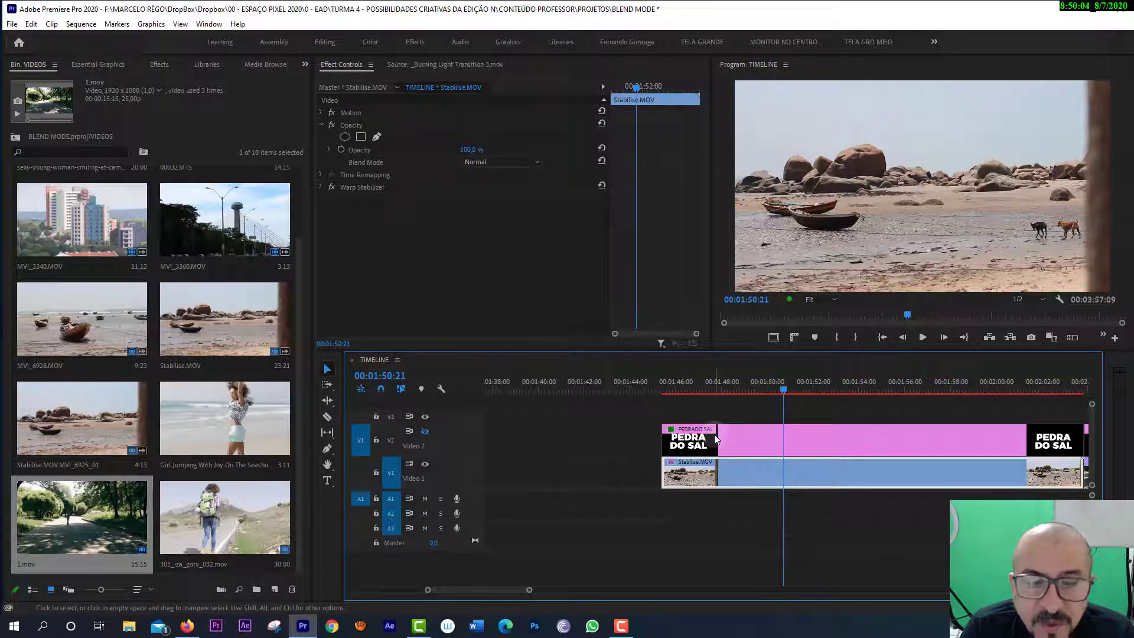
pyautogui.click(424, 431)
pyautogui.click(425, 464)
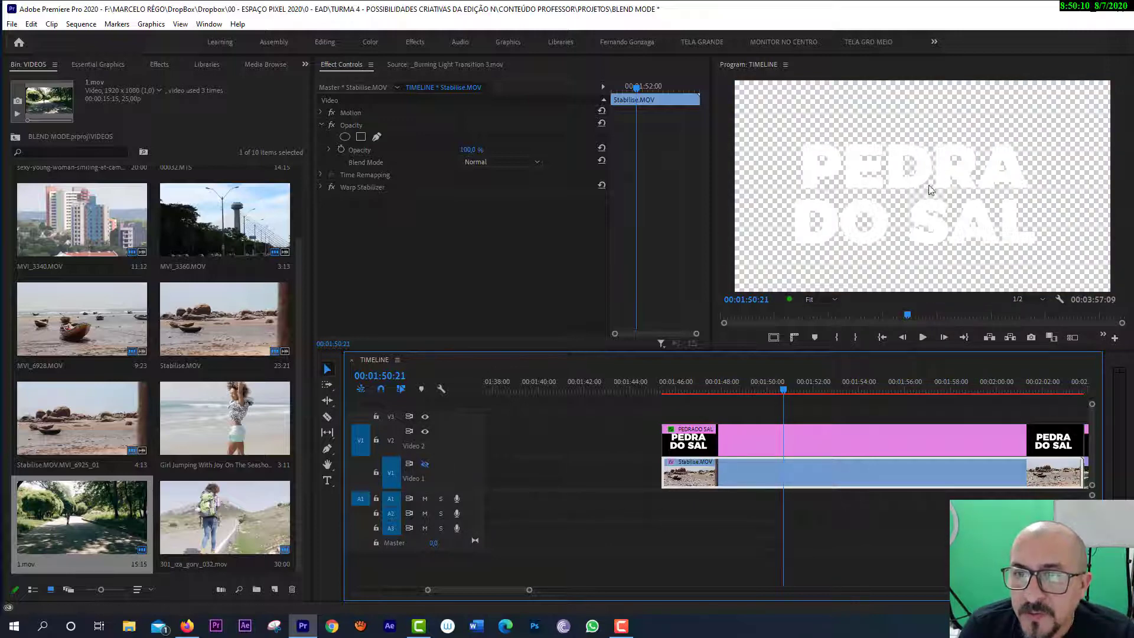
pyautogui.click(1057, 299)
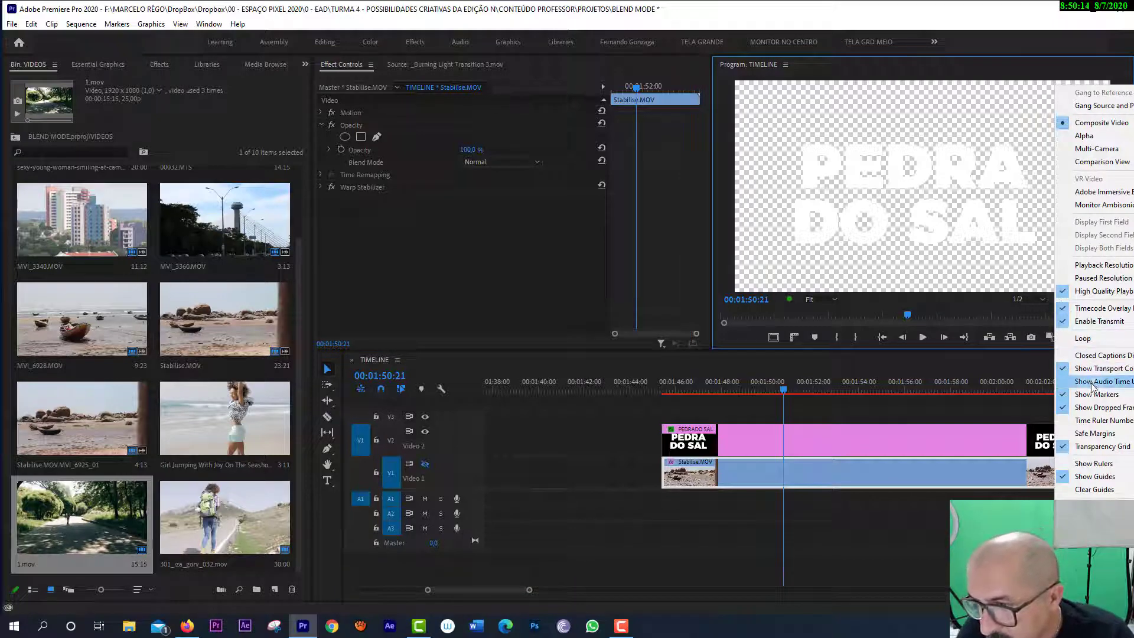
pyautogui.click(1102, 446)
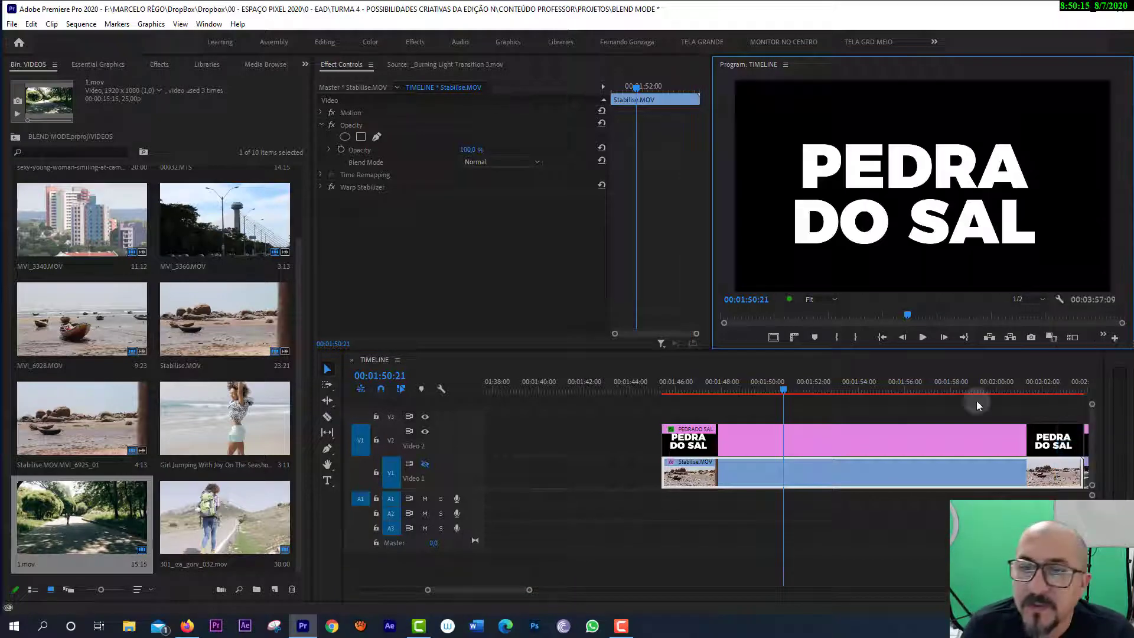
# Restore the beach track and select the PEDRA DO SAL title clip at 01:52:03.
pyautogui.click(780, 381)
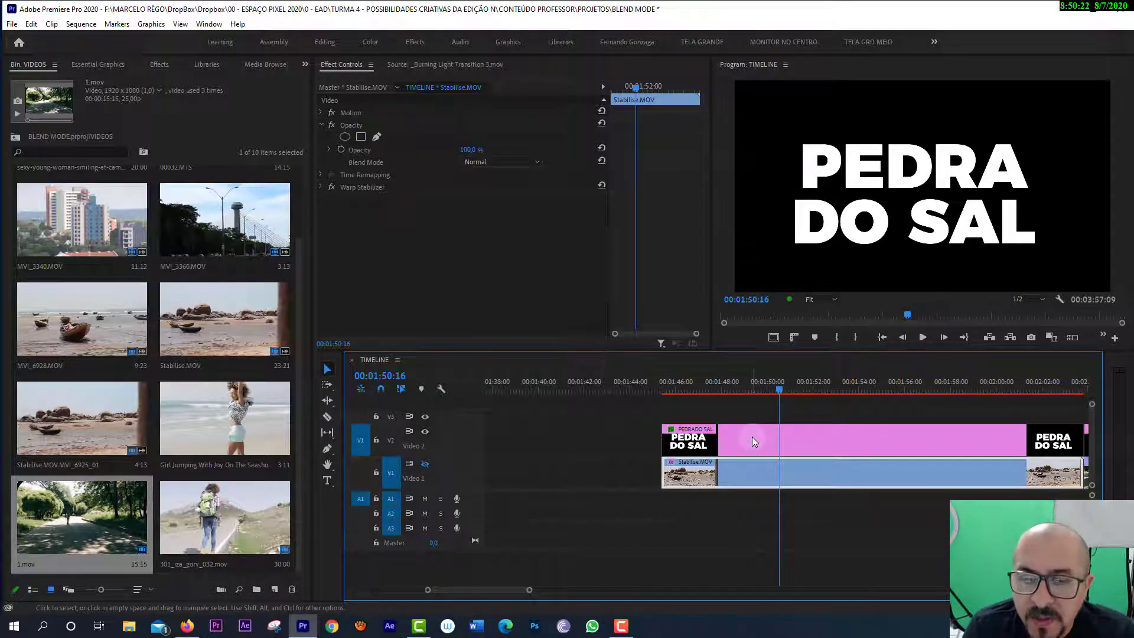
pyautogui.click(425, 465)
pyautogui.moveTo(780, 390); pyautogui.dragTo(867, 391)
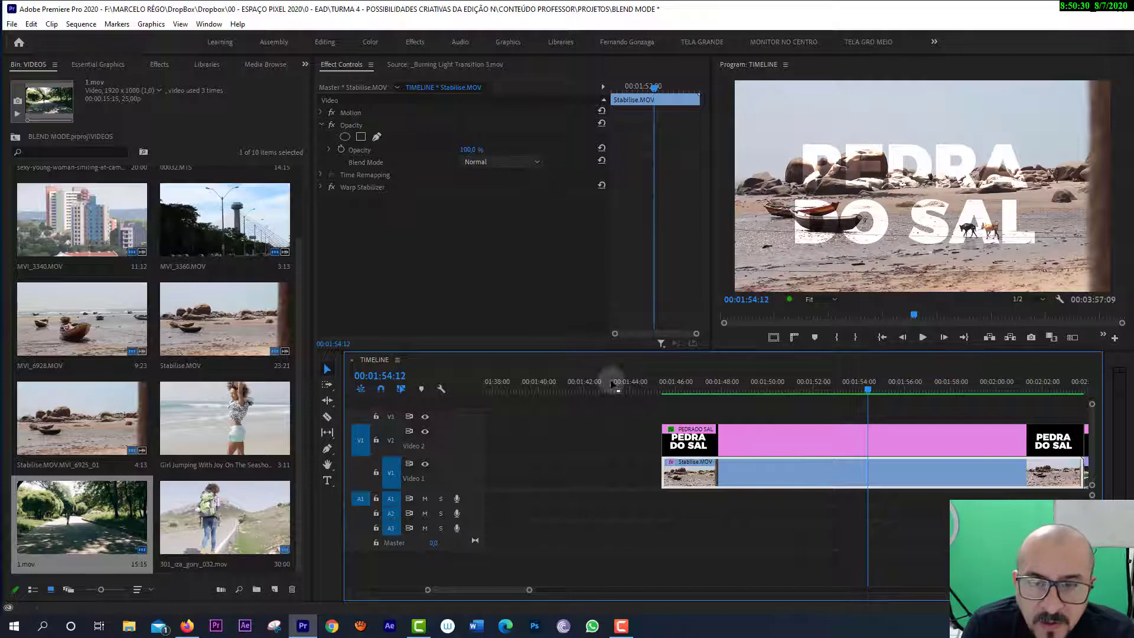
pyautogui.click(751, 431)
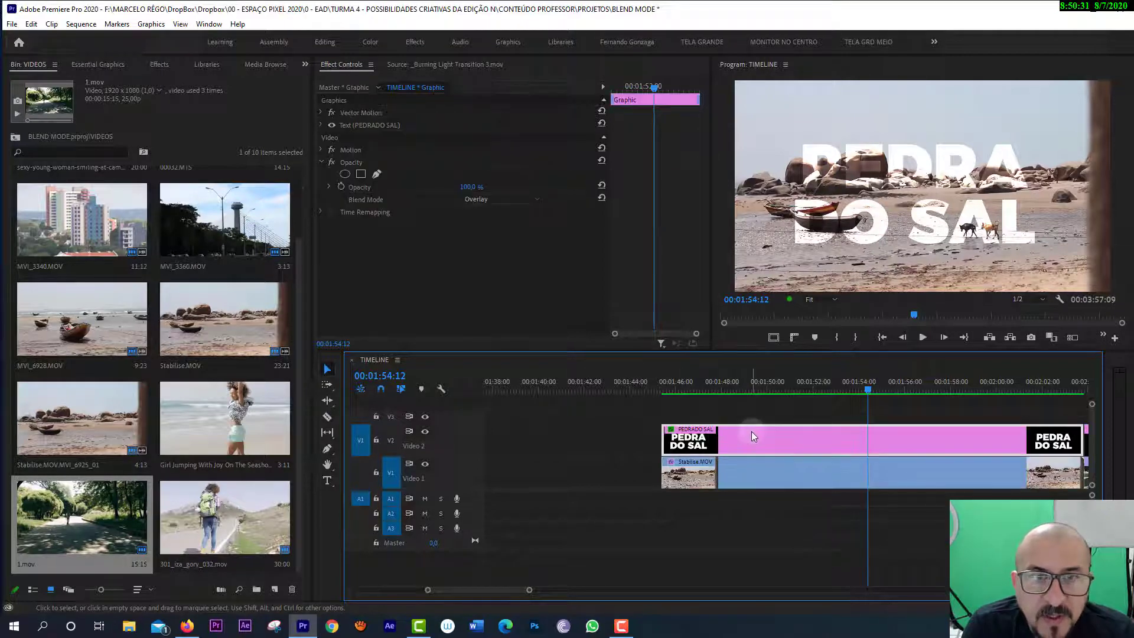
pyautogui.click(487, 199)
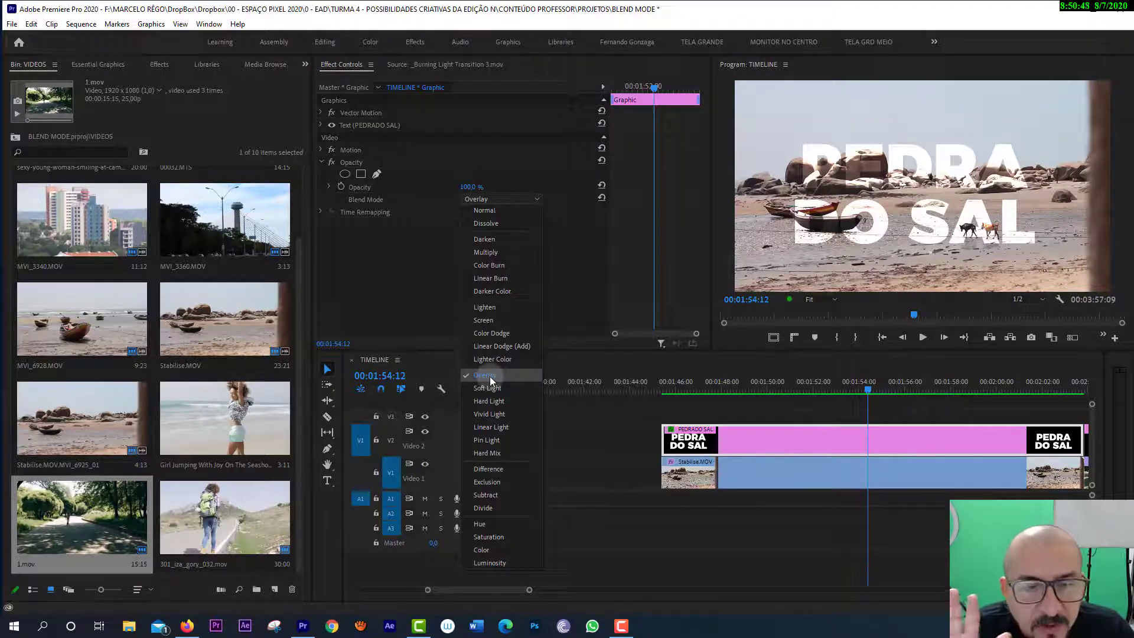
pyautogui.click(501, 307)
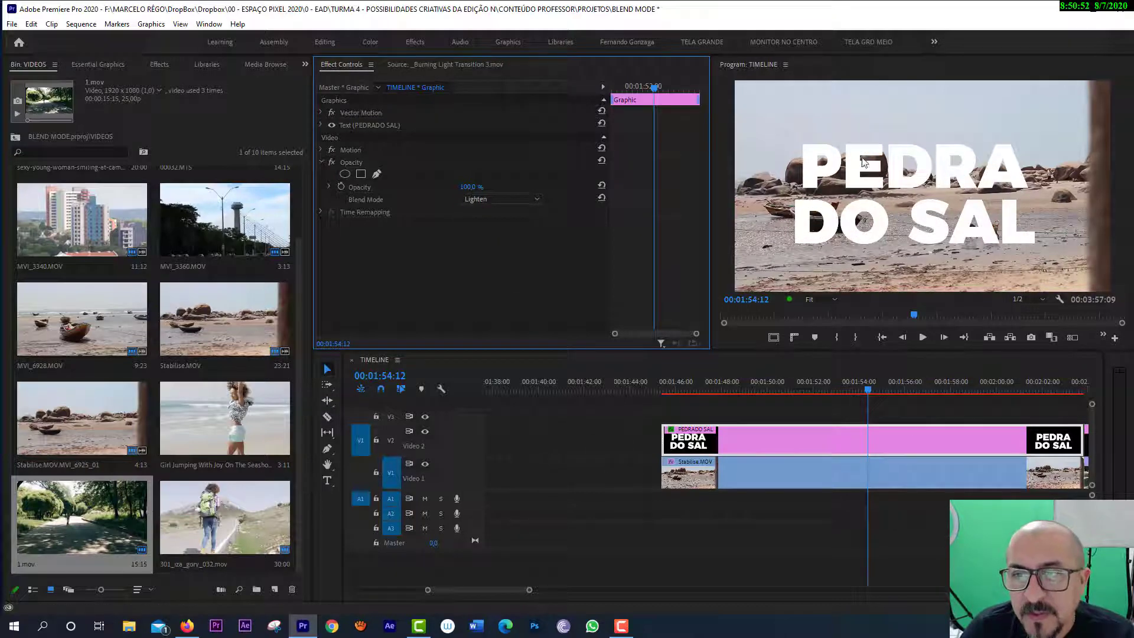
pyautogui.click(486, 200)
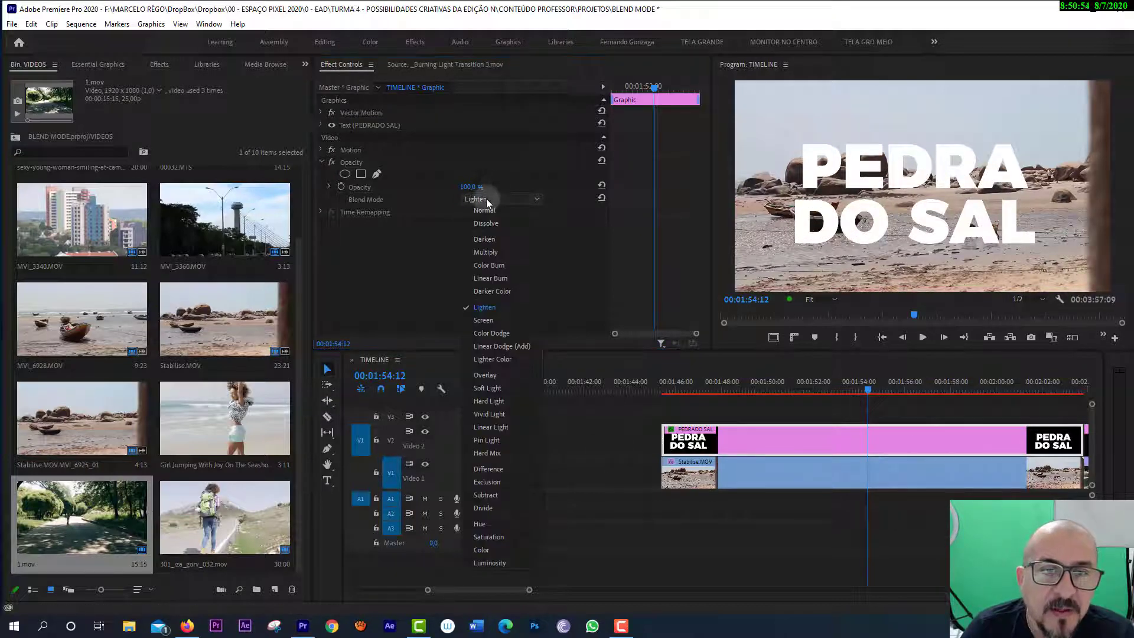
pyautogui.click(490, 251)
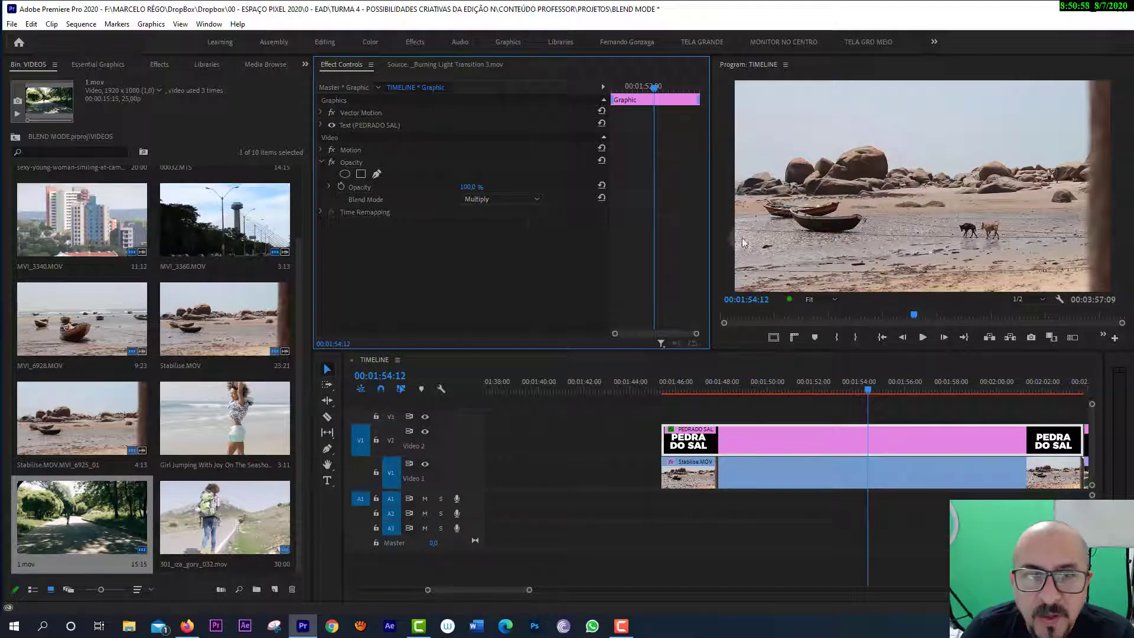
pyautogui.click(506, 199)
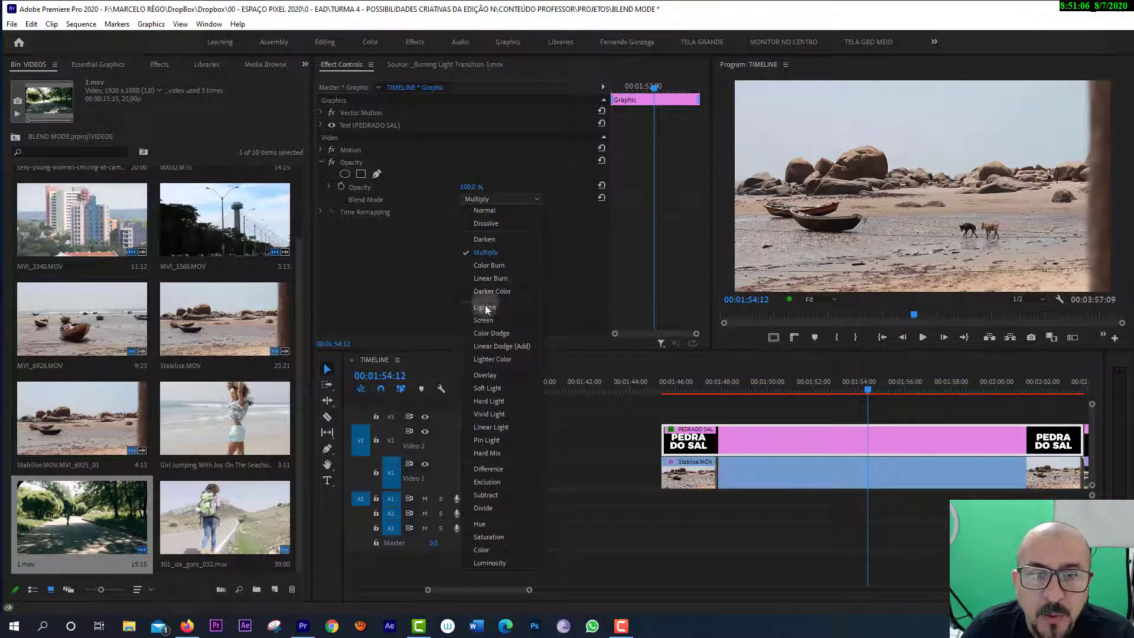
pyautogui.click(484, 321)
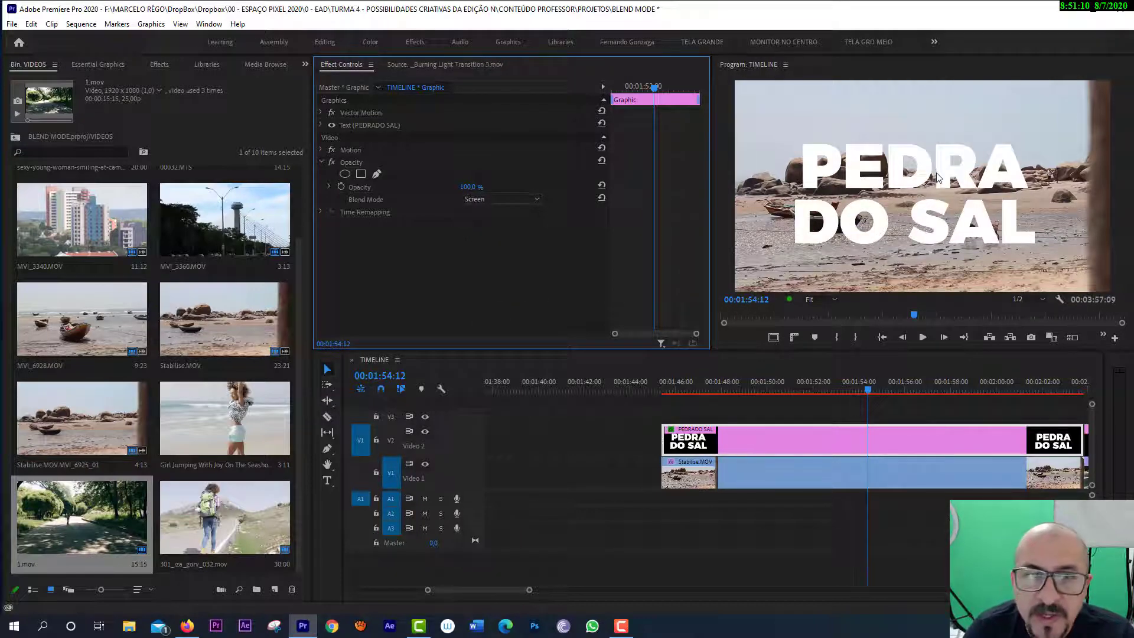
pyautogui.click(501, 199)
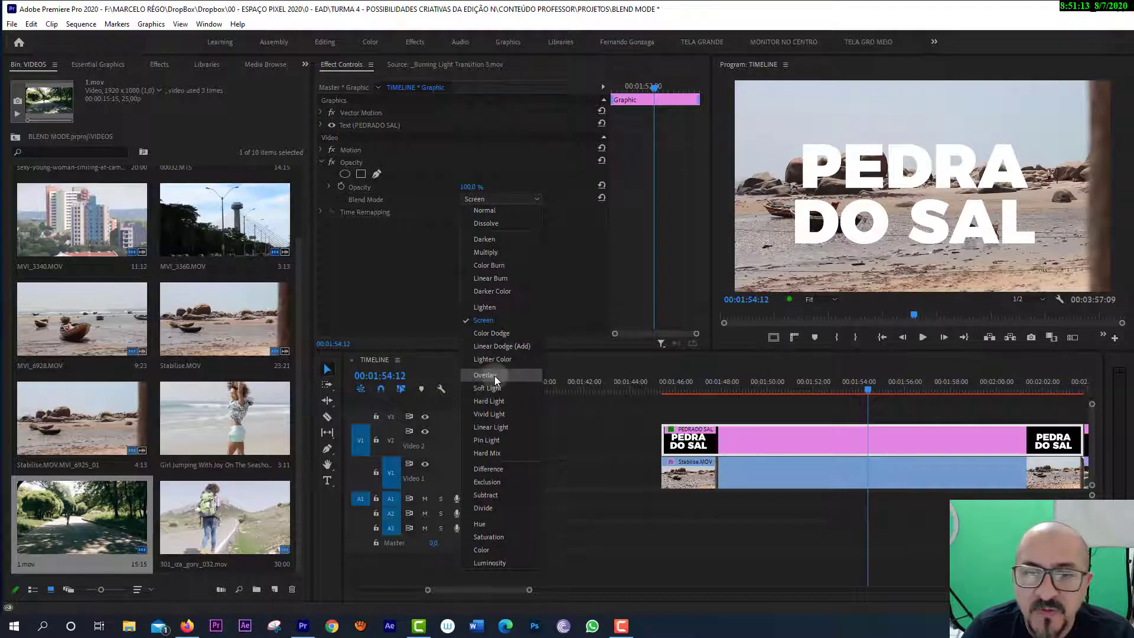
pyautogui.click(494, 376)
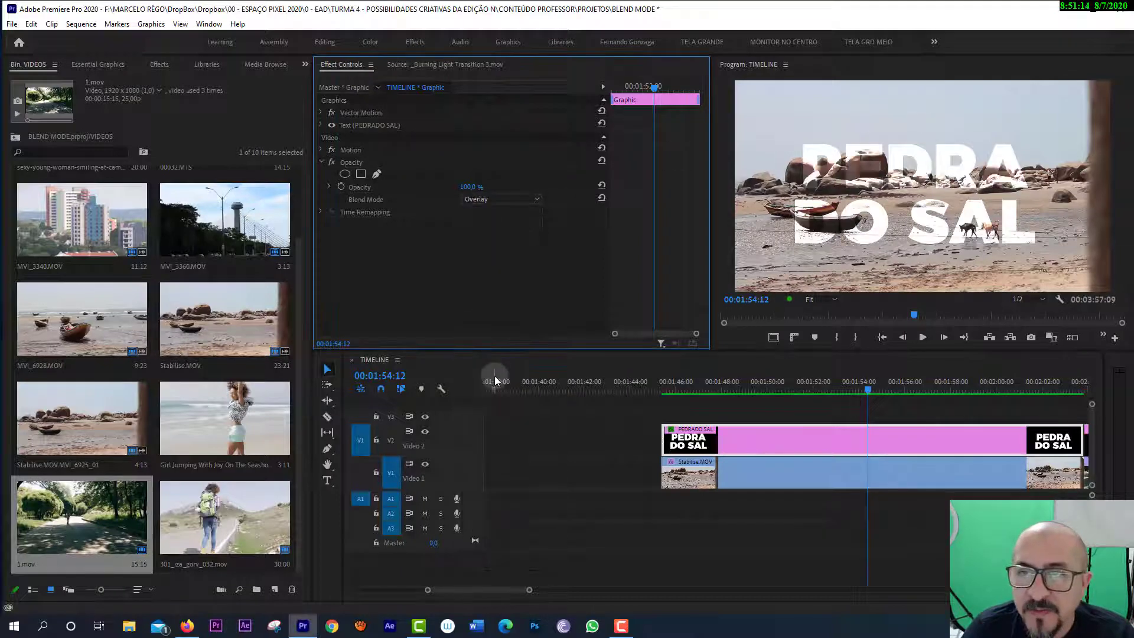
pyautogui.press('space')
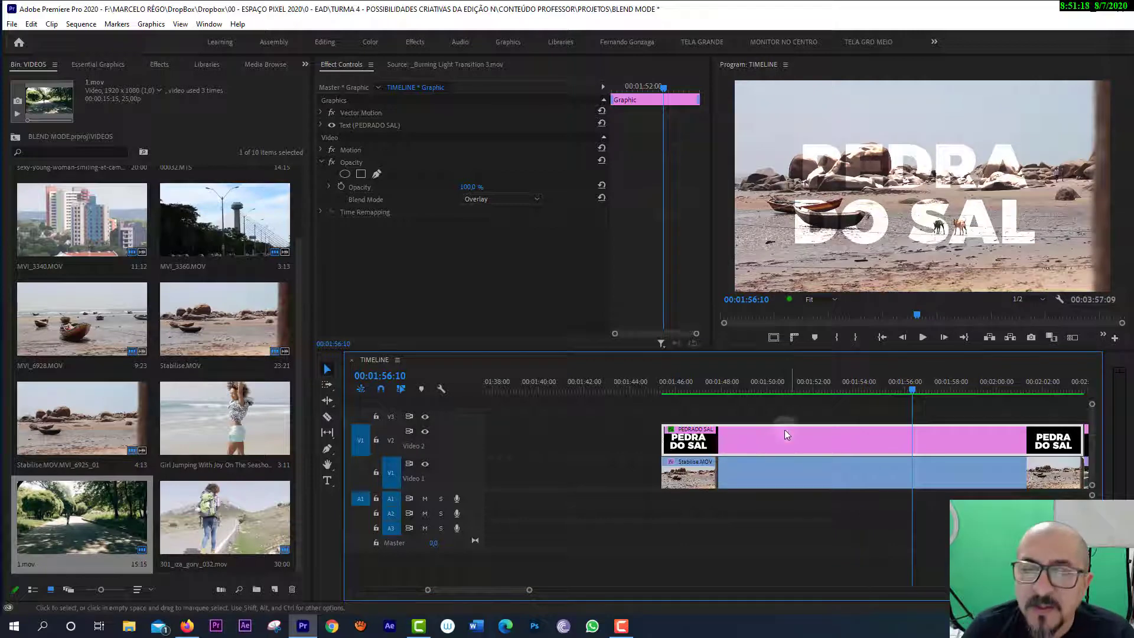
# Drag the PEDRA DO SAL text layer down in the Program monitor over the rocks and boats.
pyautogui.click(359, 123)
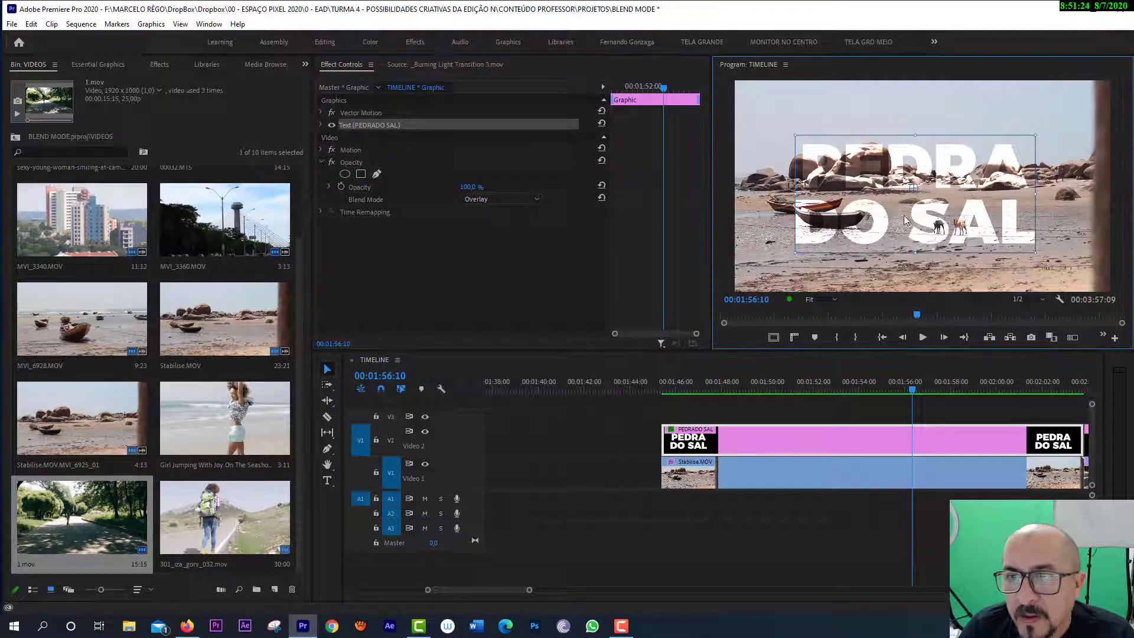
pyautogui.moveTo(904, 220); pyautogui.dragTo(891, 167)
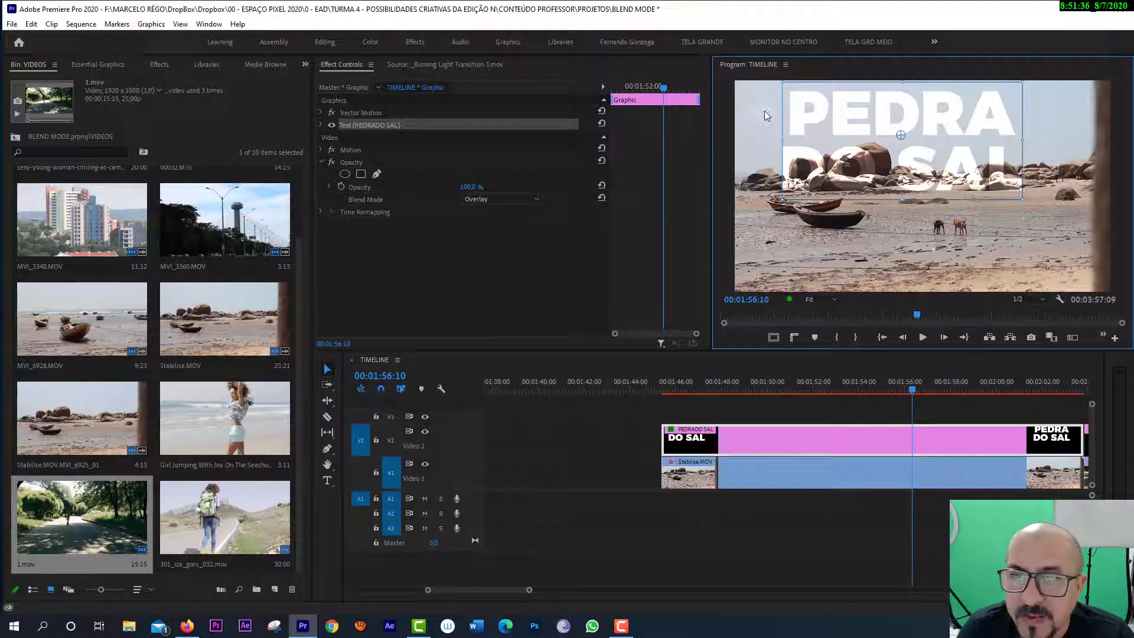
pyautogui.moveTo(853, 106); pyautogui.dragTo(868, 195)
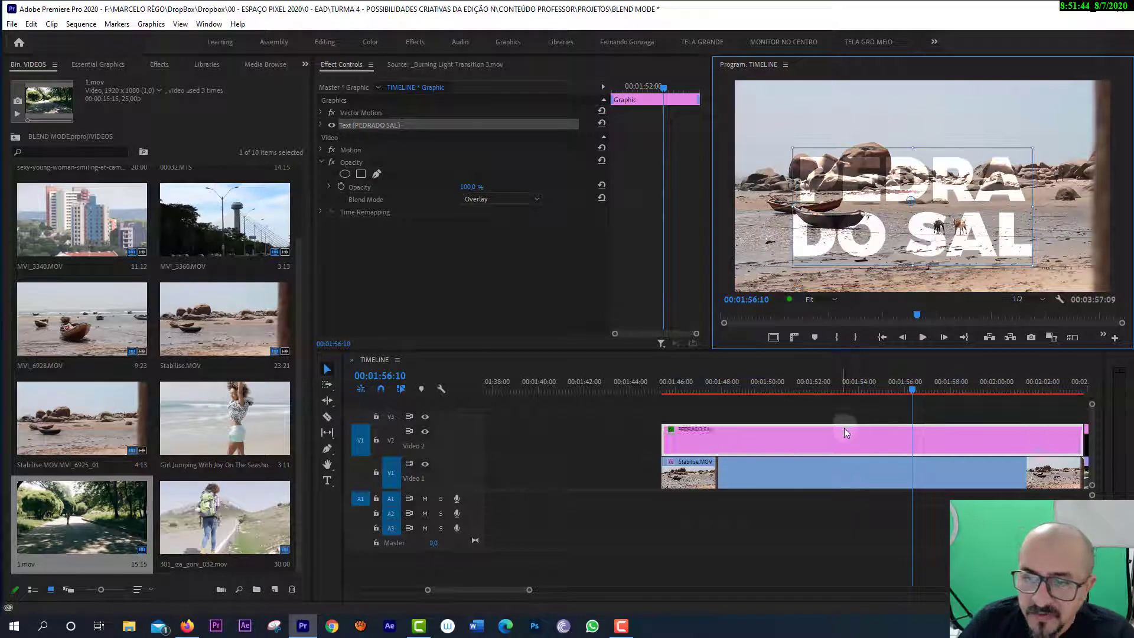
pyautogui.click(851, 389)
pyautogui.press('-')
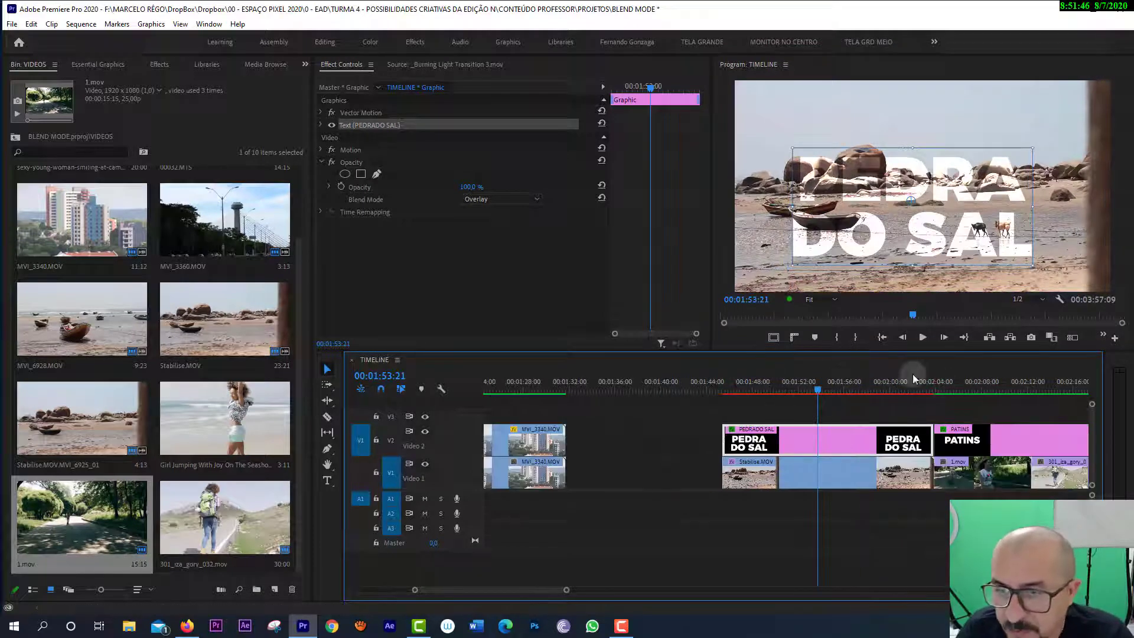
# Scrub past the rollerblading shot to the PATINS title section around 00:02:14.
pyautogui.click(1004, 387)
pyautogui.moveTo(997, 389); pyautogui.dragTo(947, 396)
pyautogui.press('=')
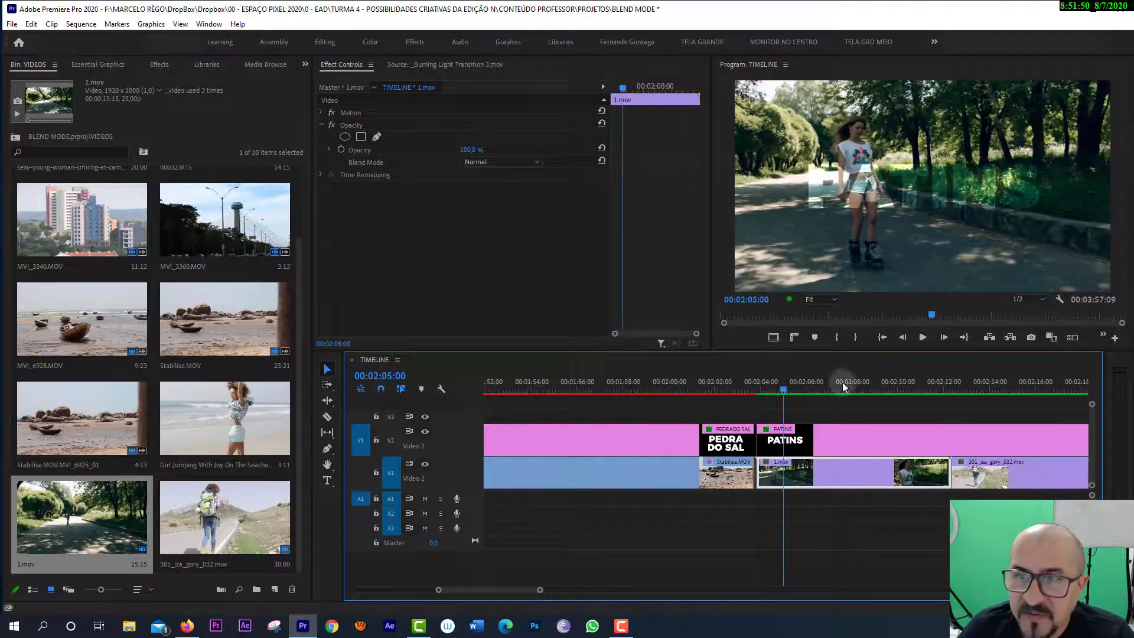
pyautogui.moveTo(784, 386); pyautogui.dragTo(899, 389)
pyautogui.press('-')
pyautogui.moveTo(812, 390); pyautogui.dragTo(851, 395)
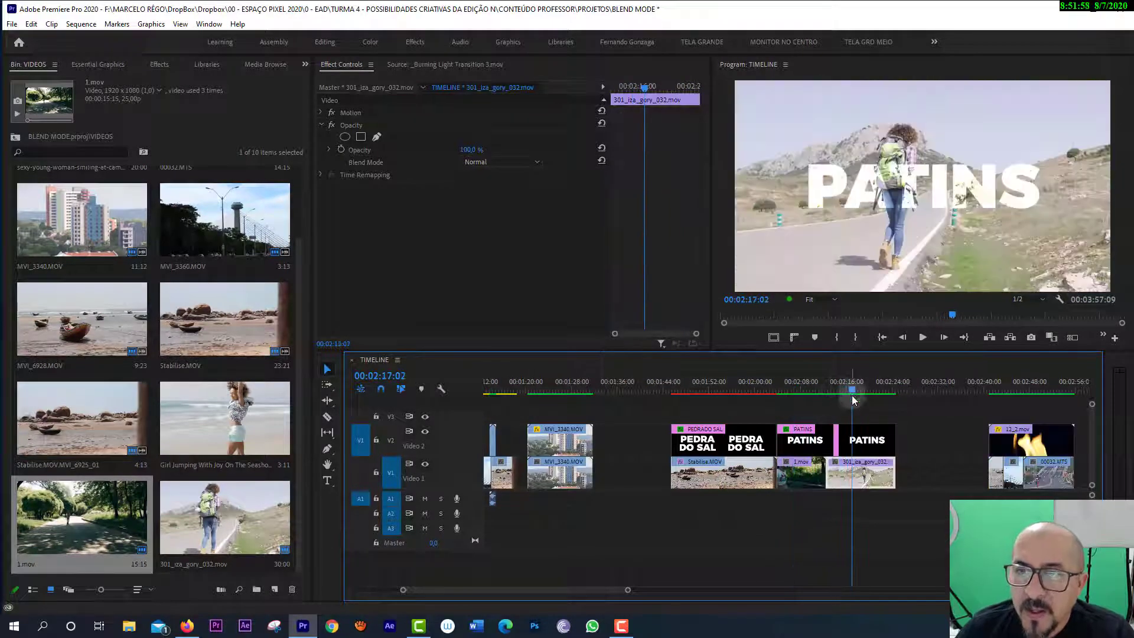
pyautogui.press('=')
pyautogui.press('=')
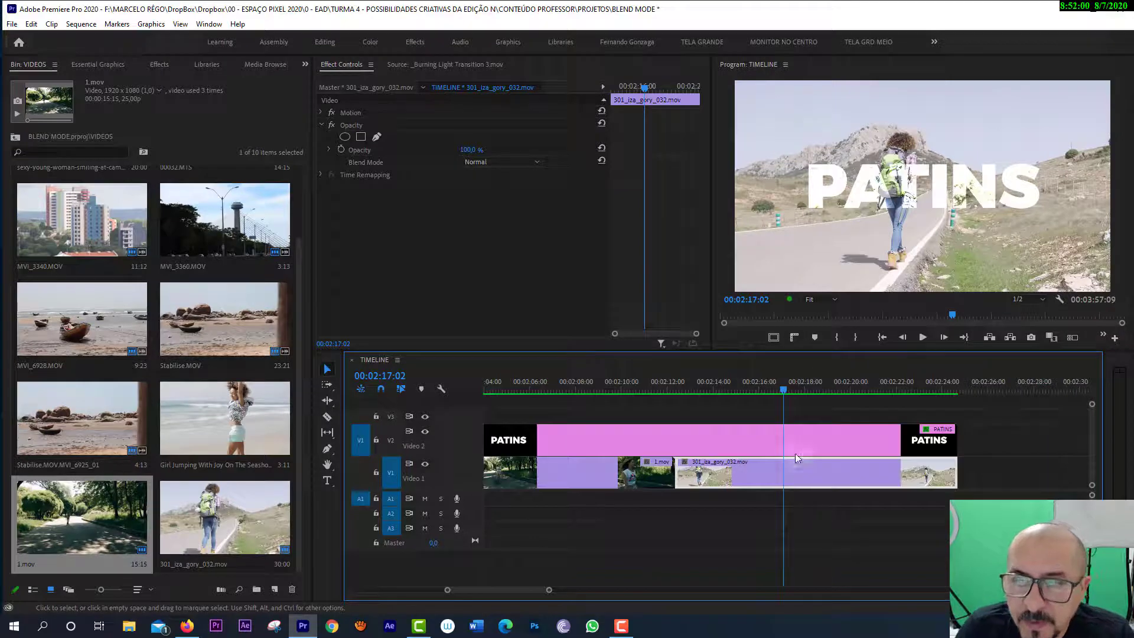
# Compare the PATINS title's Overlay blend with the 301_iza_gory_032.mov hiking clip beneath it.
pyautogui.click(779, 440)
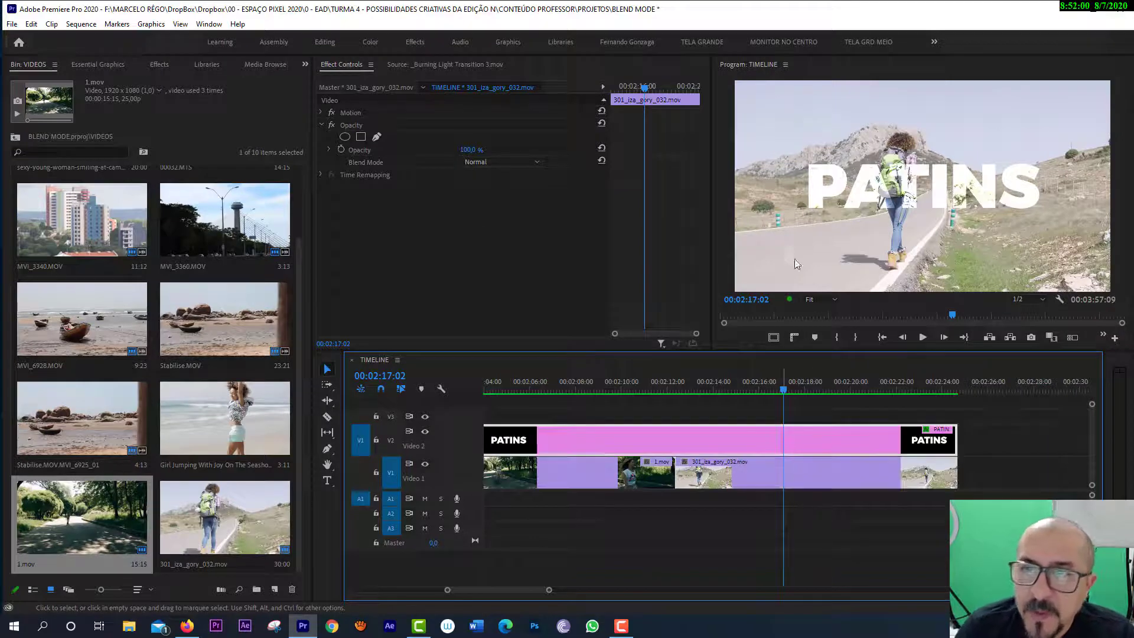
pyautogui.click(756, 472)
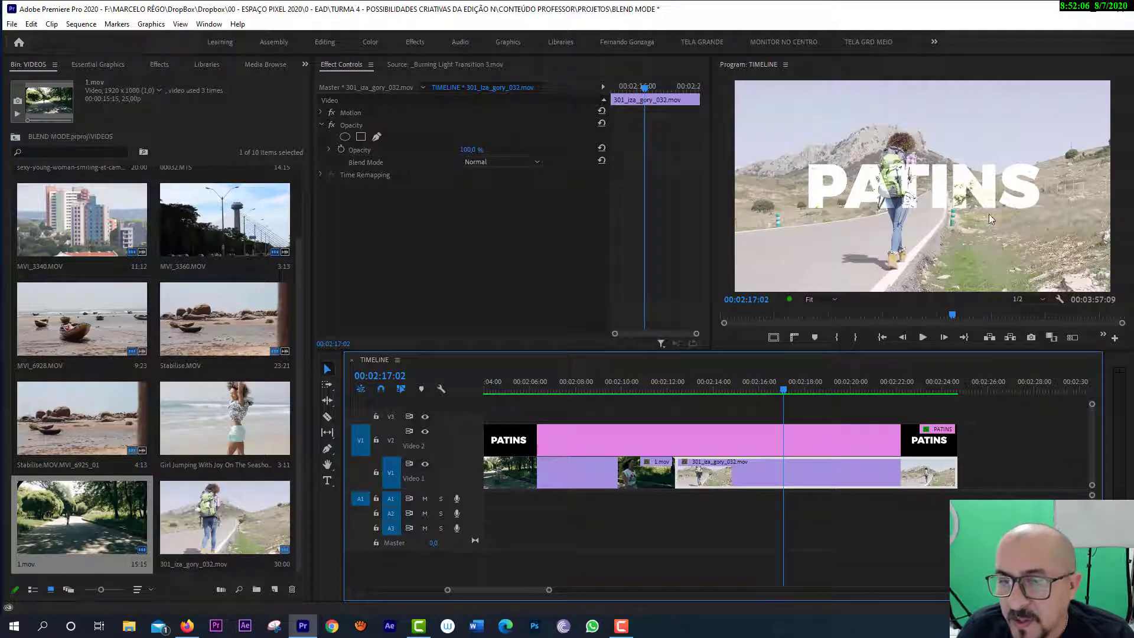
pyautogui.click(762, 443)
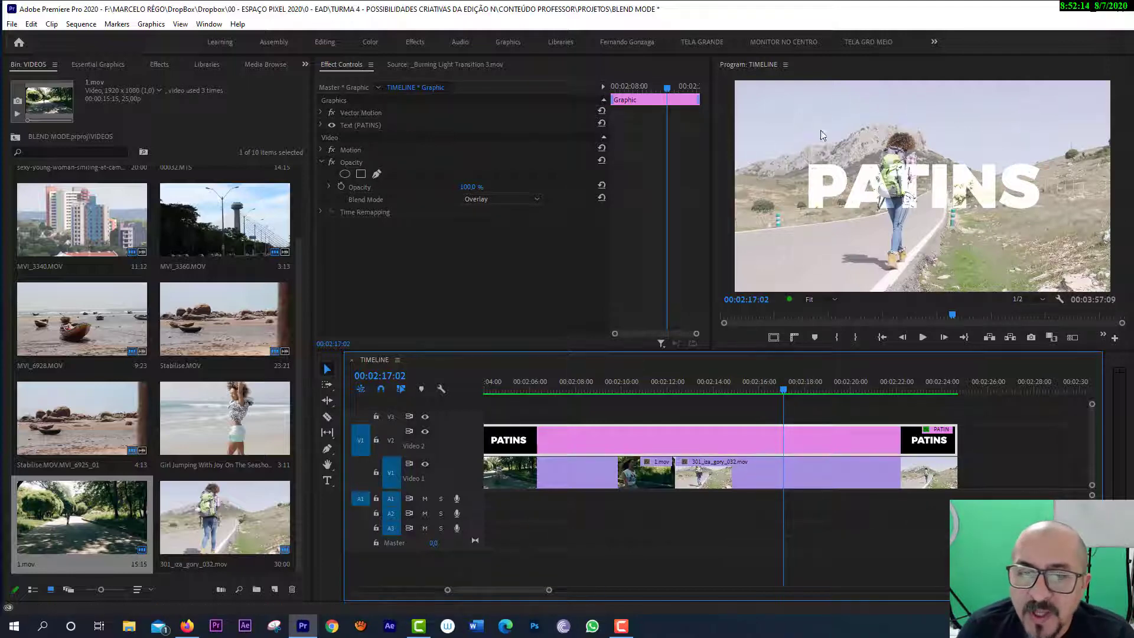
pyautogui.click(749, 473)
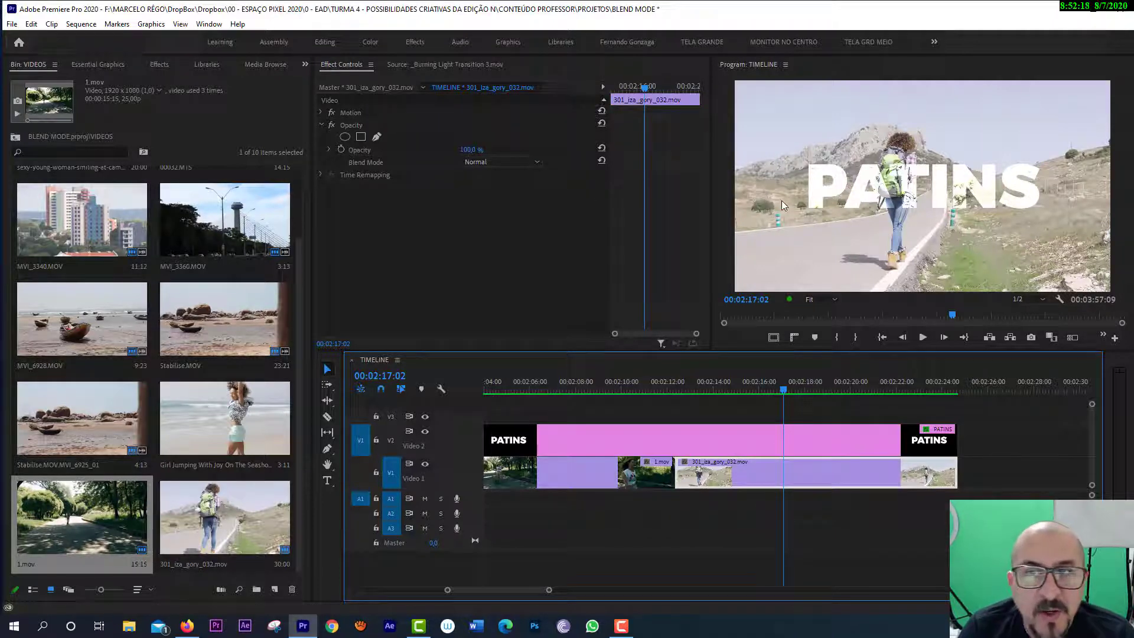
# Apply Levels to 301_iza_gory_032.mov and raise its RGB Black Input Level to 59.
pyautogui.click(158, 64)
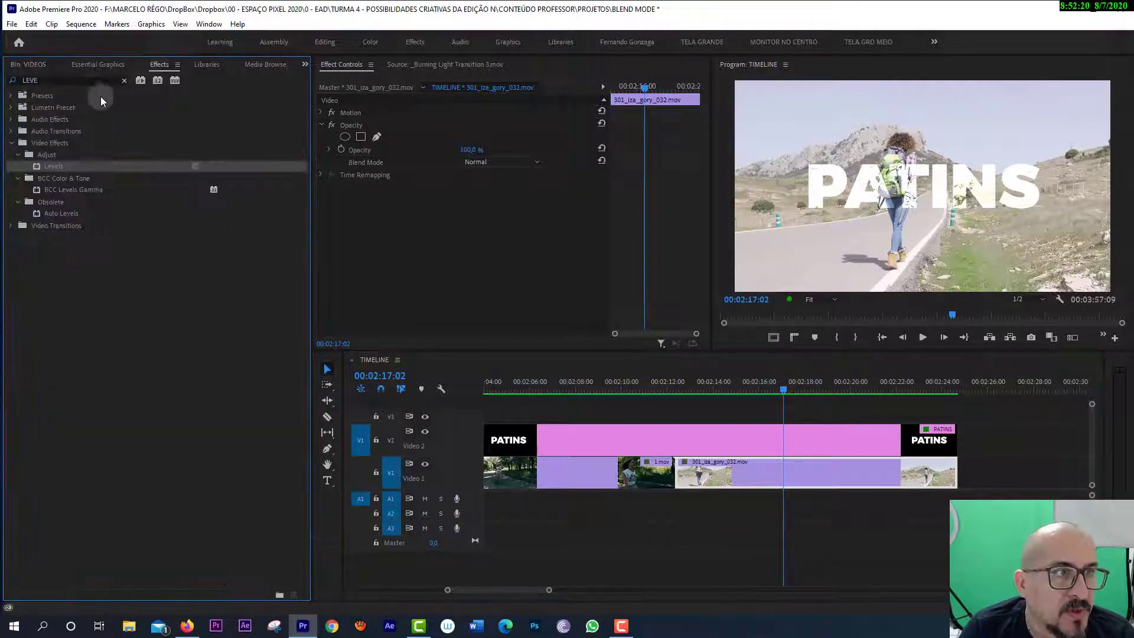
pyautogui.moveTo(47, 166)
pyautogui.mouseDown()
pyautogui.moveTo(505, 396)
pyautogui.moveTo(777, 475)
pyautogui.mouseUp()
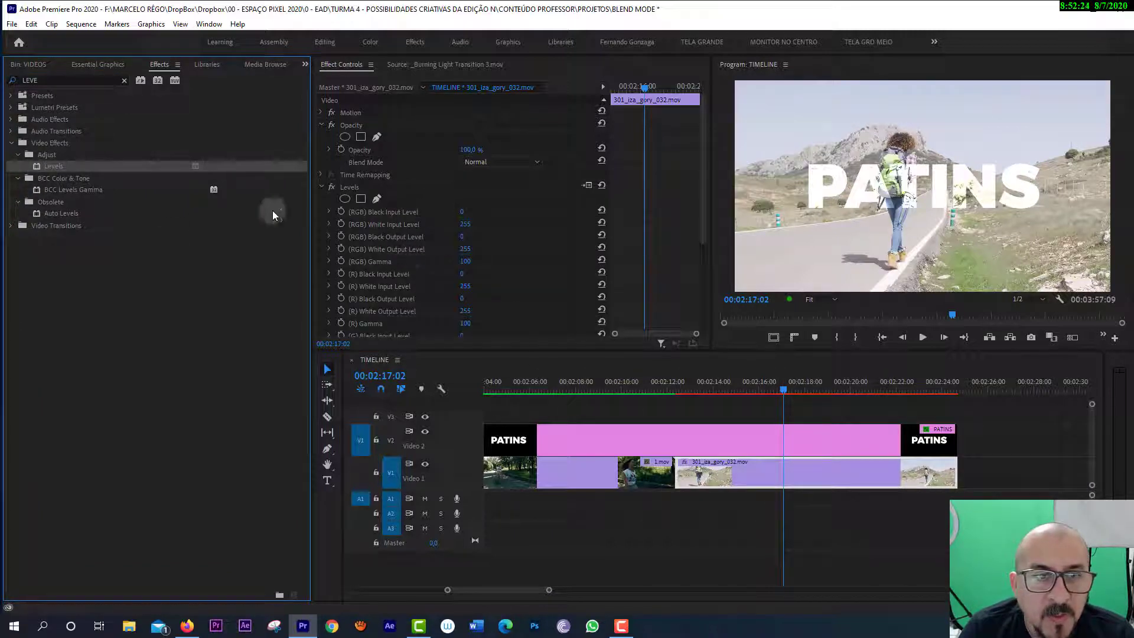
pyautogui.click(329, 211)
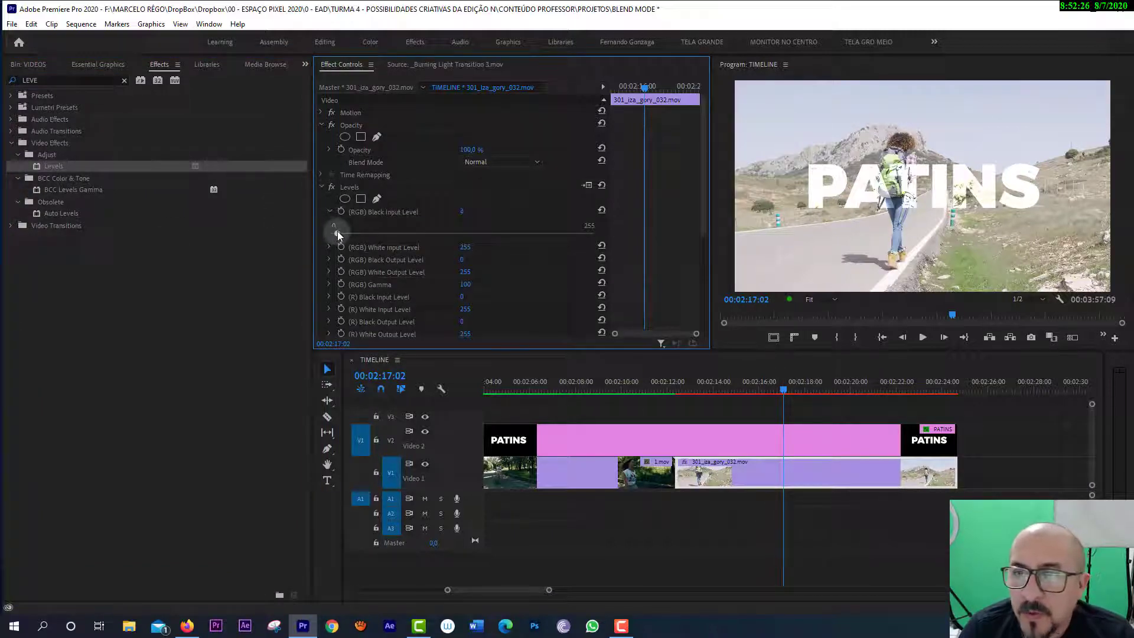
pyautogui.moveTo(337, 234); pyautogui.dragTo(385, 229)
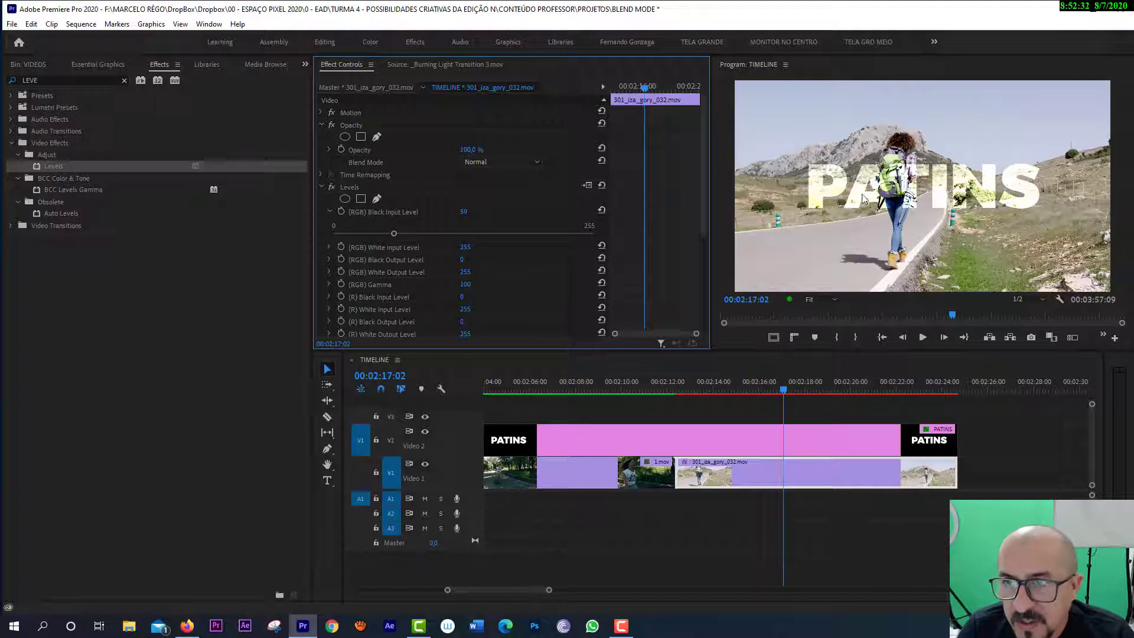
# Replay the PATINS section from 00:02:14:08 and zoom out to the whole sequence.
pyautogui.moveTo(788, 388); pyautogui.dragTo(732, 394)
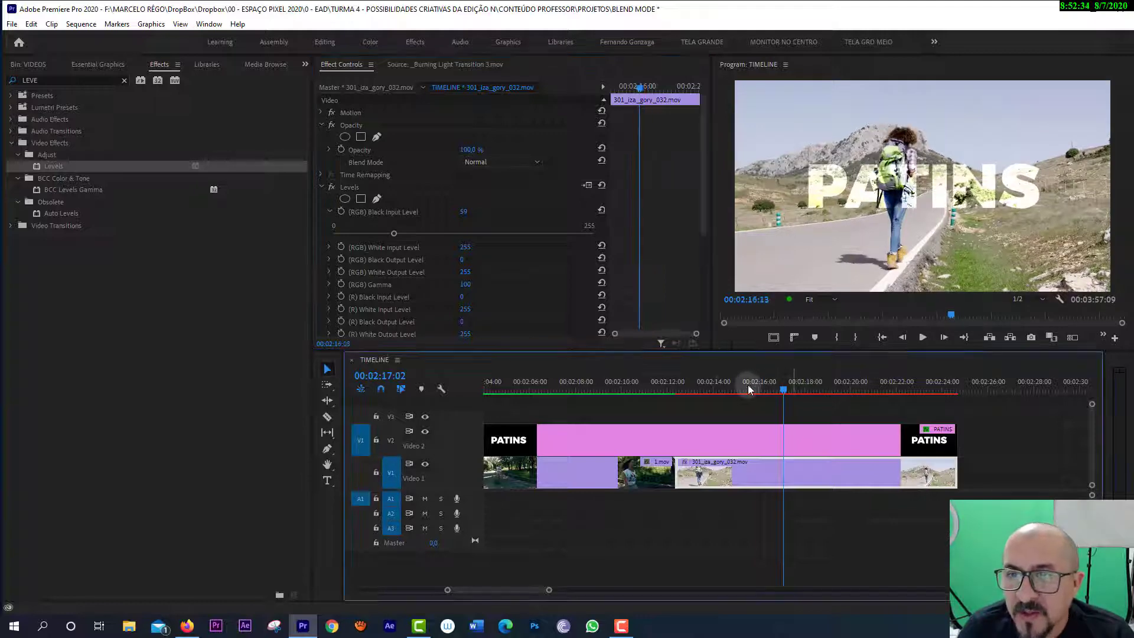
pyautogui.press('space')
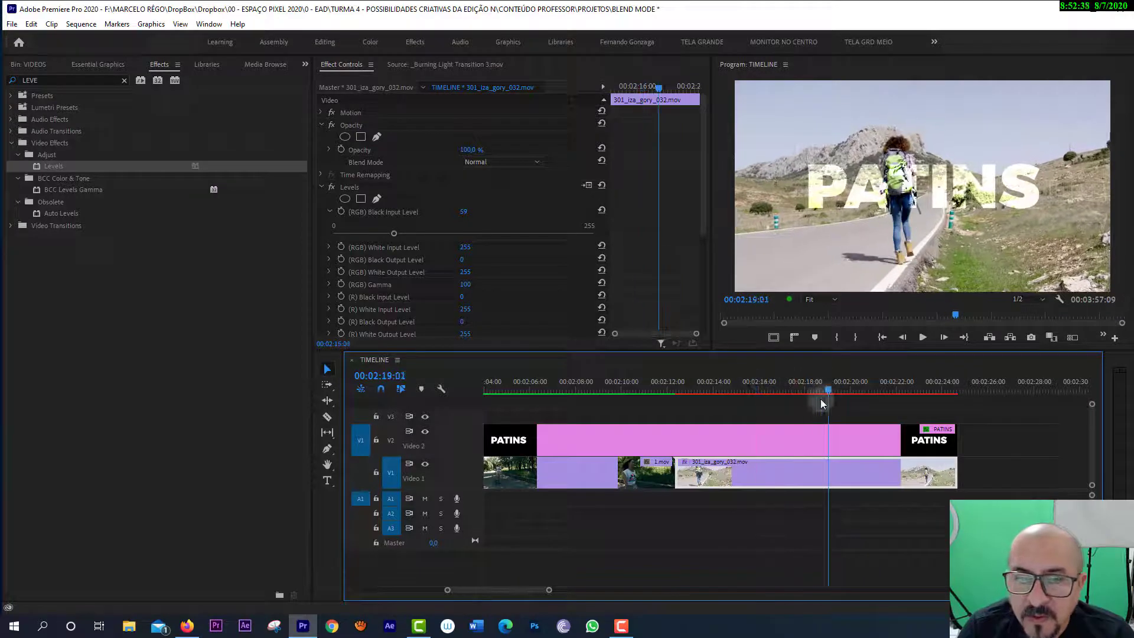
pyautogui.click(784, 451)
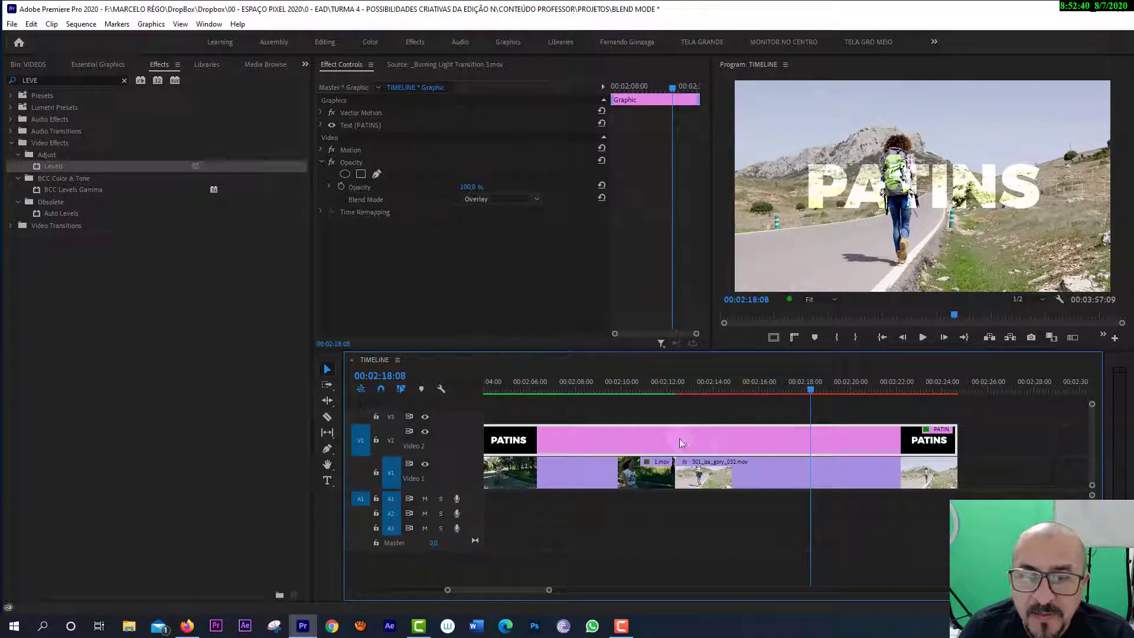
pyautogui.press('-')
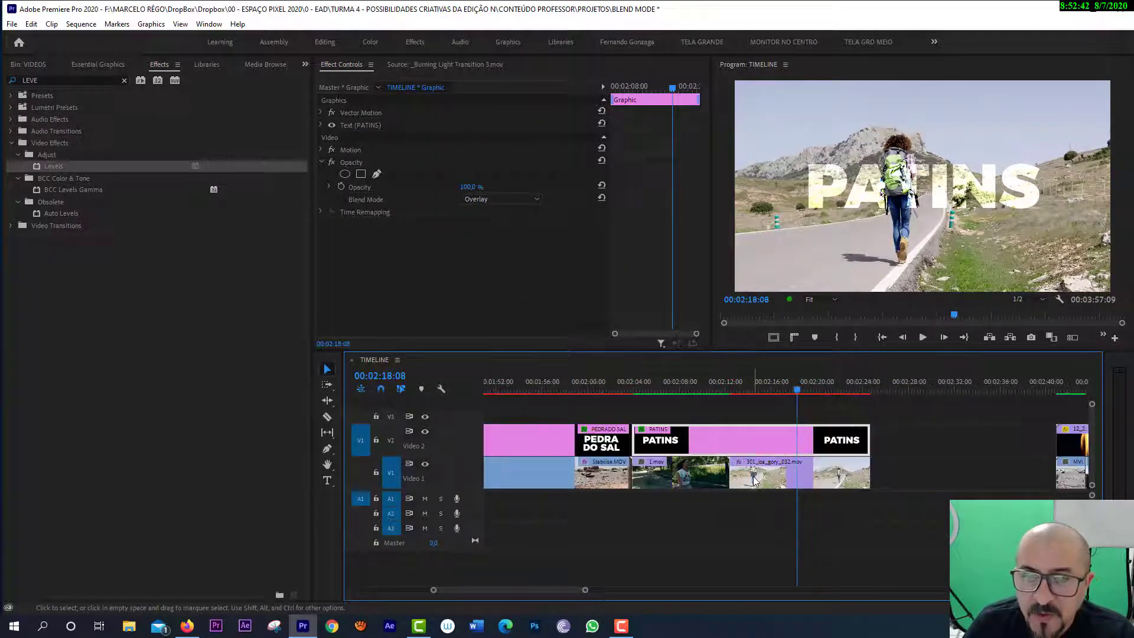
pyautogui.click(754, 480)
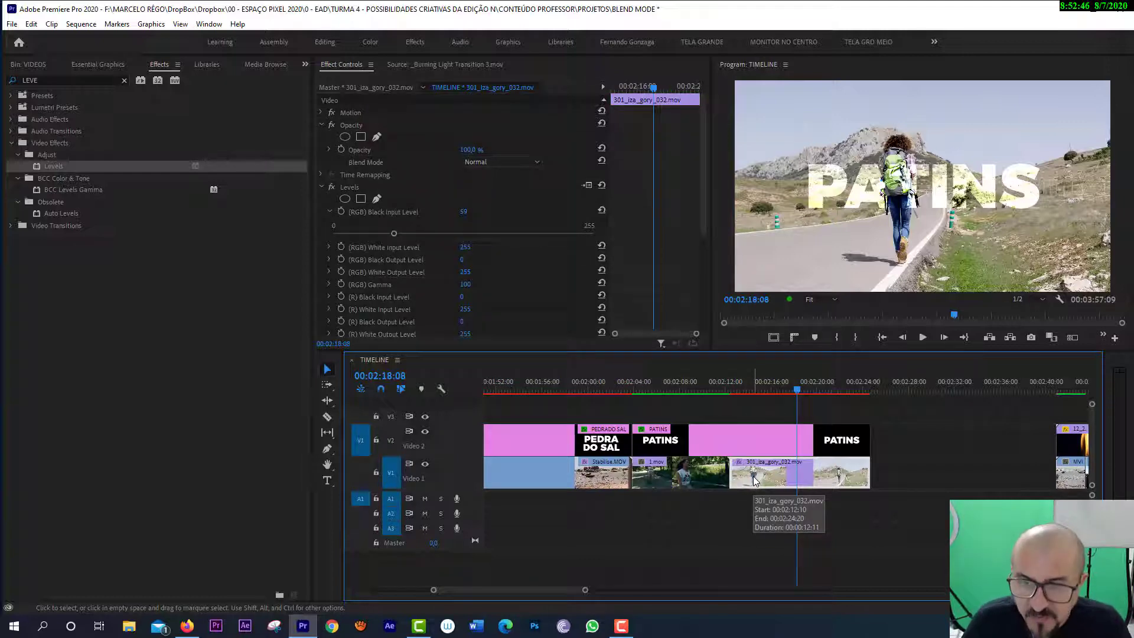
pyautogui.press('-')
pyautogui.press('-')
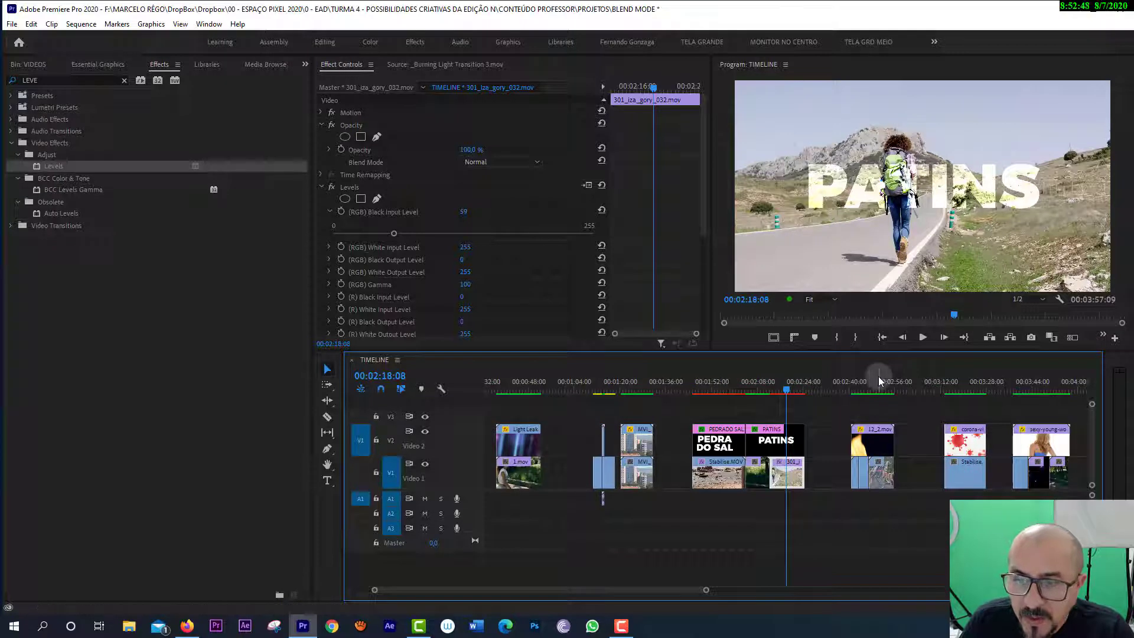
# Move to the fire clip 12_2.mov over the bridge and show its effect settings.
pyautogui.click(879, 382)
pyautogui.doubleClick(871, 448)
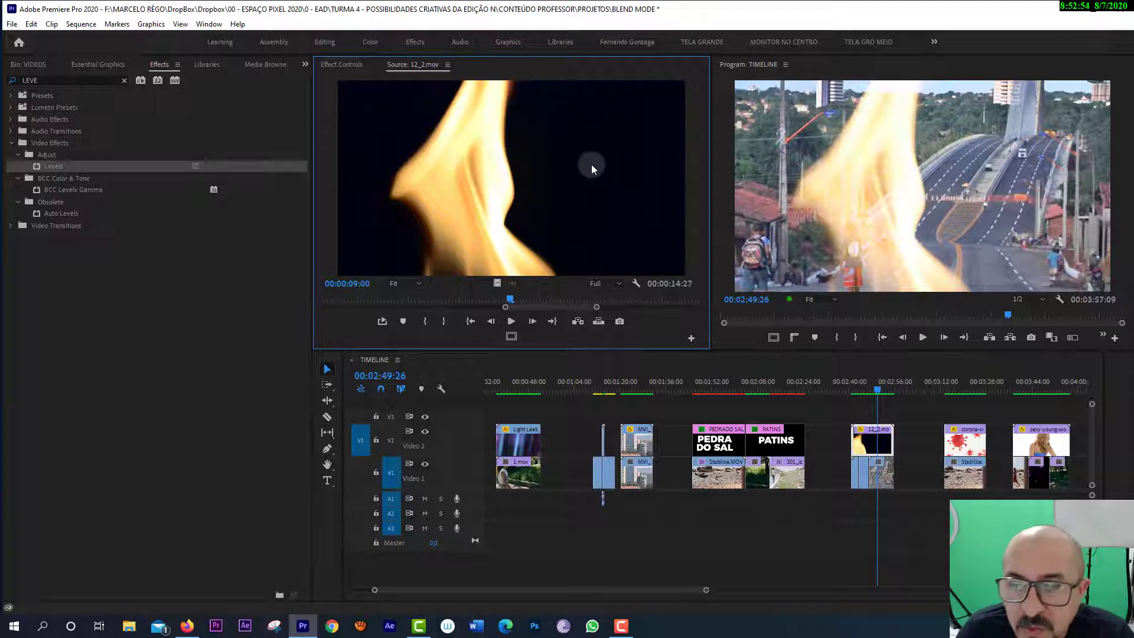
pyautogui.click(875, 390)
pyautogui.press('=')
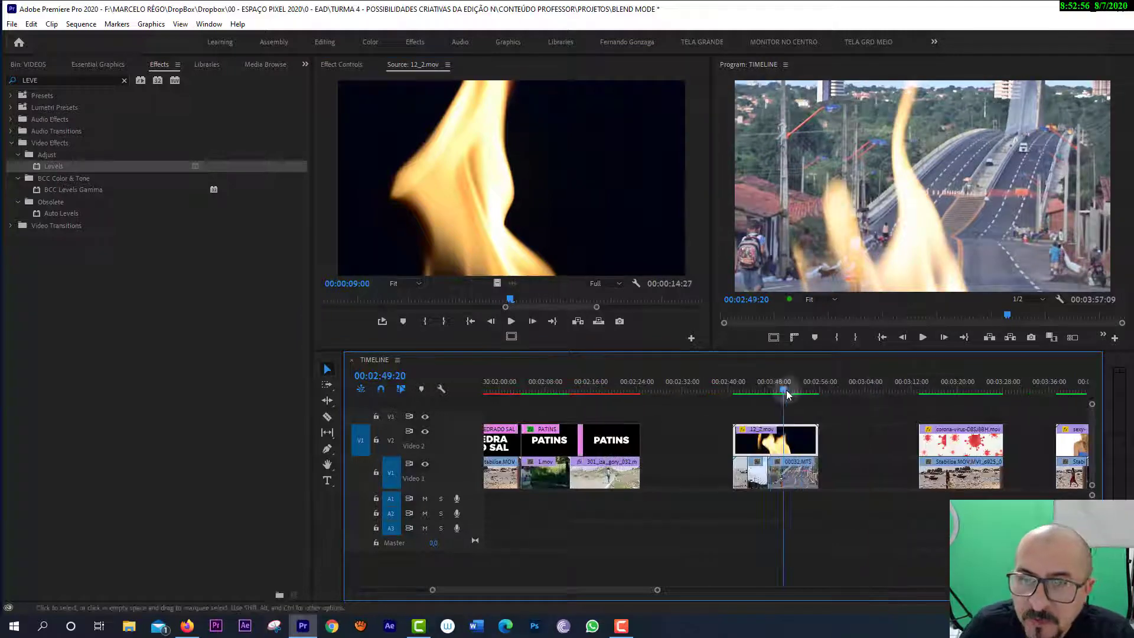
pyautogui.press('Right')
pyautogui.press('Right')
pyautogui.press('Right')
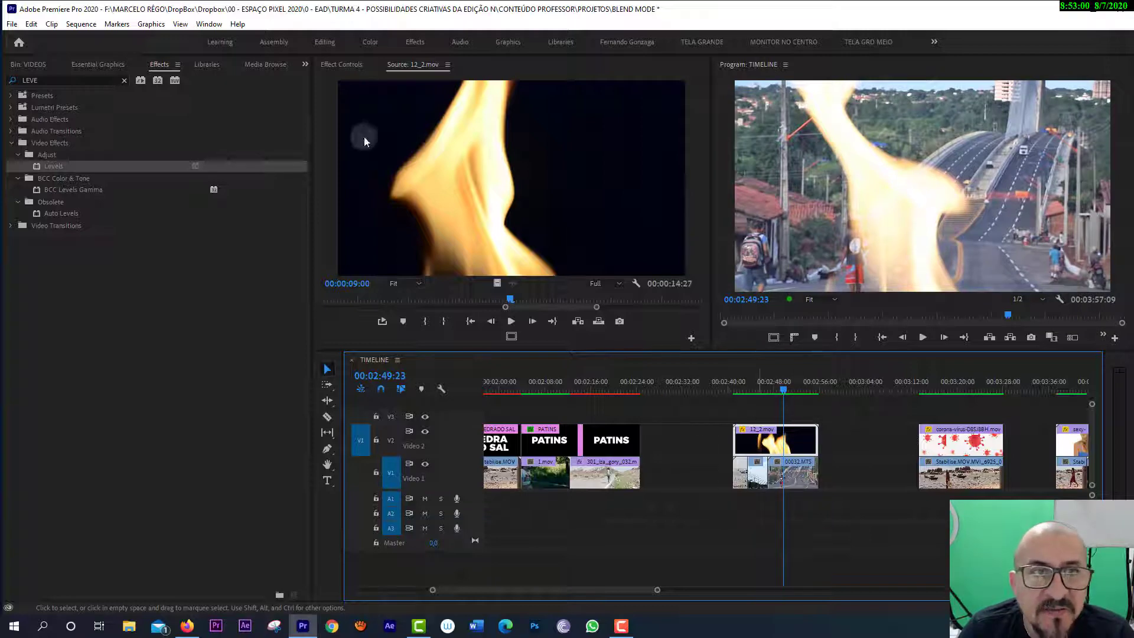
pyautogui.click(342, 65)
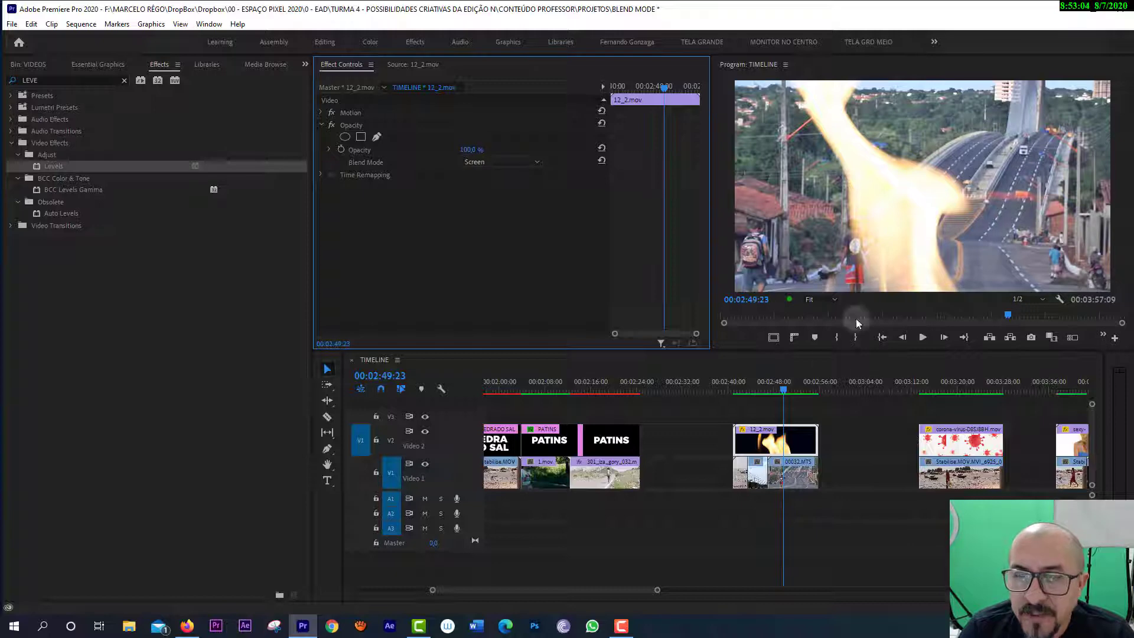
# Scrub from the boats shot to the city shot, checking the fire and 00032.MTS blend modes.
pyautogui.moveTo(776, 383); pyautogui.dragTo(736, 390)
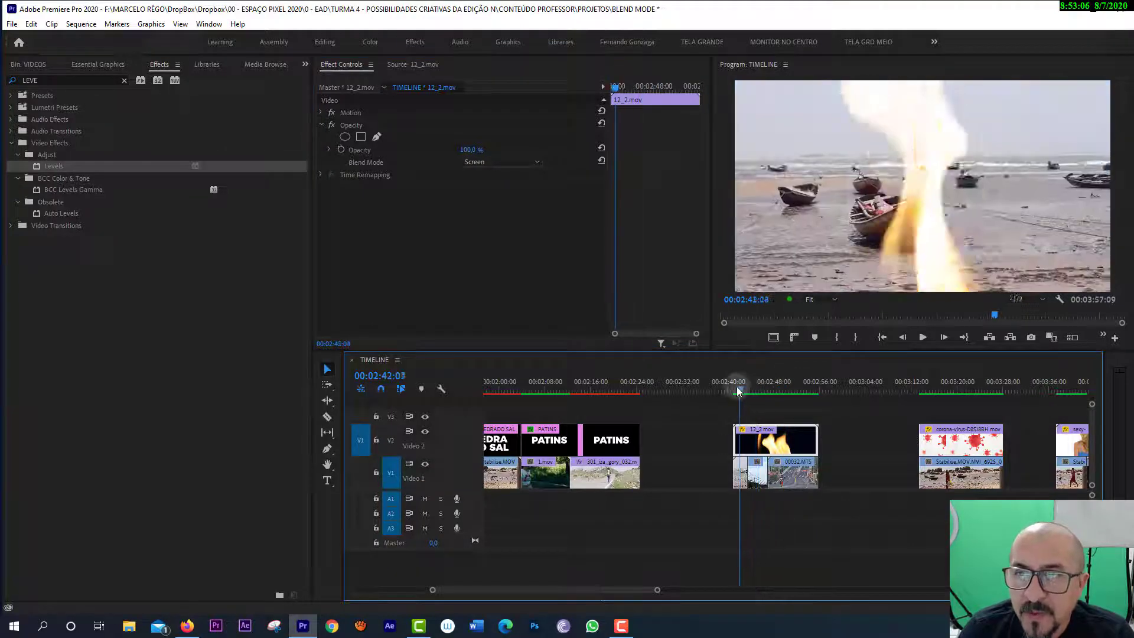
pyautogui.press('=')
pyautogui.press('=')
pyautogui.moveTo(750, 382)
pyautogui.mouseDown()
pyautogui.moveTo(964, 401)
pyautogui.moveTo(982, 382)
pyautogui.mouseUp()
pyautogui.click(510, 161)
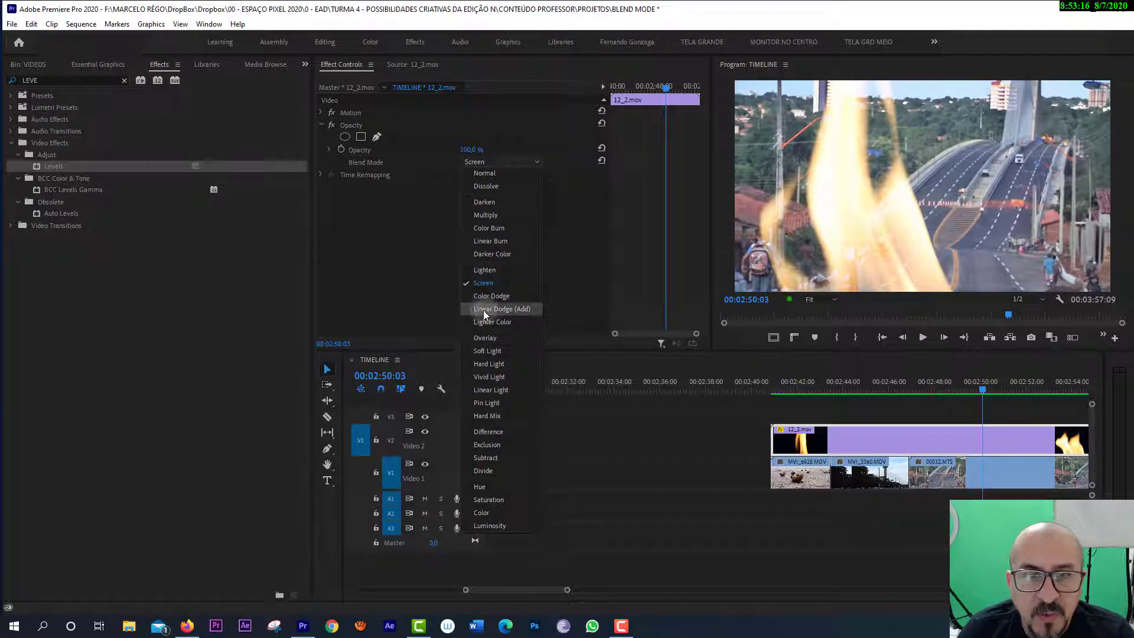
pyautogui.click(480, 228)
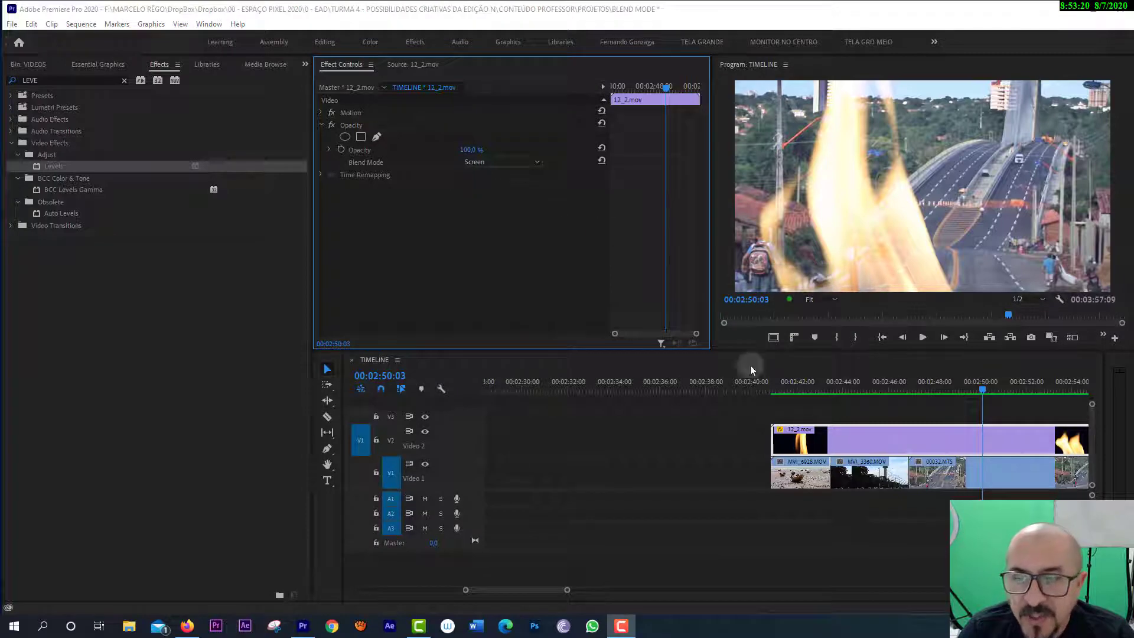
pyautogui.click(941, 480)
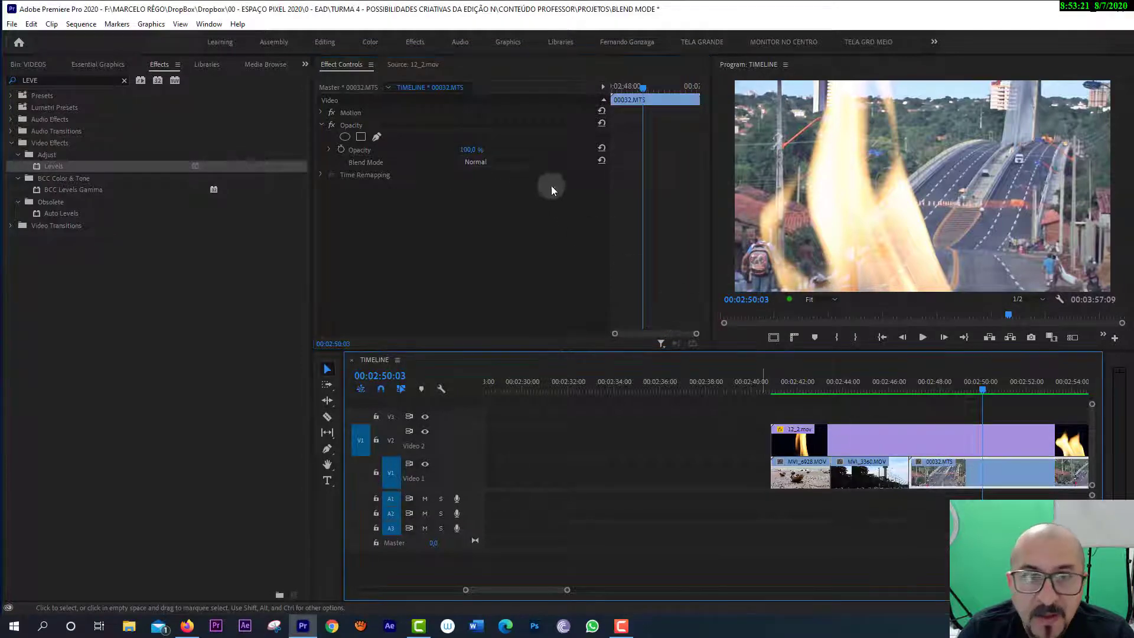
pyautogui.click(498, 162)
# Switch the fire clip 12_2.mov's blend mode to Darken.
pyautogui.click(900, 436)
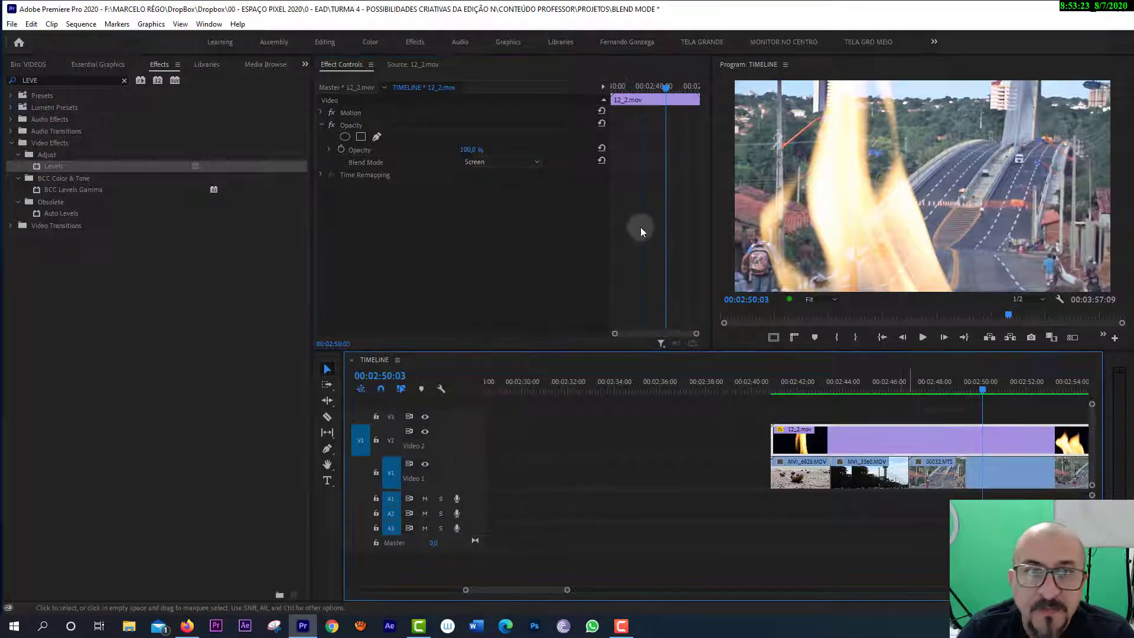
pyautogui.click(530, 160)
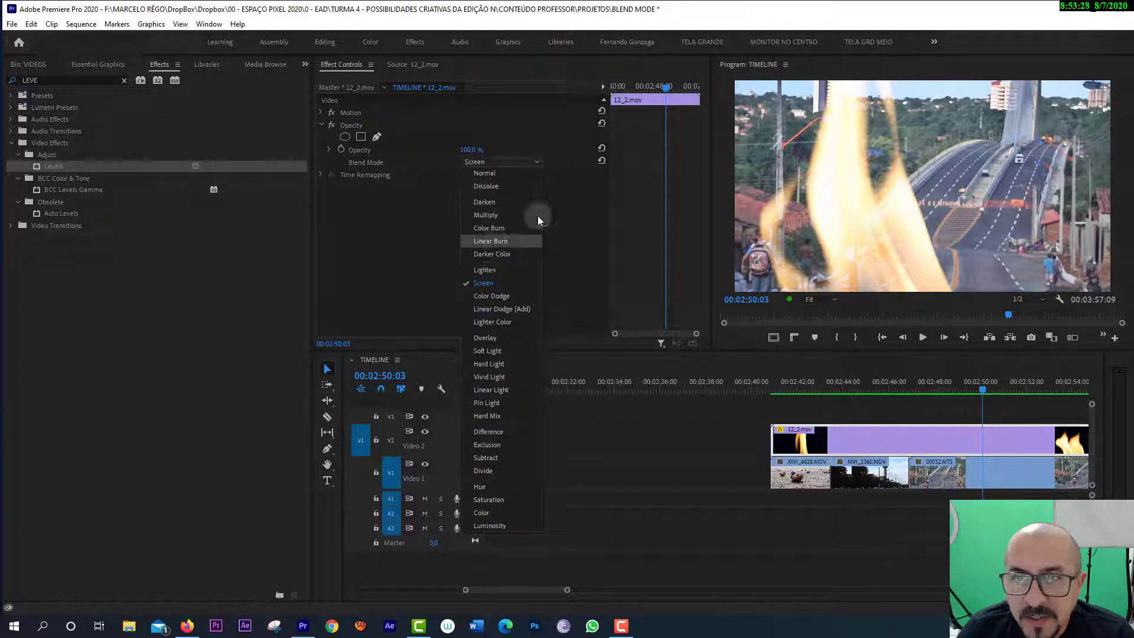
pyautogui.click(484, 202)
pyautogui.click(979, 382)
# Preview the Darken fire blend on earlier frames, then zoom out to the virus clips.
pyautogui.moveTo(978, 385); pyautogui.dragTo(962, 384)
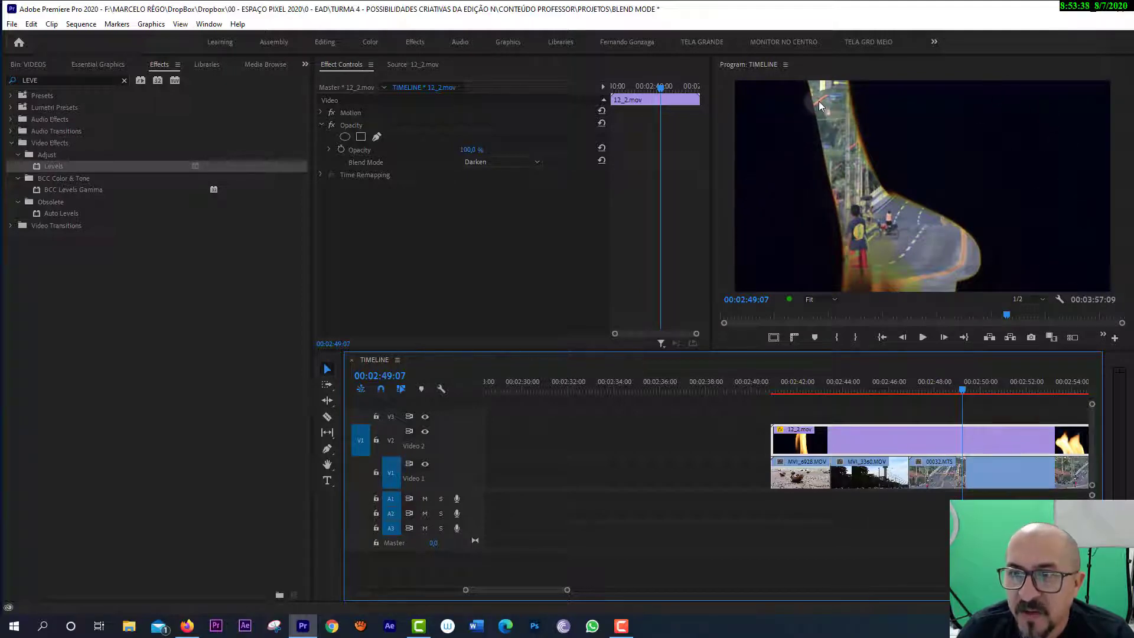
pyautogui.moveTo(962, 388); pyautogui.dragTo(884, 394)
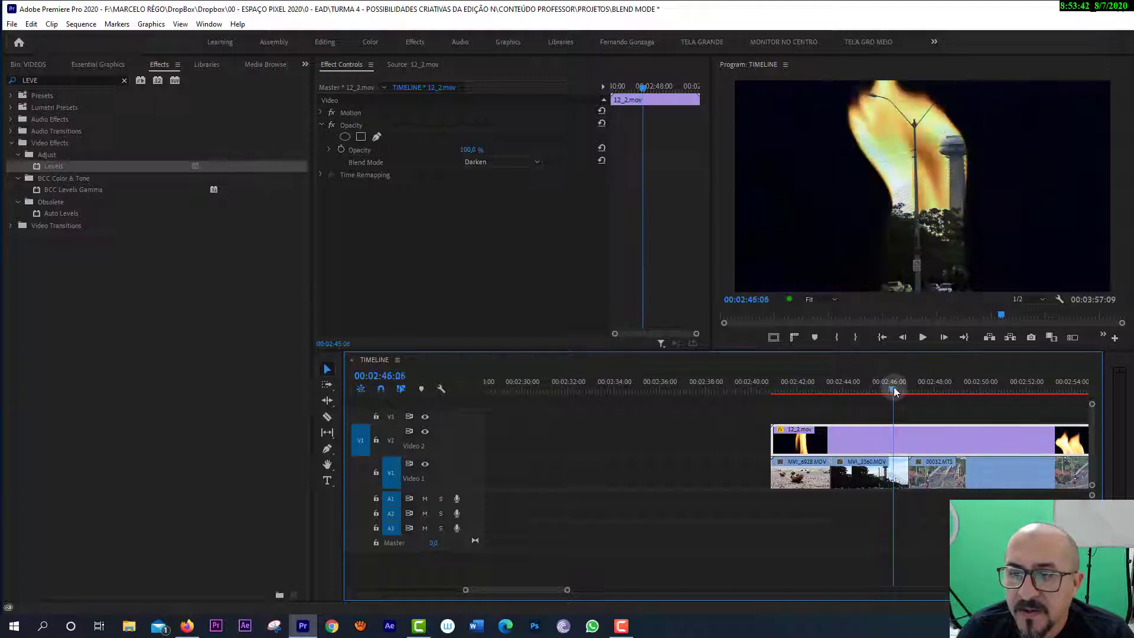
pyautogui.moveTo(885, 394); pyautogui.dragTo(797, 396)
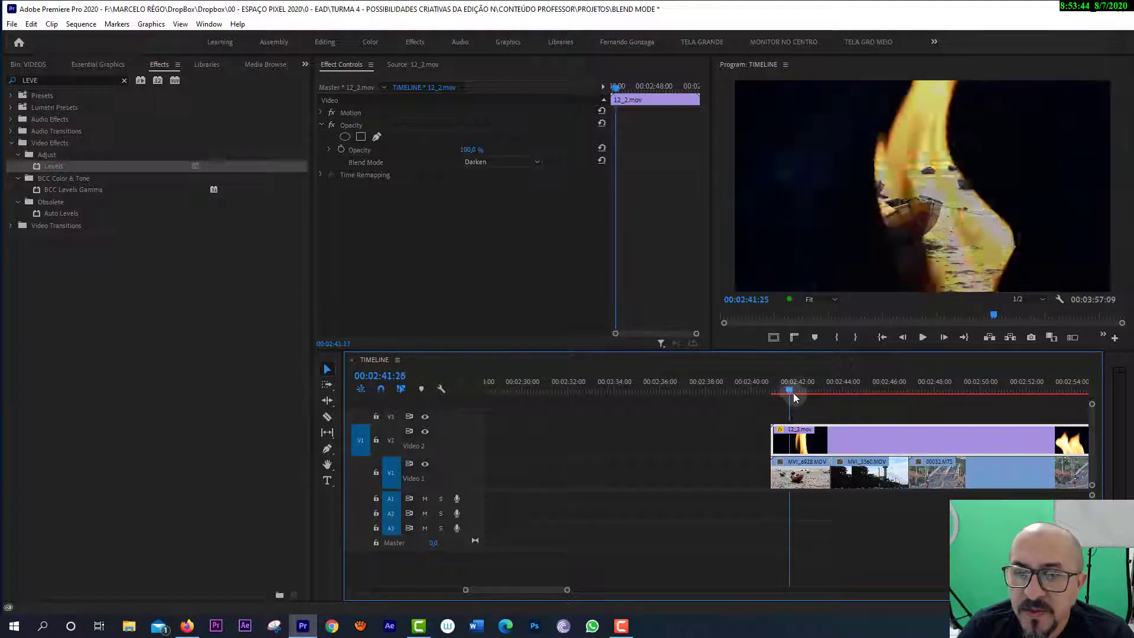
pyautogui.press('-')
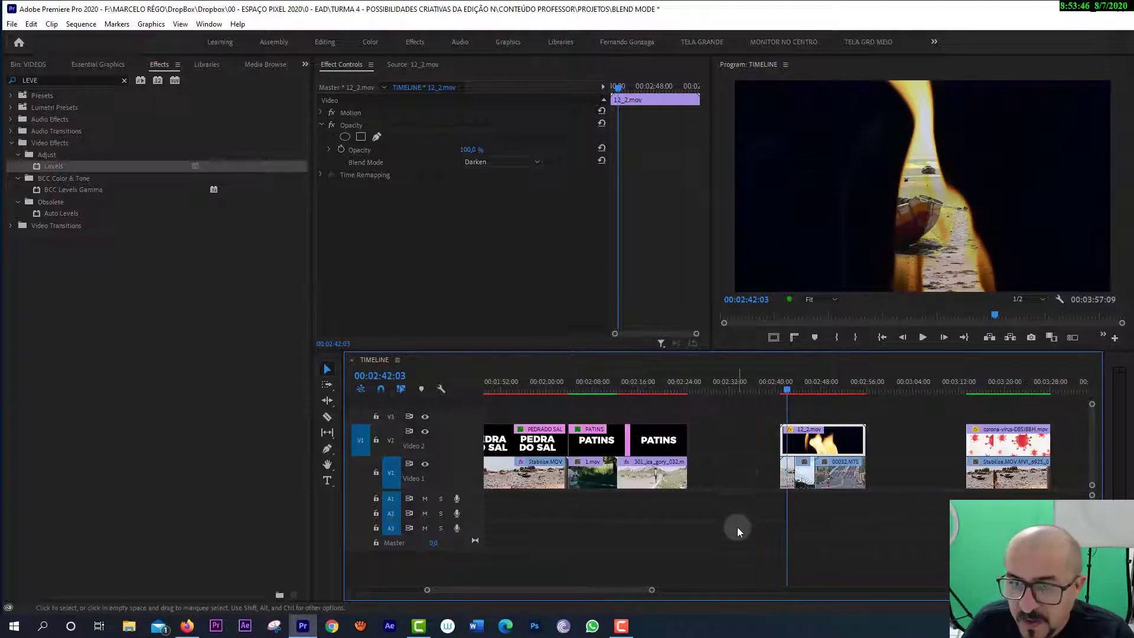
pyautogui.press('-')
pyautogui.click(900, 392)
# Zoom in on the virus clips, preview the virus clip, and show its effect settings.
pyautogui.press('=')
pyautogui.press('=')
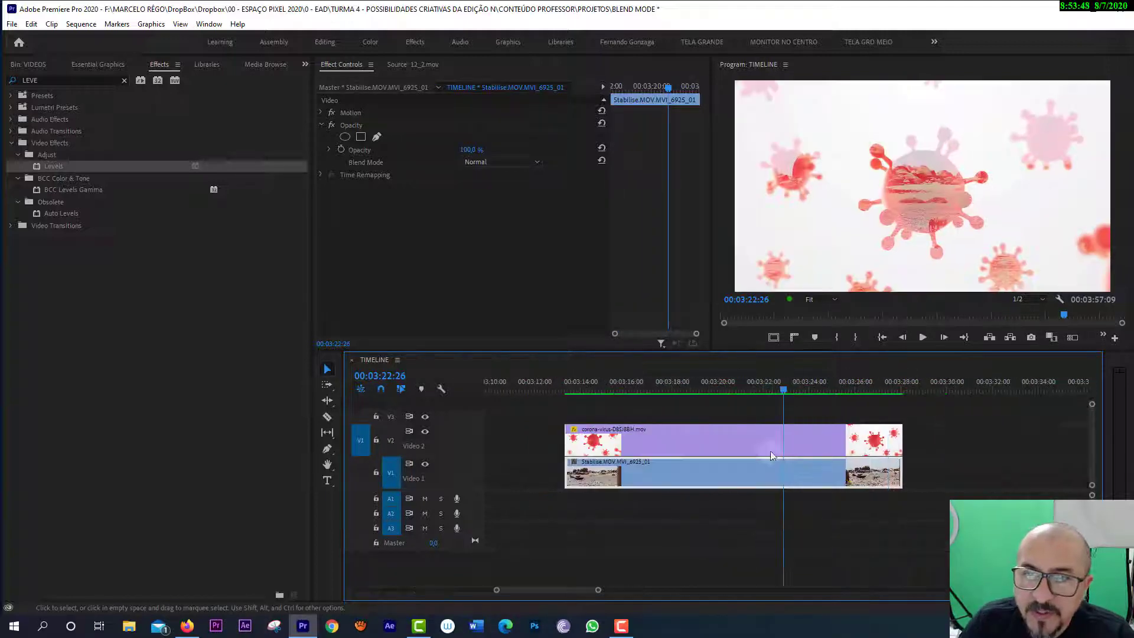
pyautogui.click(747, 439)
pyautogui.moveTo(719, 384); pyautogui.dragTo(683, 385)
pyautogui.doubleClick(670, 442)
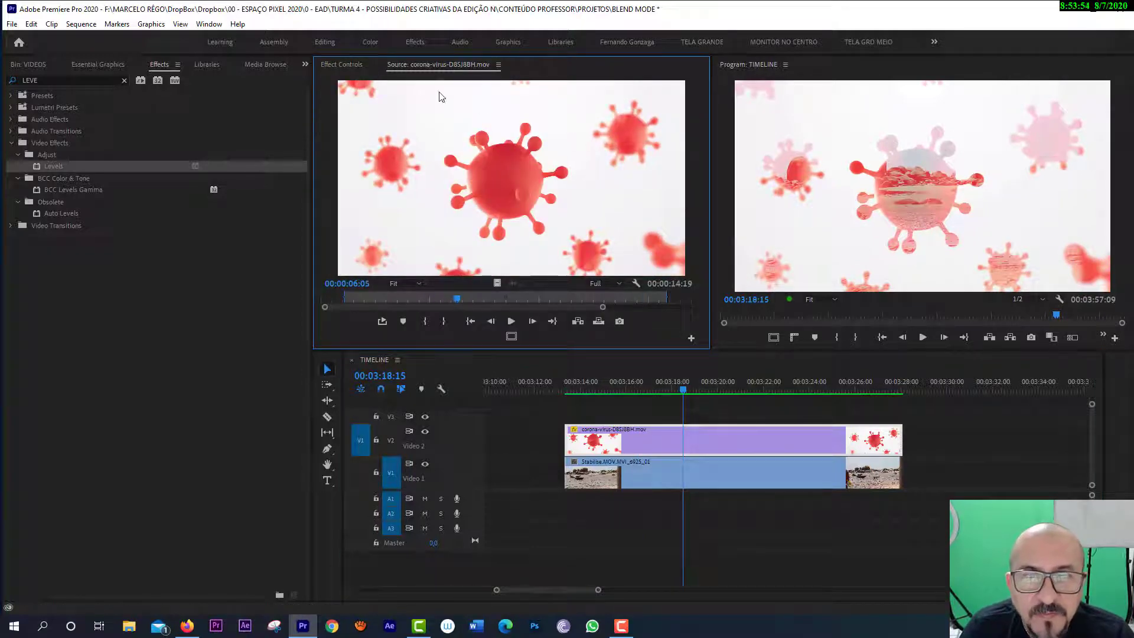
pyautogui.click(660, 439)
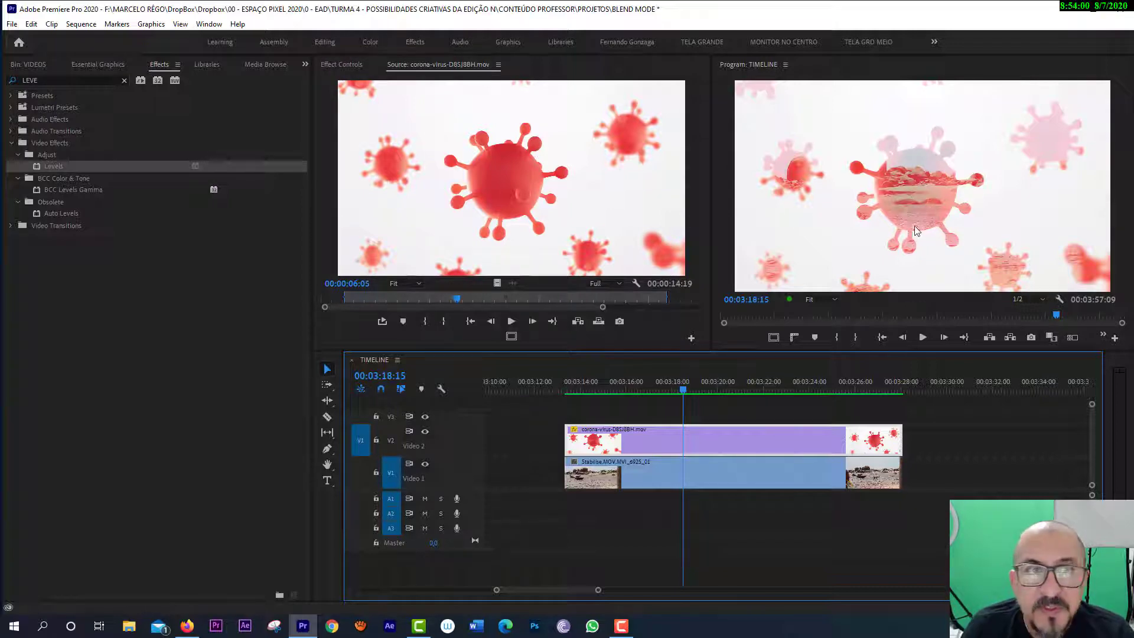
pyautogui.click(330, 65)
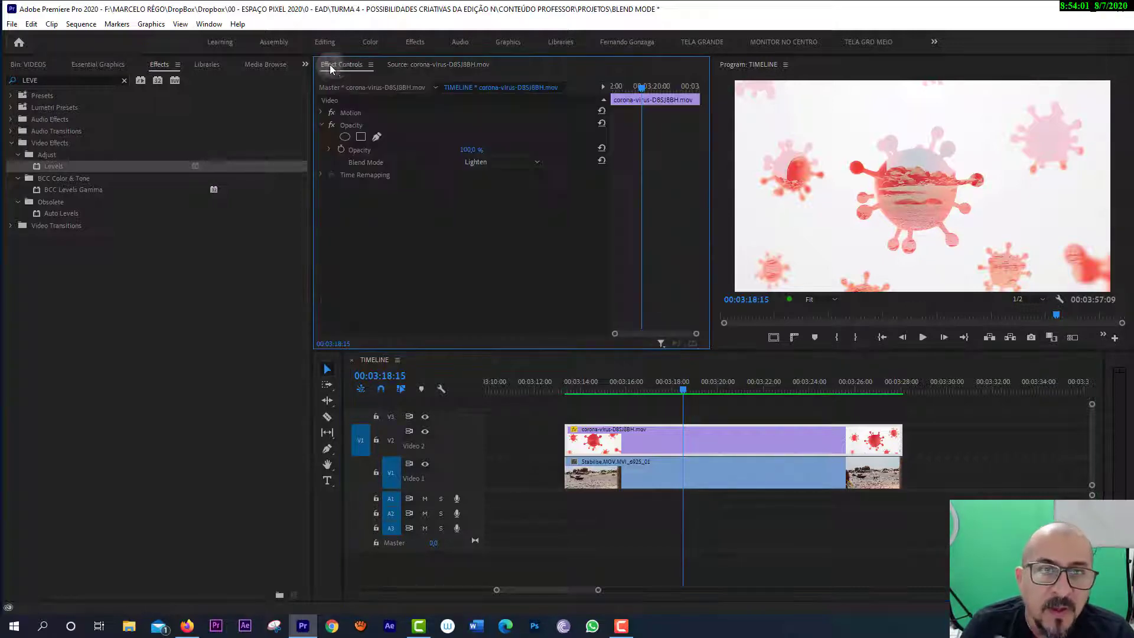
# Try Darken as the virus overlay's blend mode and preview it over the beach.
pyautogui.click(478, 163)
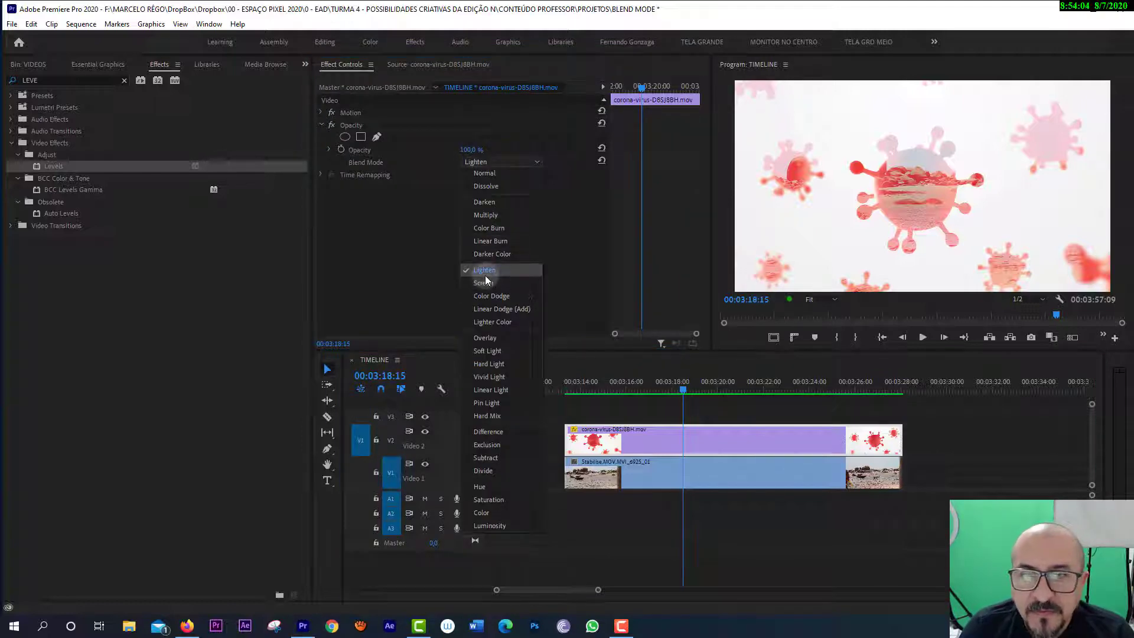
pyautogui.click(491, 205)
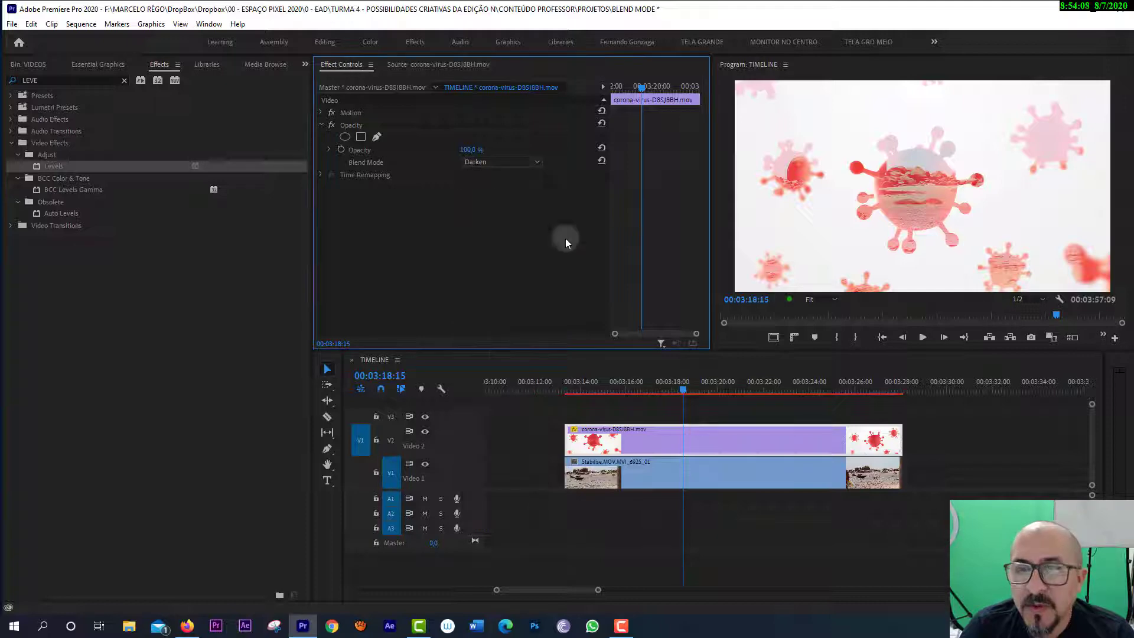
pyautogui.click(720, 387)
pyautogui.moveTo(722, 387); pyautogui.dragTo(689, 396)
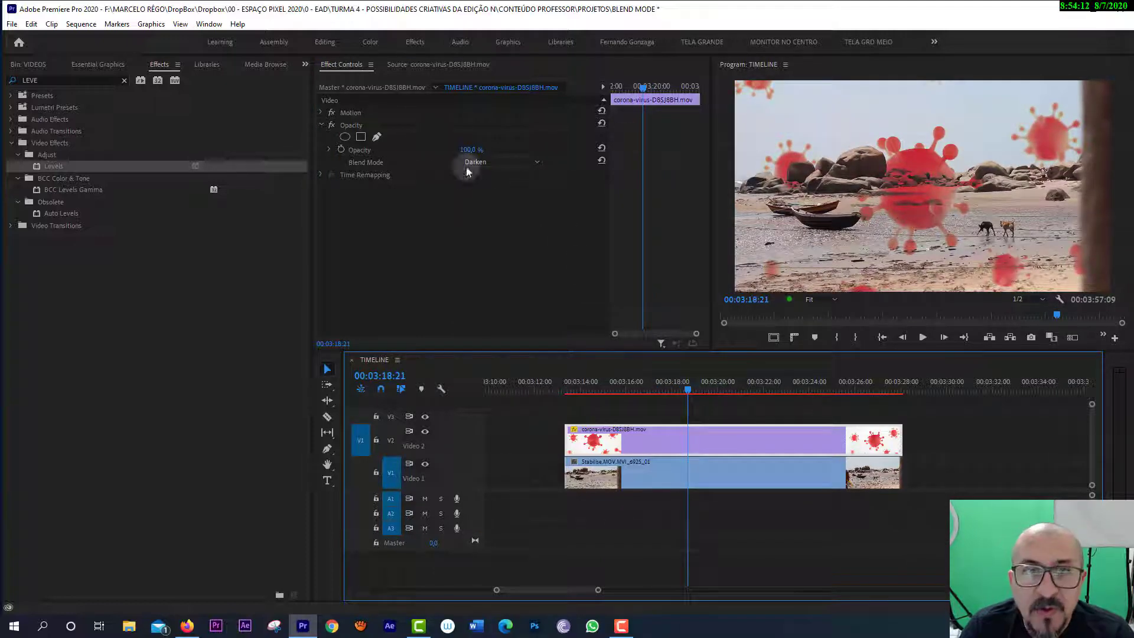
# Switch the virus overlay to Multiply and preview it over the beach.
pyautogui.click(483, 162)
pyautogui.click(490, 203)
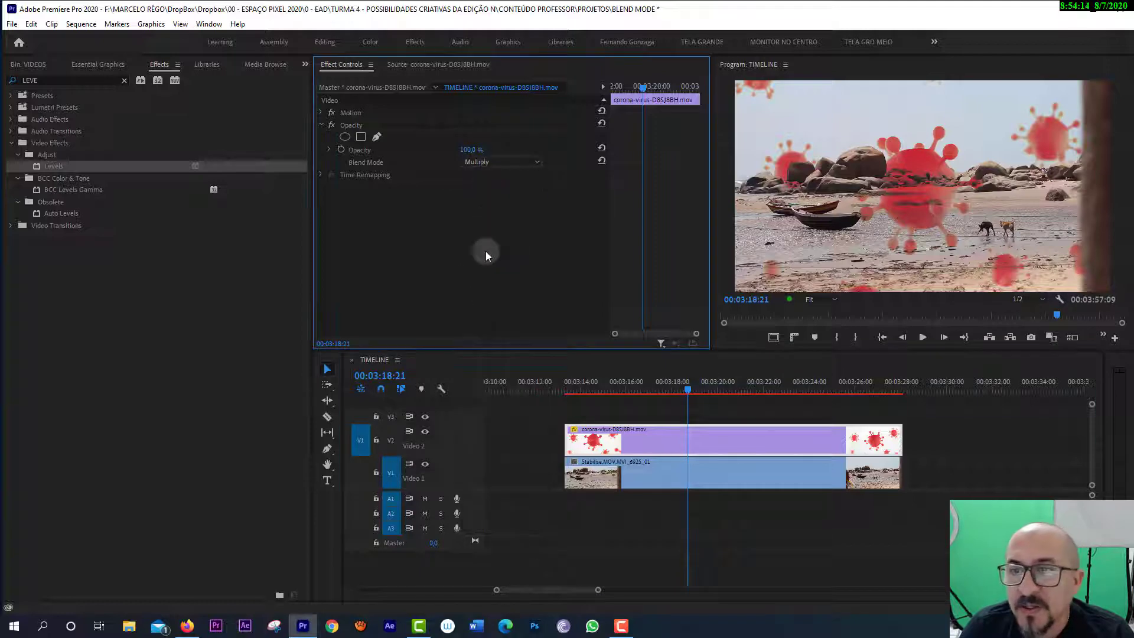
pyautogui.moveTo(670, 383)
pyautogui.mouseDown()
pyautogui.moveTo(716, 400)
pyautogui.moveTo(692, 390)
pyautogui.mouseUp()
pyautogui.click(703, 388)
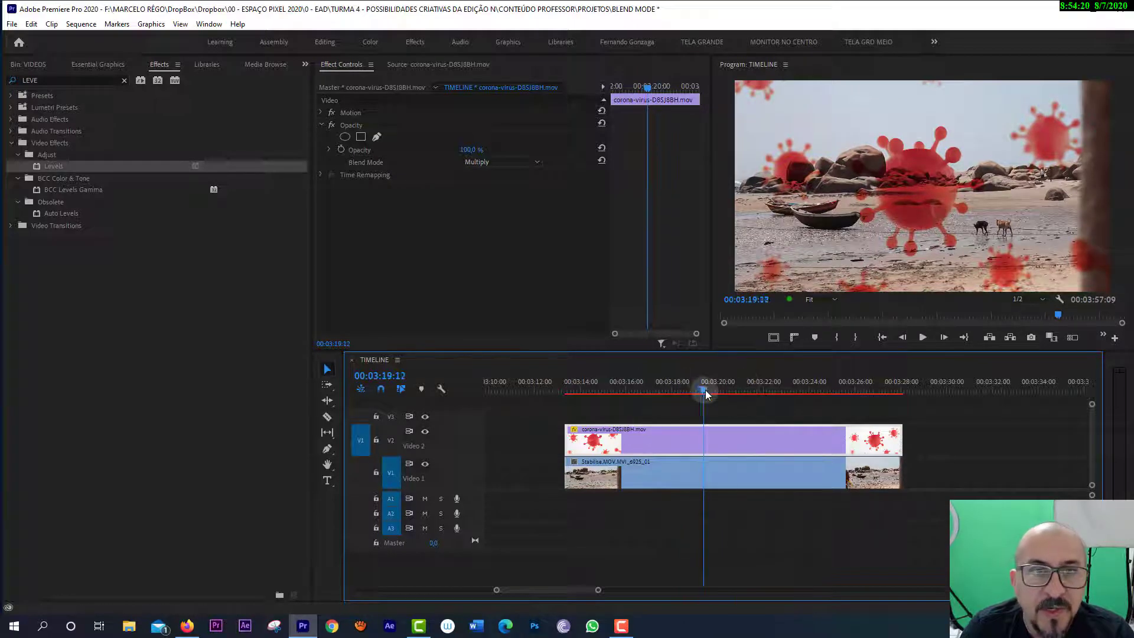
# Set the virus overlay's blend mode to Screen and zoom the timeline out.
pyautogui.click(500, 162)
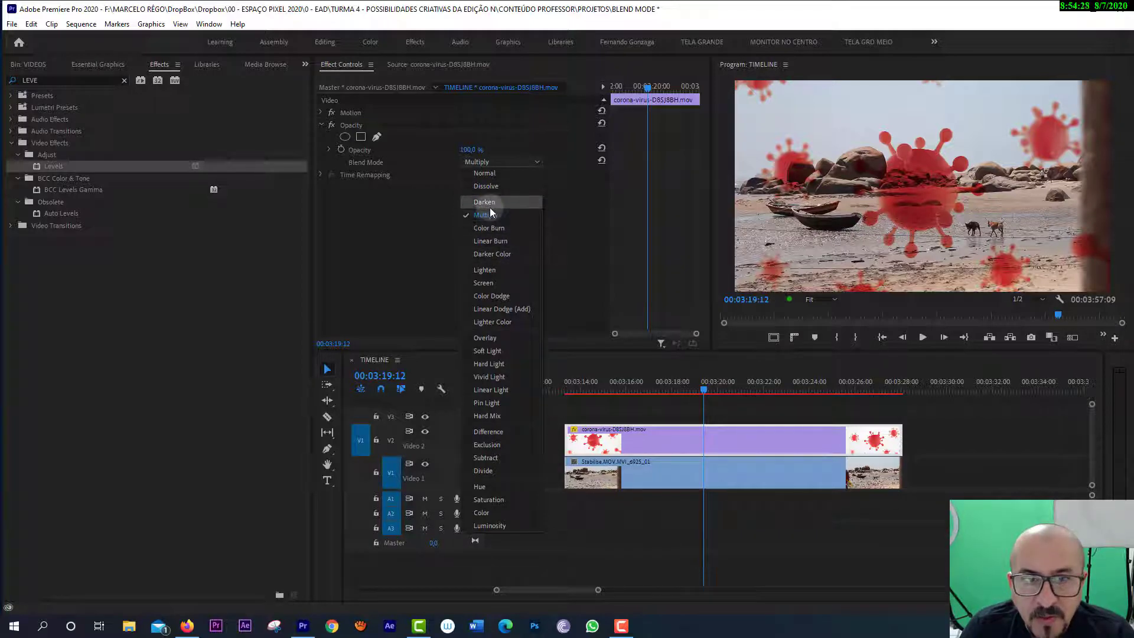
pyautogui.click(487, 283)
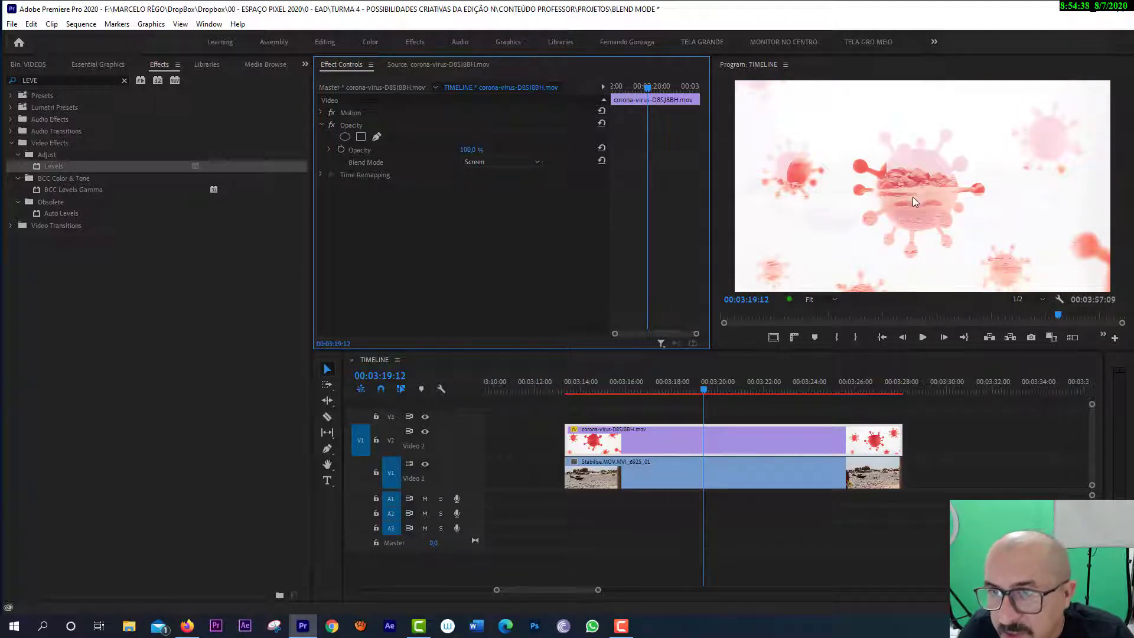
pyautogui.click(706, 390)
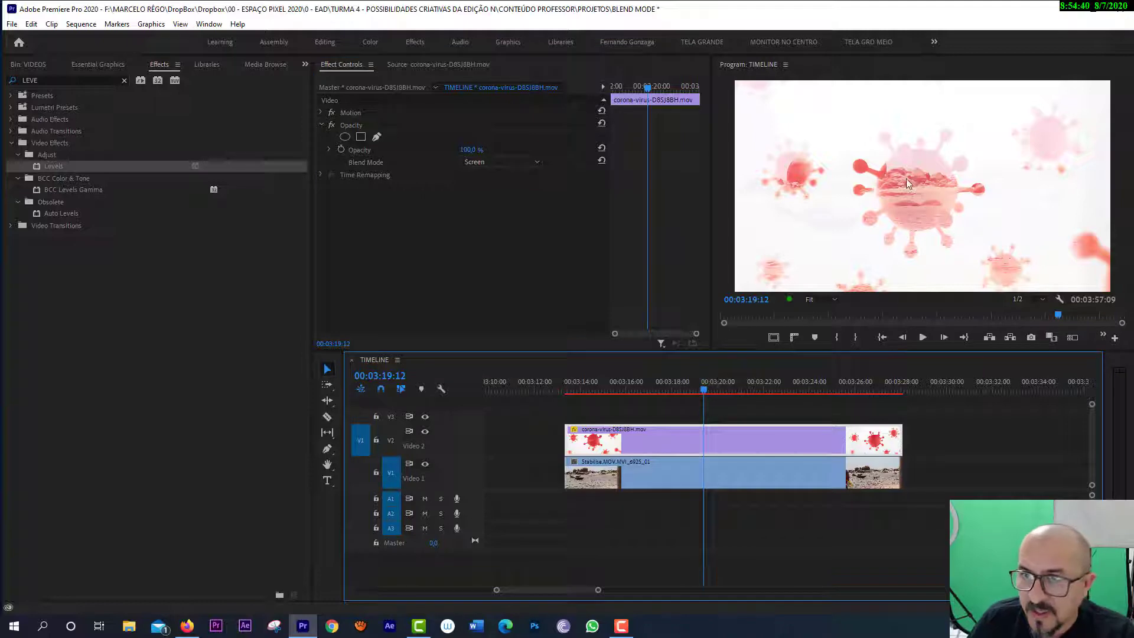
pyautogui.click(700, 381)
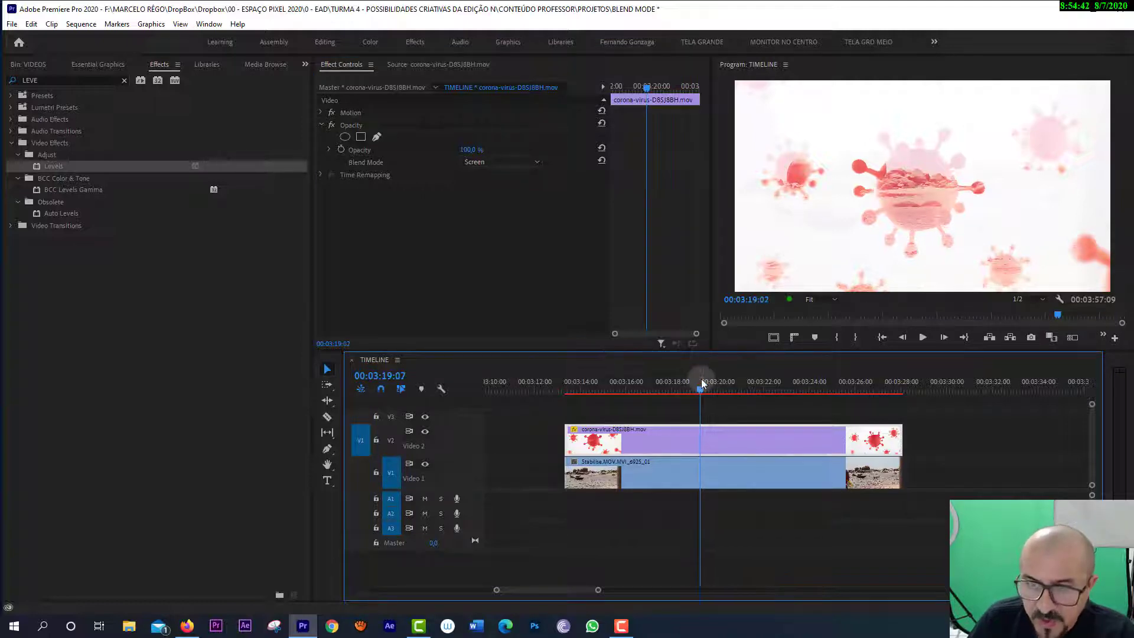
pyautogui.press('-')
pyautogui.click(978, 382)
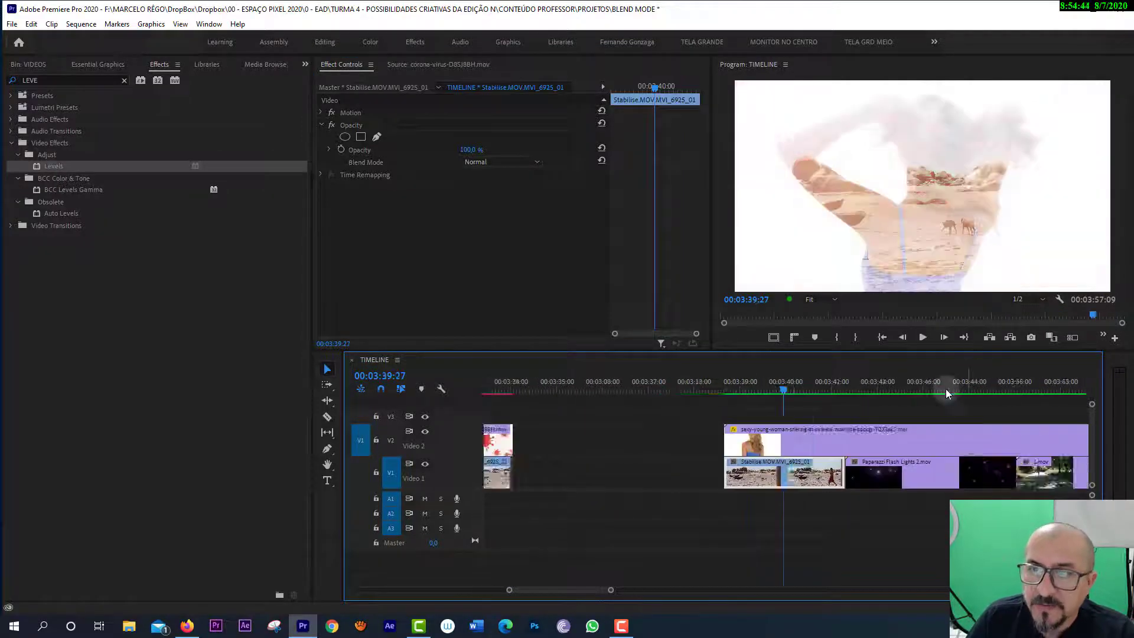
pyautogui.press('=')
pyautogui.press('=')
pyautogui.moveTo(789, 380); pyautogui.dragTo(746, 385)
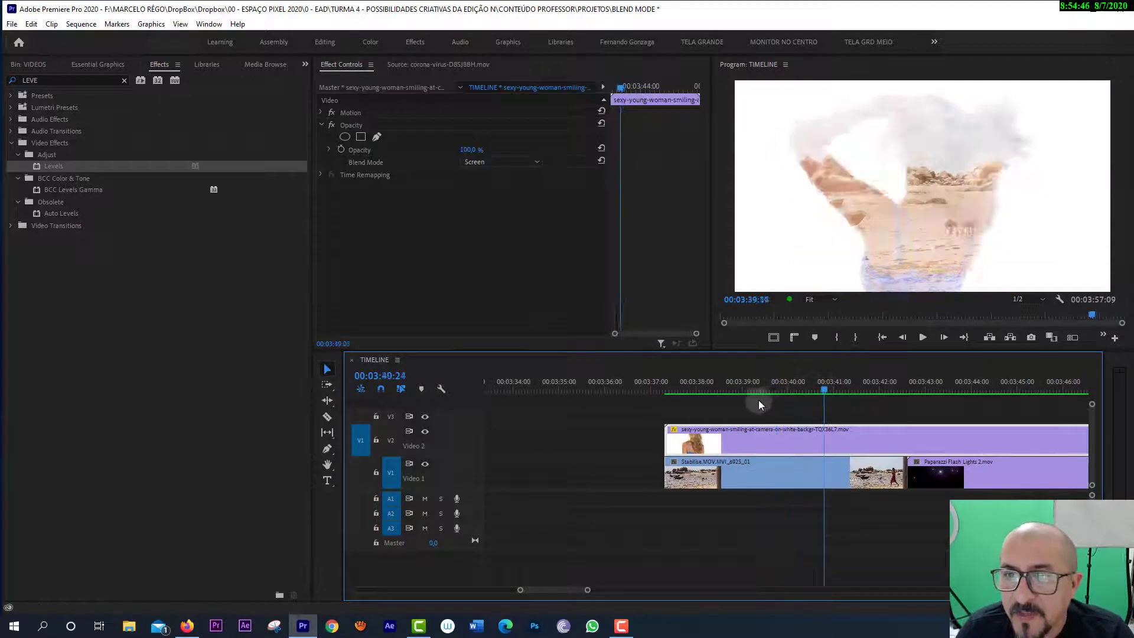
pyautogui.doubleClick(718, 445)
pyautogui.click(464, 298)
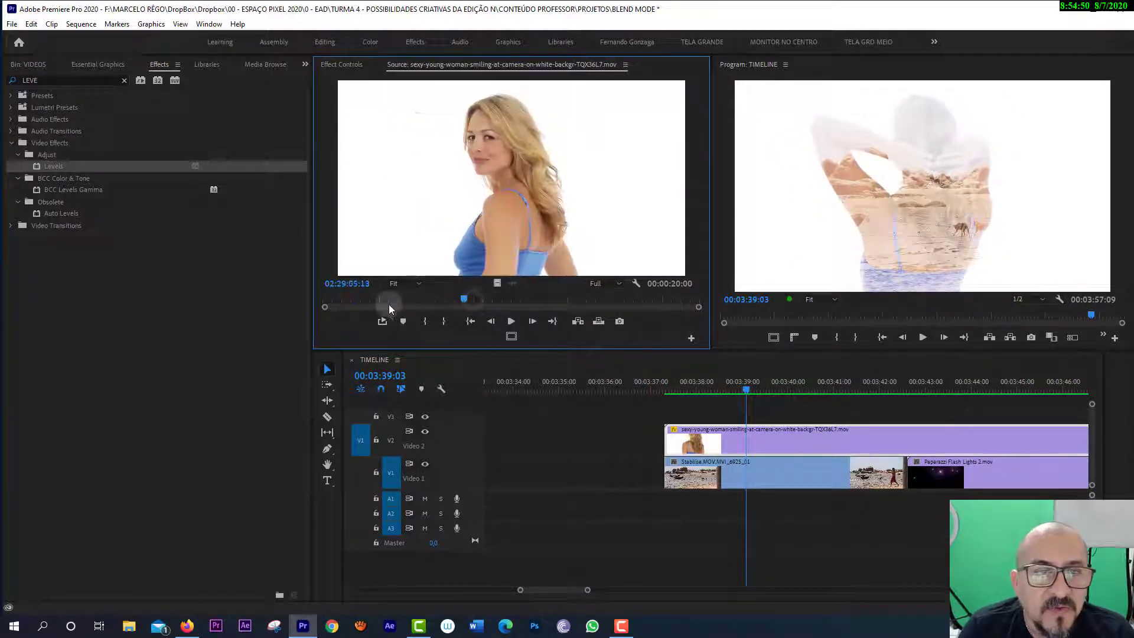
pyautogui.moveTo(390, 308); pyautogui.dragTo(482, 300)
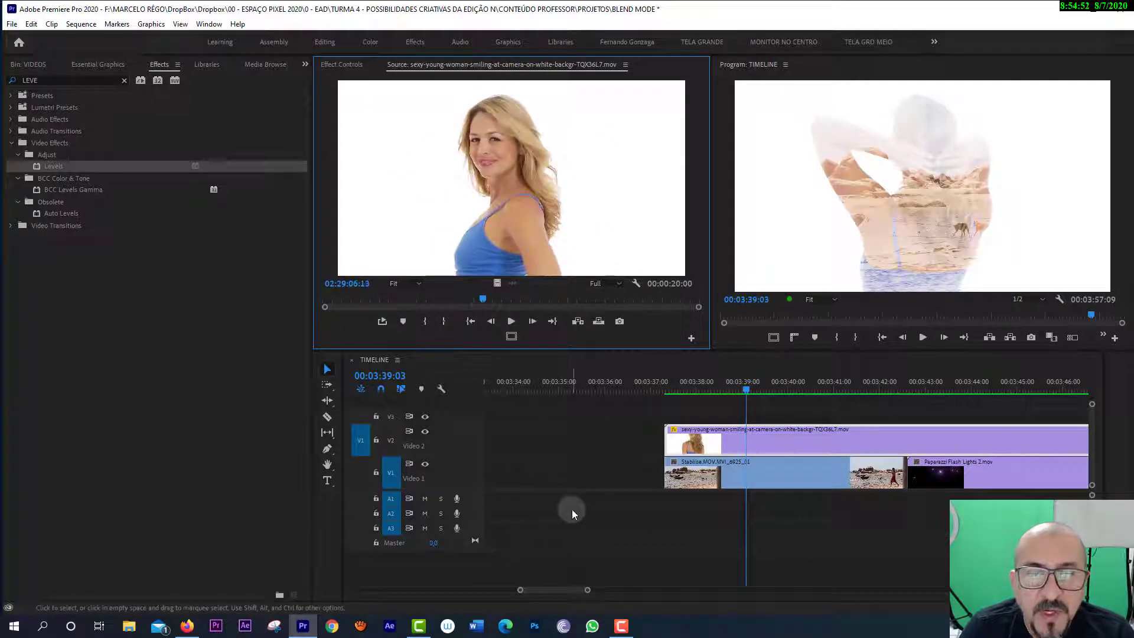
pyautogui.click(338, 65)
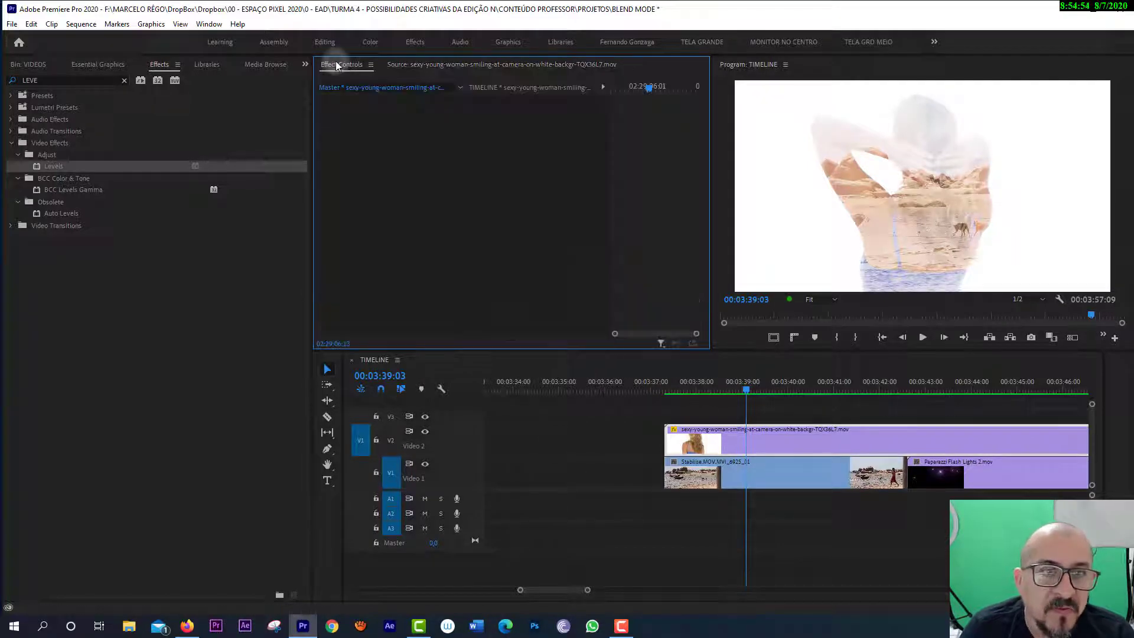
pyautogui.click(715, 440)
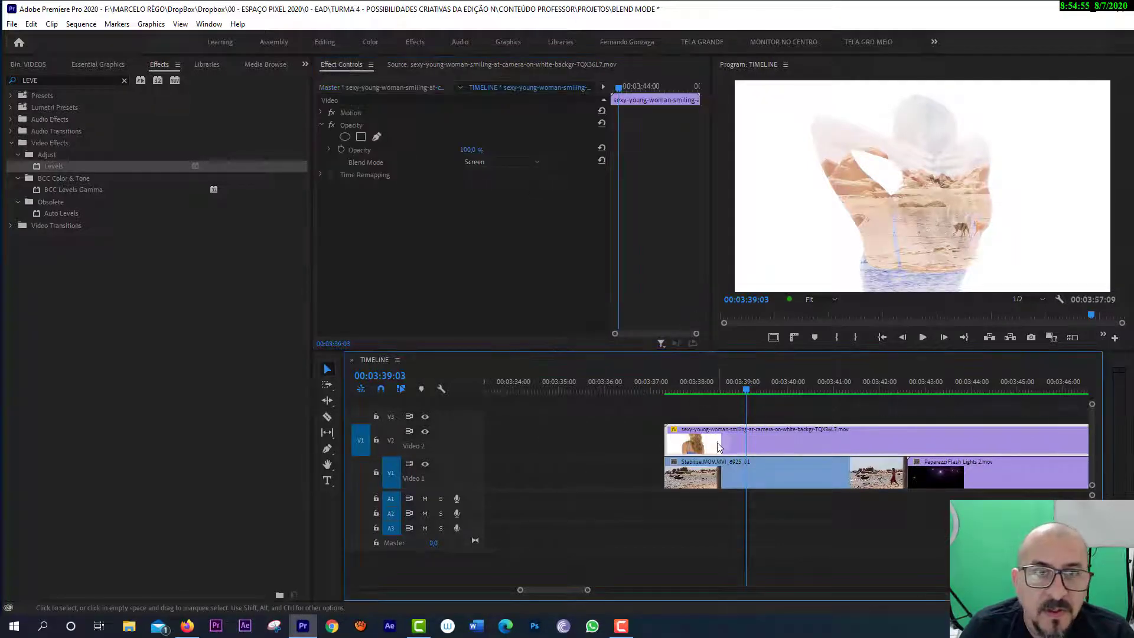
pyautogui.click(479, 162)
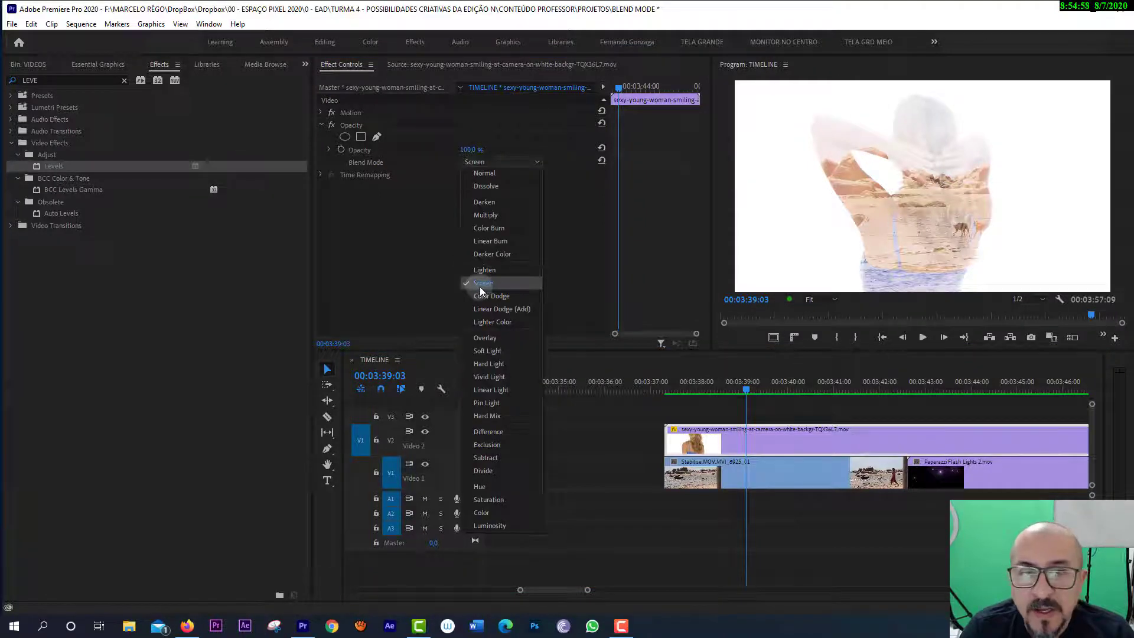
pyautogui.click(488, 271)
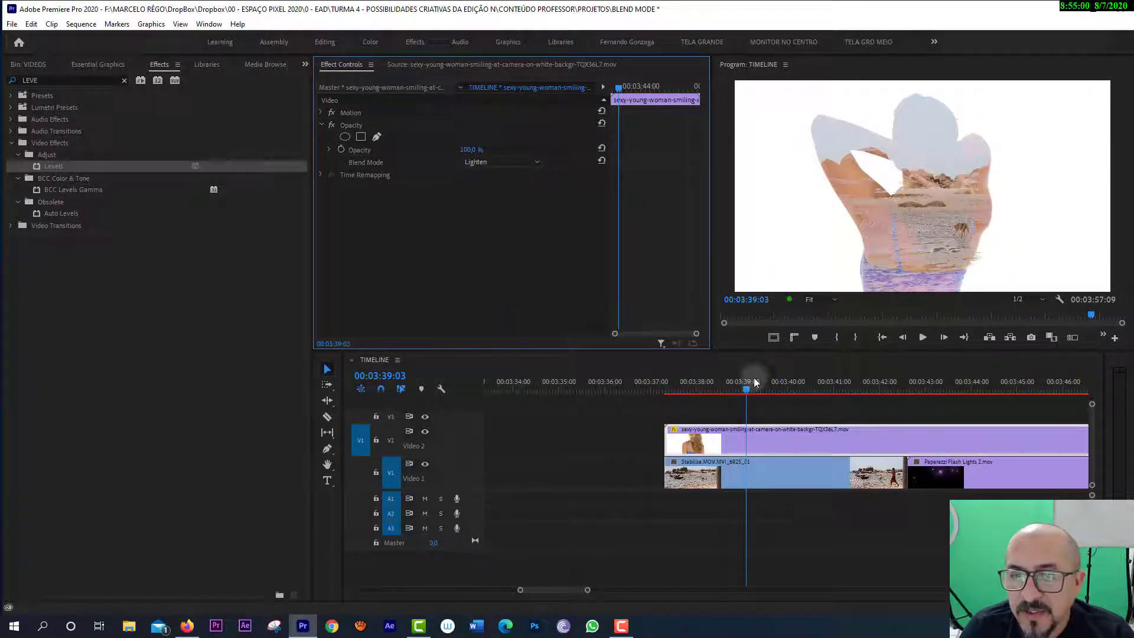
pyautogui.moveTo(756, 382); pyautogui.dragTo(742, 390)
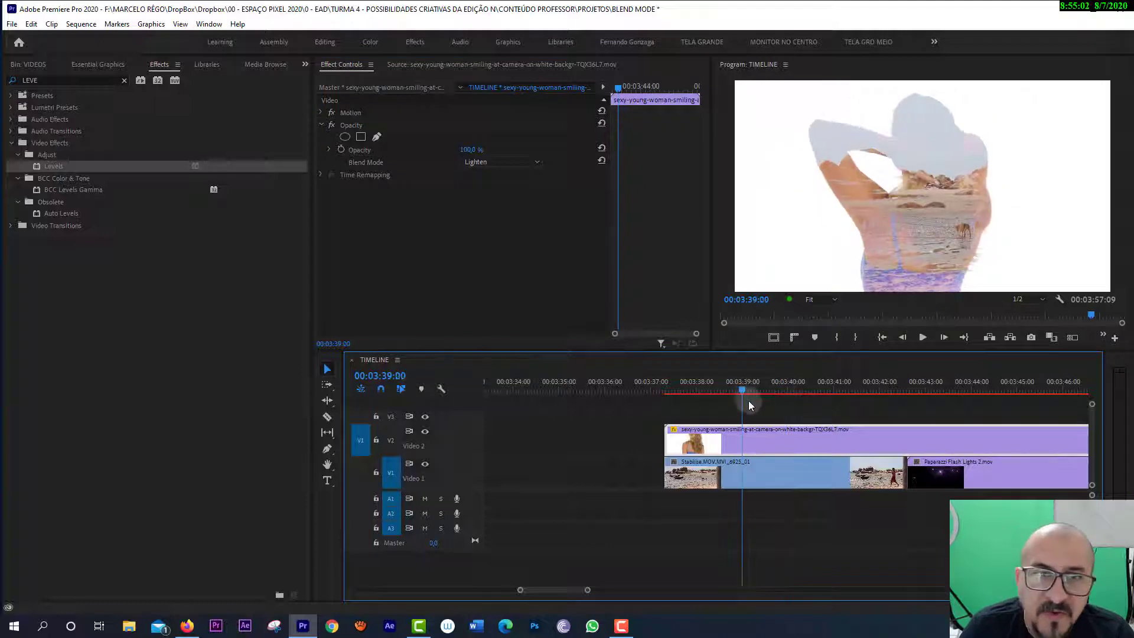
pyautogui.click(510, 165)
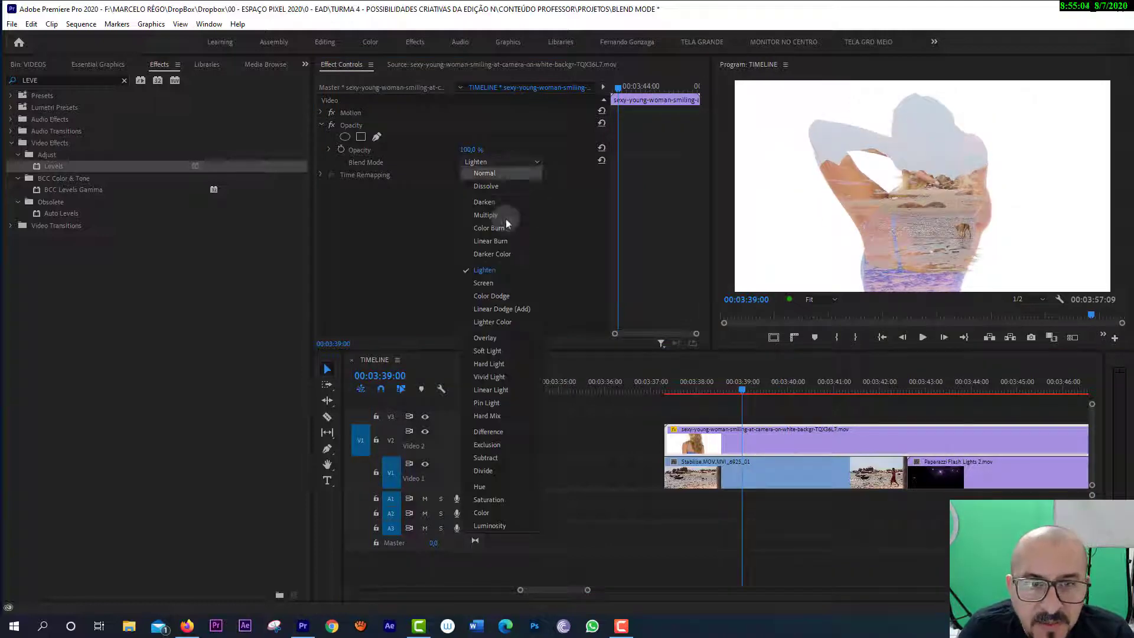
pyautogui.click(484, 283)
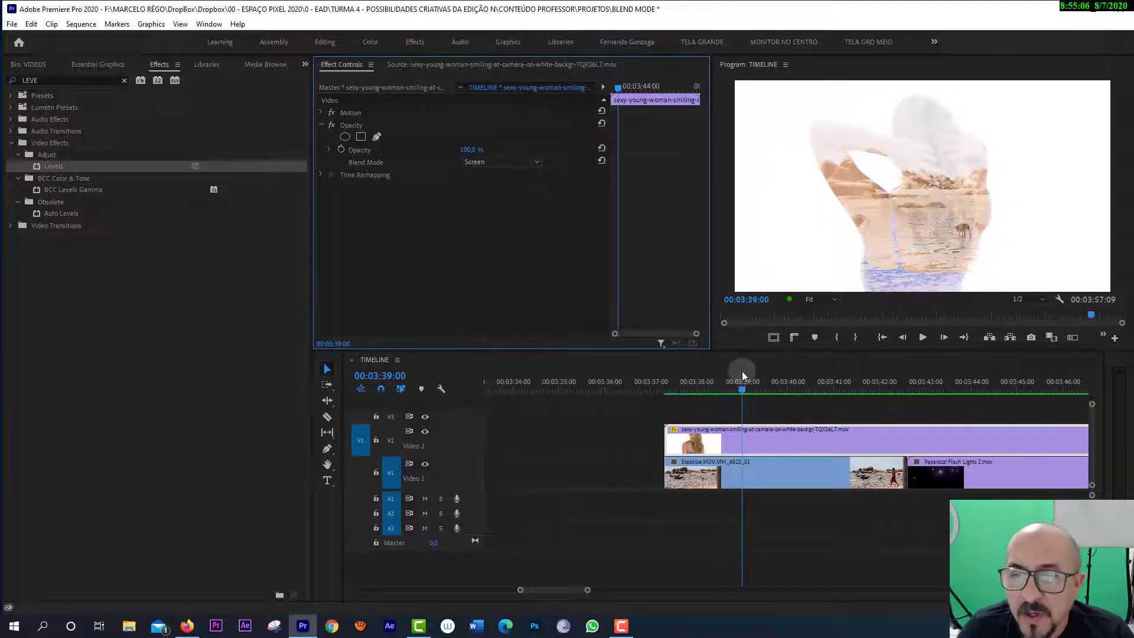
pyautogui.moveTo(742, 375); pyautogui.dragTo(778, 390)
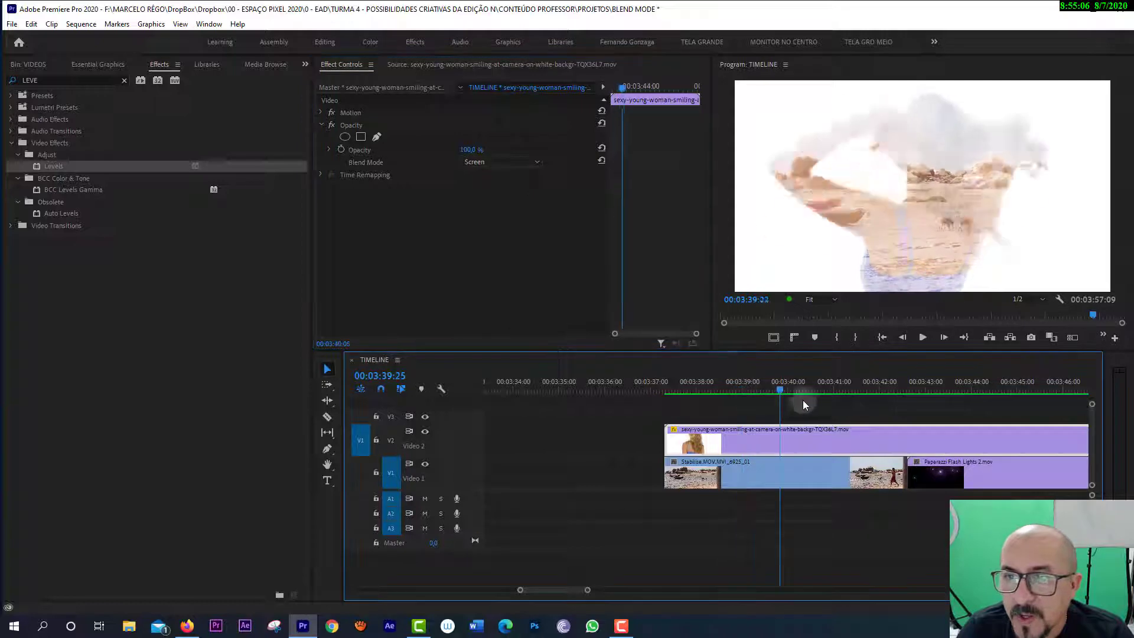
pyautogui.click(722, 461)
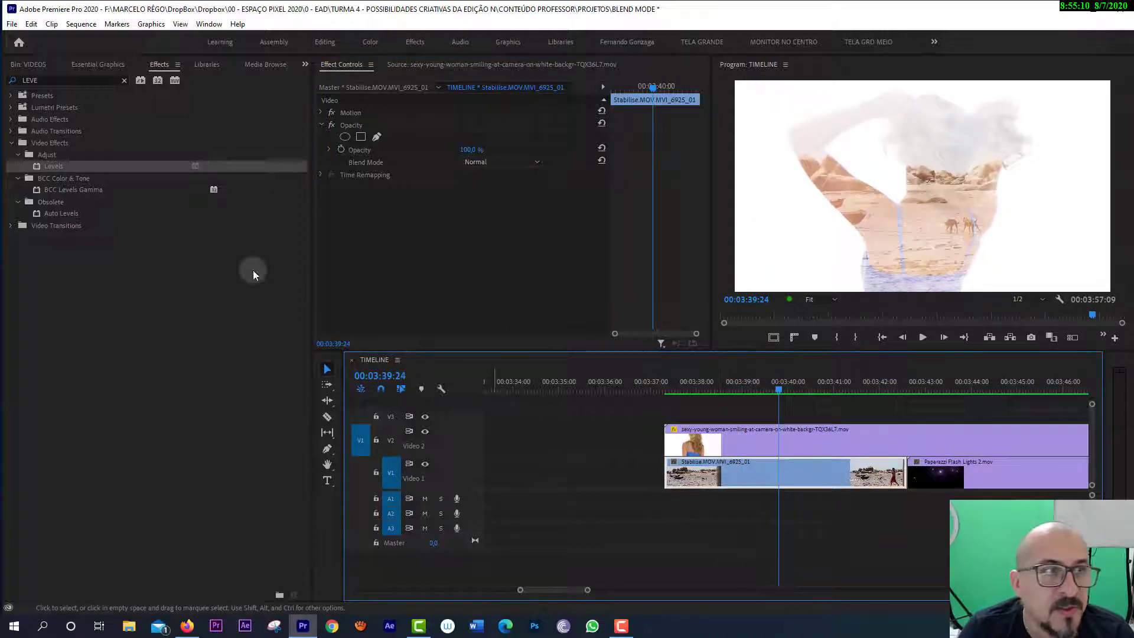
# Drop Levels on the Stabilise.MOV beach clip at RGB Black Input 124 and preview the double exposure.
pyautogui.moveTo(49, 167)
pyautogui.mouseDown()
pyautogui.moveTo(443, 241)
pyautogui.moveTo(528, 203)
pyautogui.mouseUp()
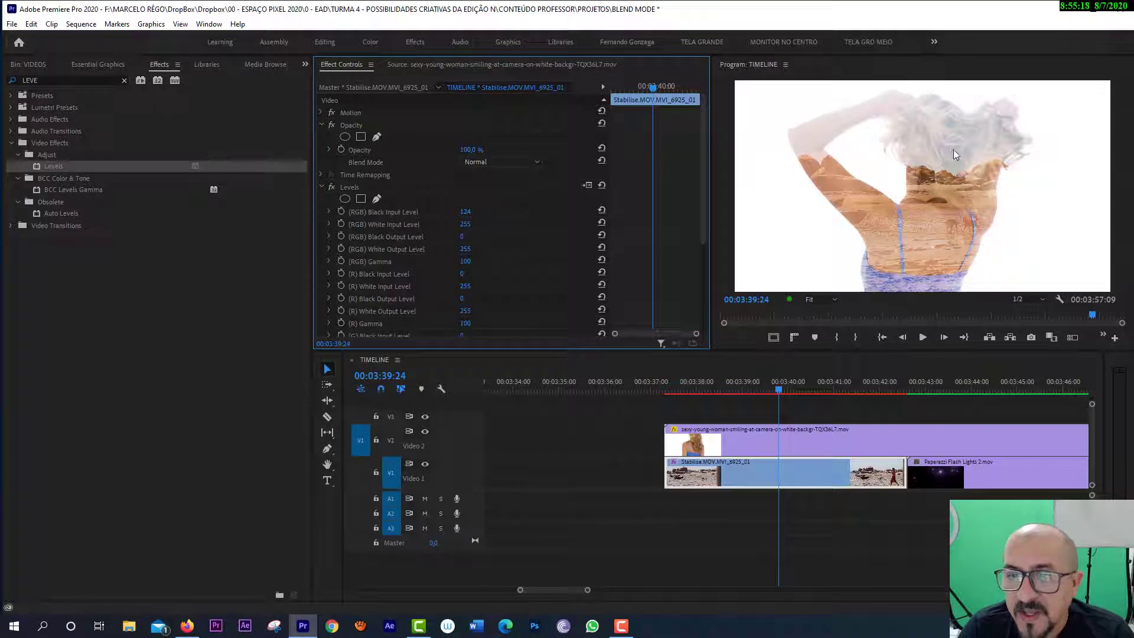
pyautogui.moveTo(762, 383)
pyautogui.mouseDown()
pyautogui.moveTo(714, 385)
pyautogui.moveTo(813, 385)
pyautogui.mouseUp()
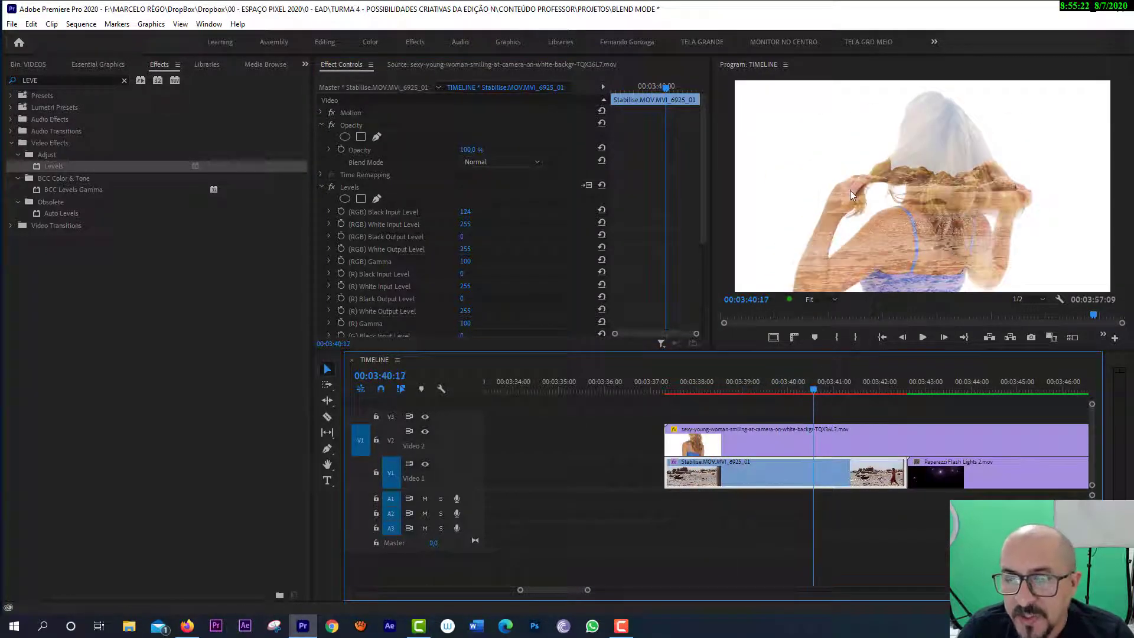
pyautogui.moveTo(814, 390)
pyautogui.mouseDown()
pyautogui.moveTo(737, 403)
pyautogui.moveTo(890, 387)
pyautogui.mouseUp()
pyautogui.press('-')
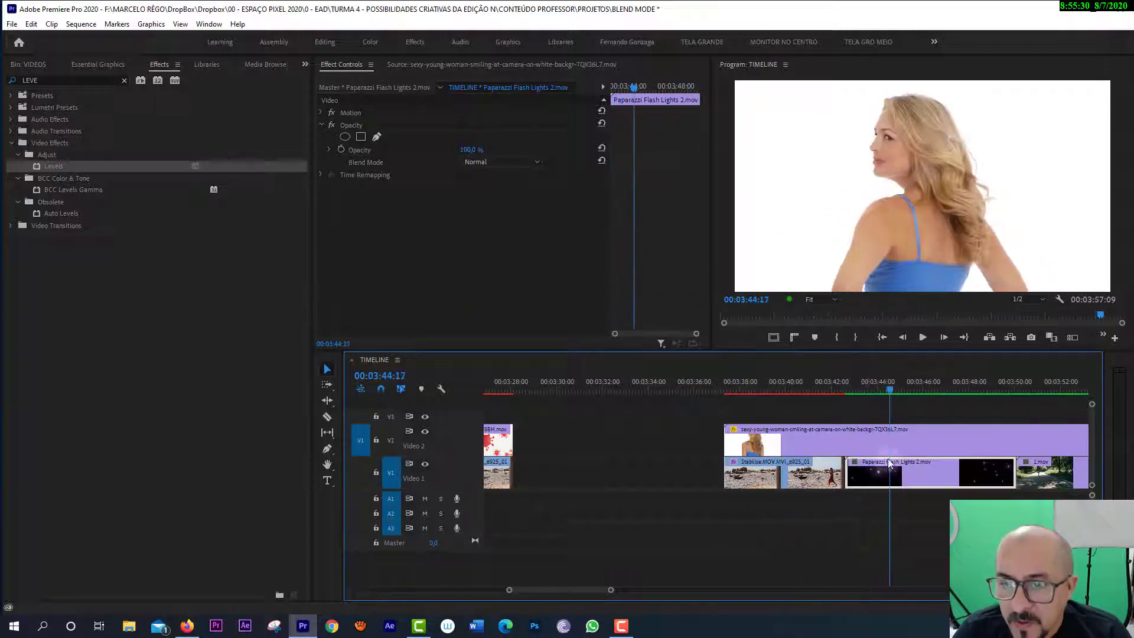
# Preview Paparazzi Flash Lights 2.mov in the Source monitor, then play the sequence before the woman overlay.
pyautogui.doubleClick(884, 479)
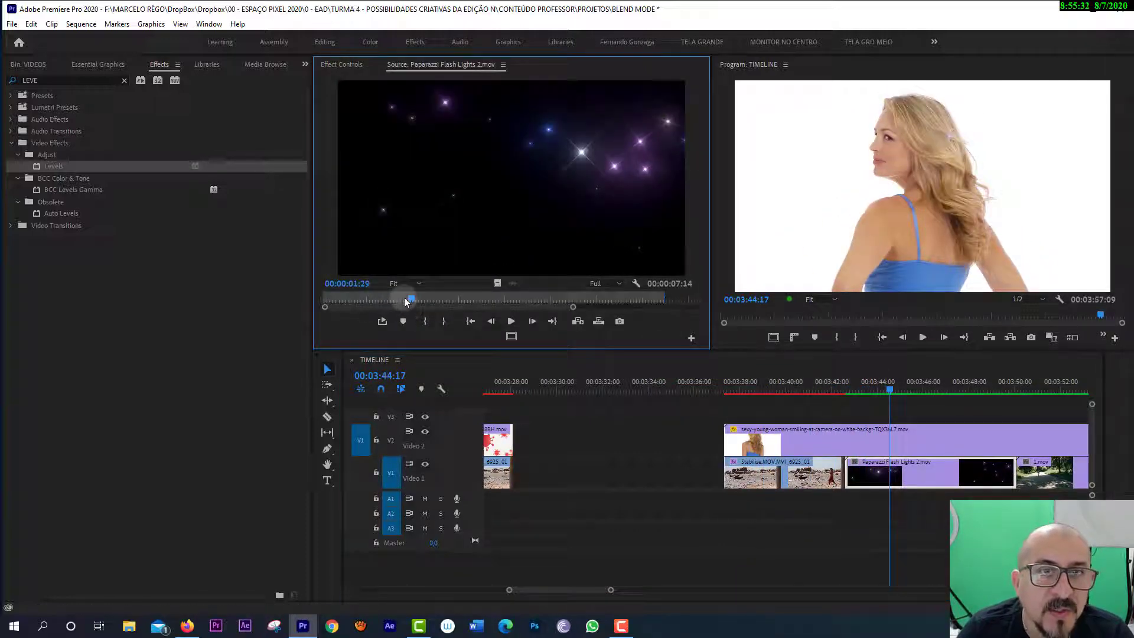
pyautogui.moveTo(410, 300); pyautogui.dragTo(498, 300)
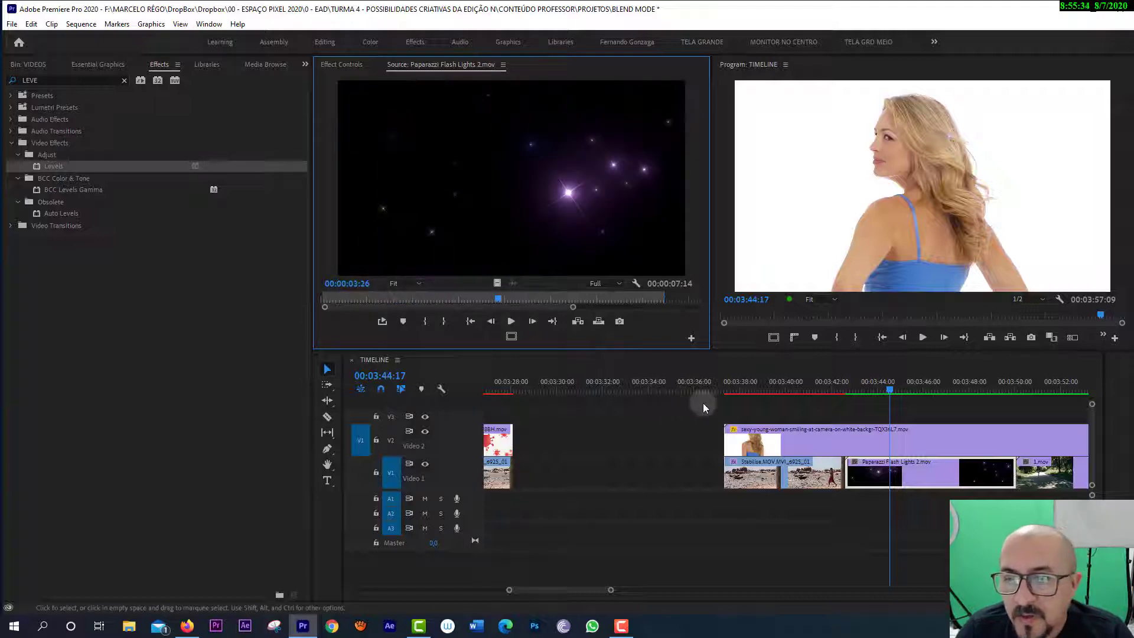
pyautogui.moveTo(889, 389); pyautogui.dragTo(851, 397)
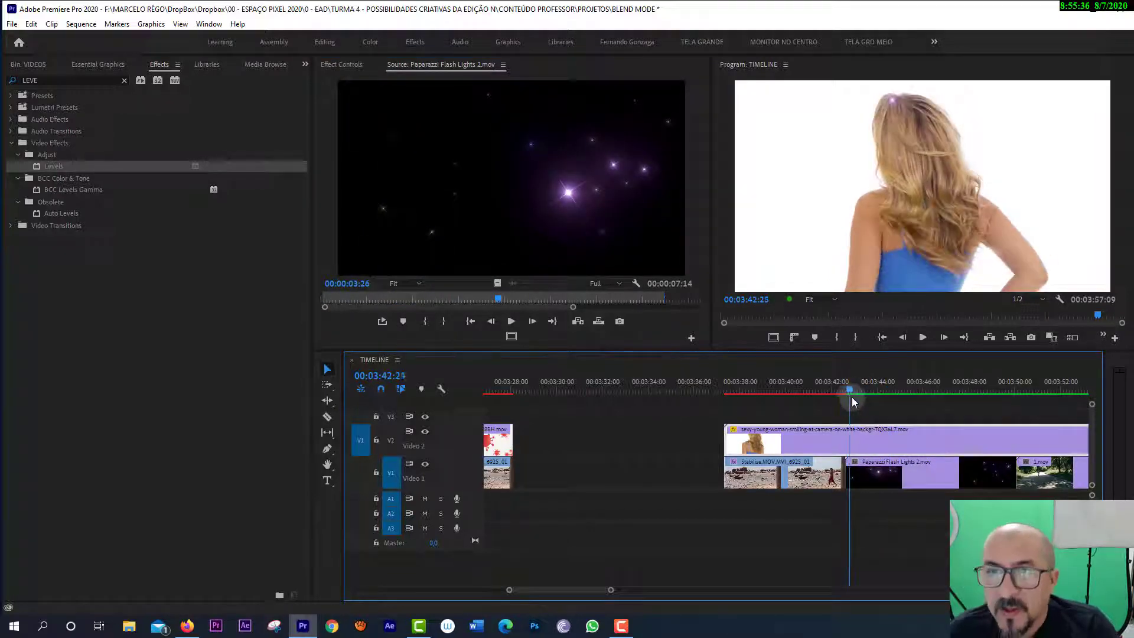
pyautogui.press('space')
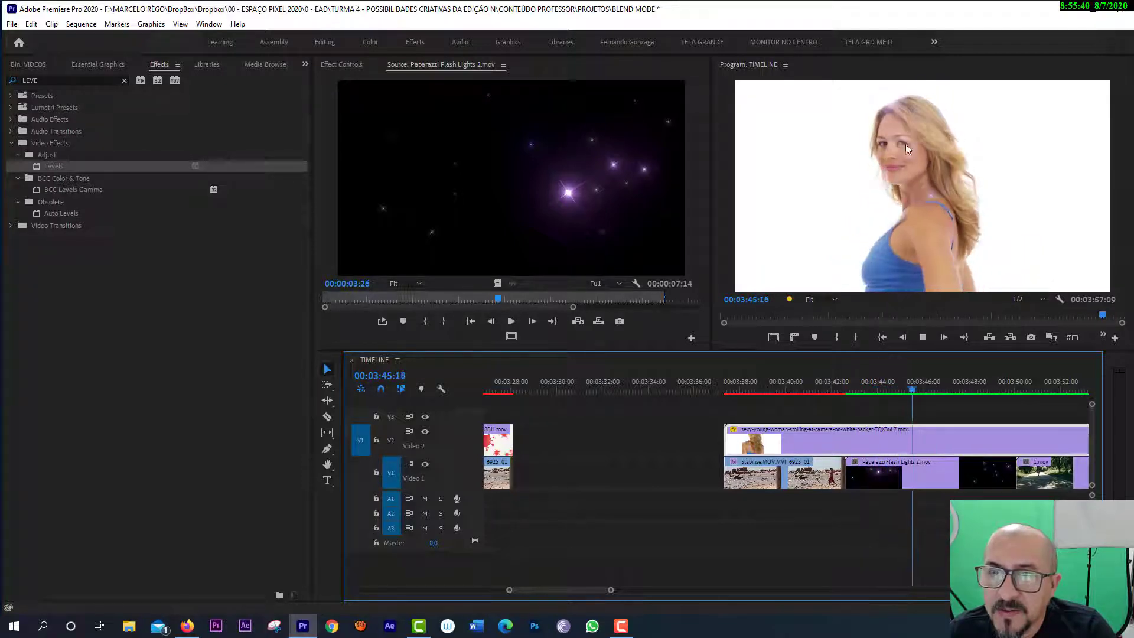
pyautogui.click(971, 393)
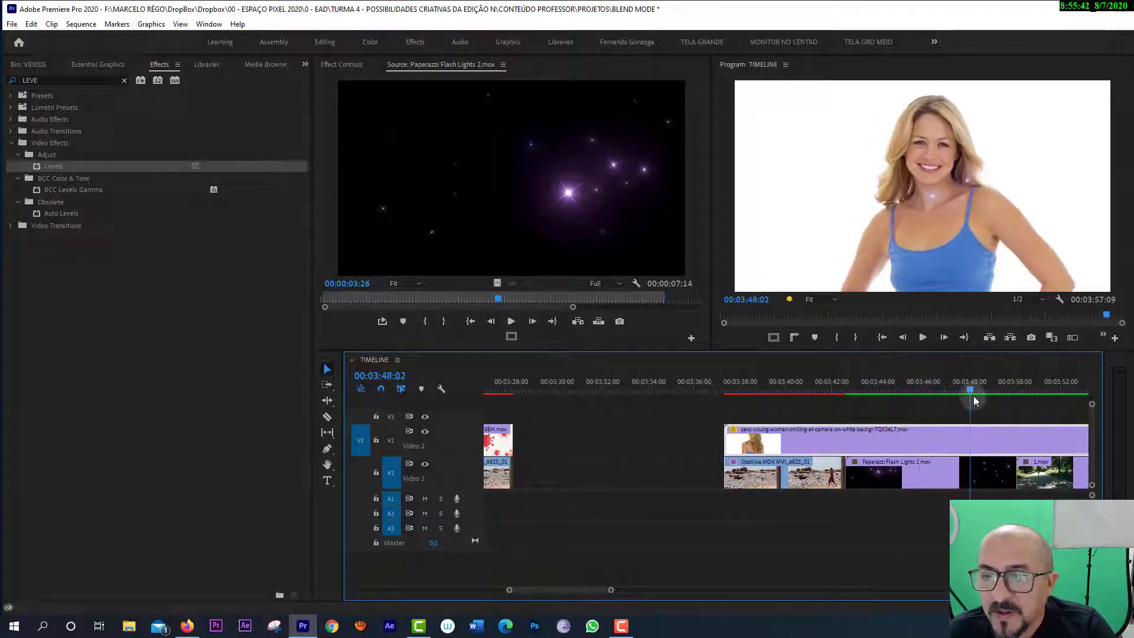
pyautogui.moveTo(973, 401); pyautogui.dragTo(896, 415)
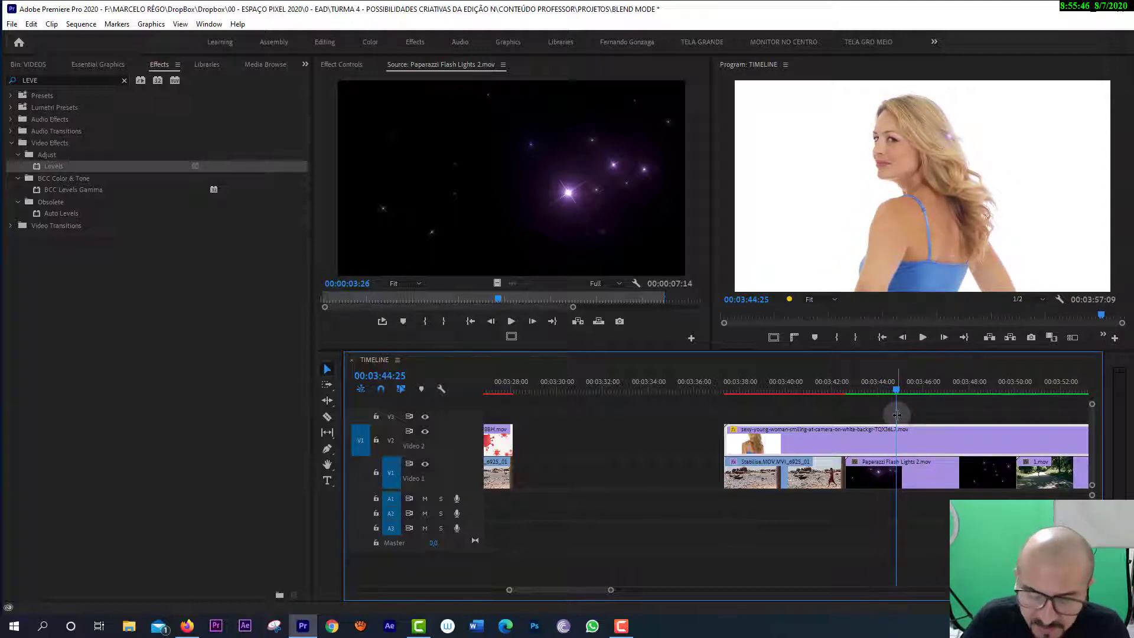
# Zoom out and scrub through the woman overlay past the Paparazzi Flash Lights clip.
pyautogui.press('-')
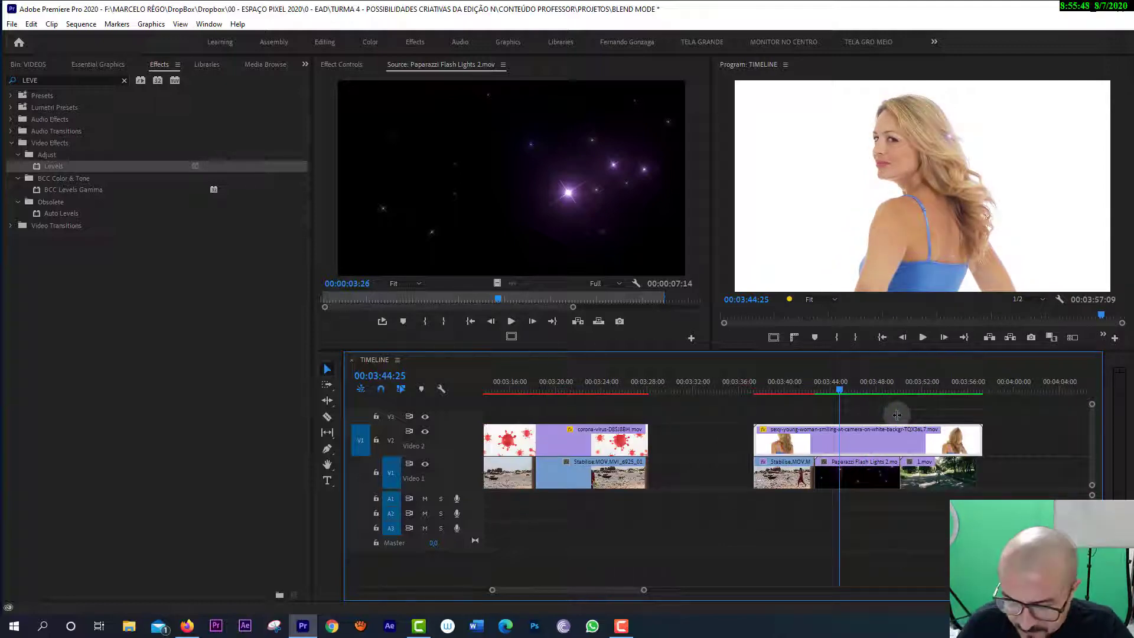
pyautogui.hscroll(2, 895, 426)
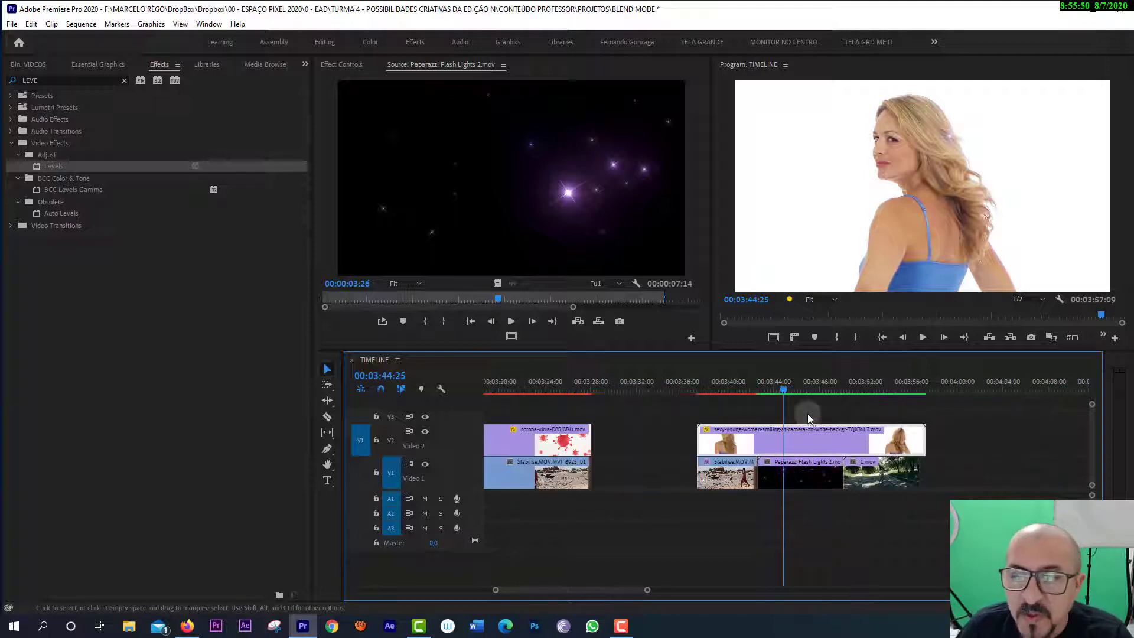
pyautogui.moveTo(777, 384); pyautogui.dragTo(795, 383)
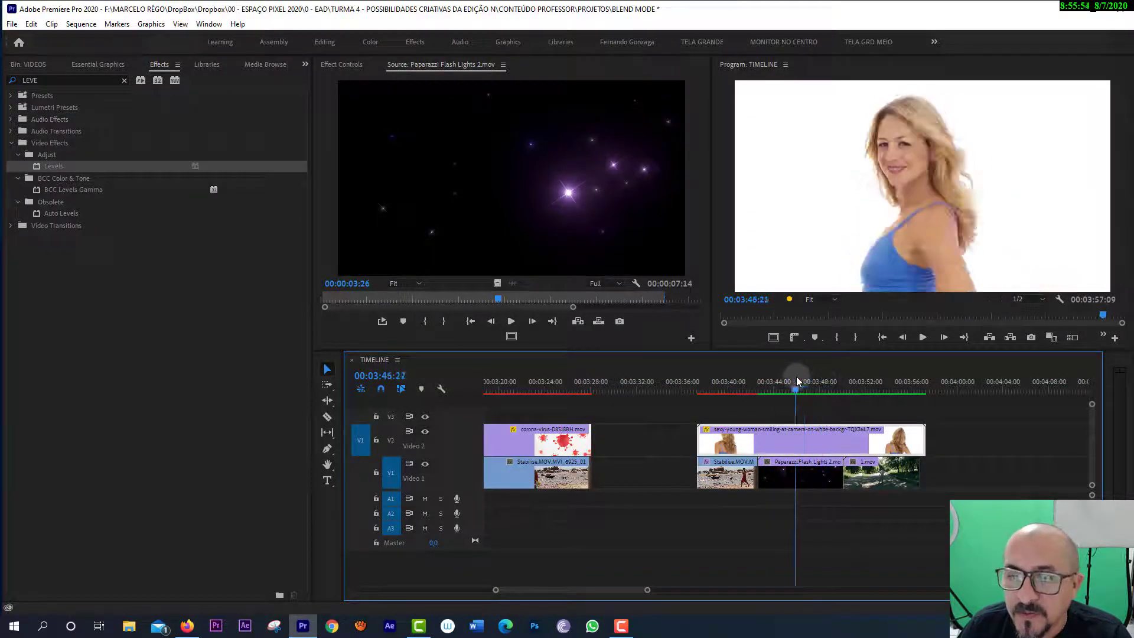
pyautogui.click(796, 475)
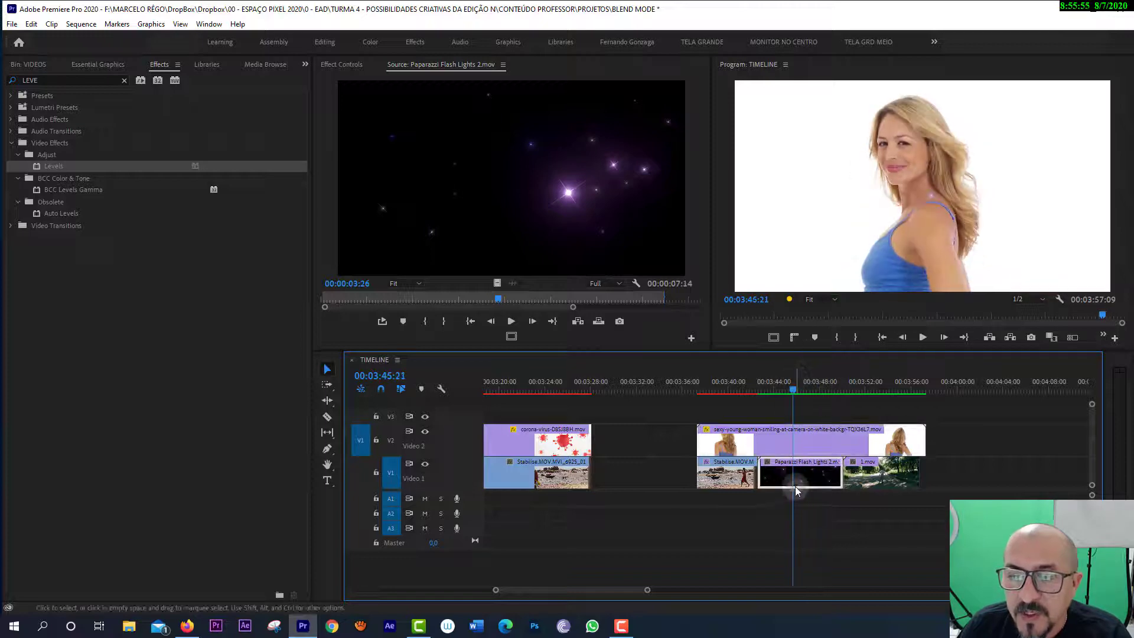
pyautogui.click(801, 384)
pyautogui.moveTo(806, 383); pyautogui.dragTo(890, 372)
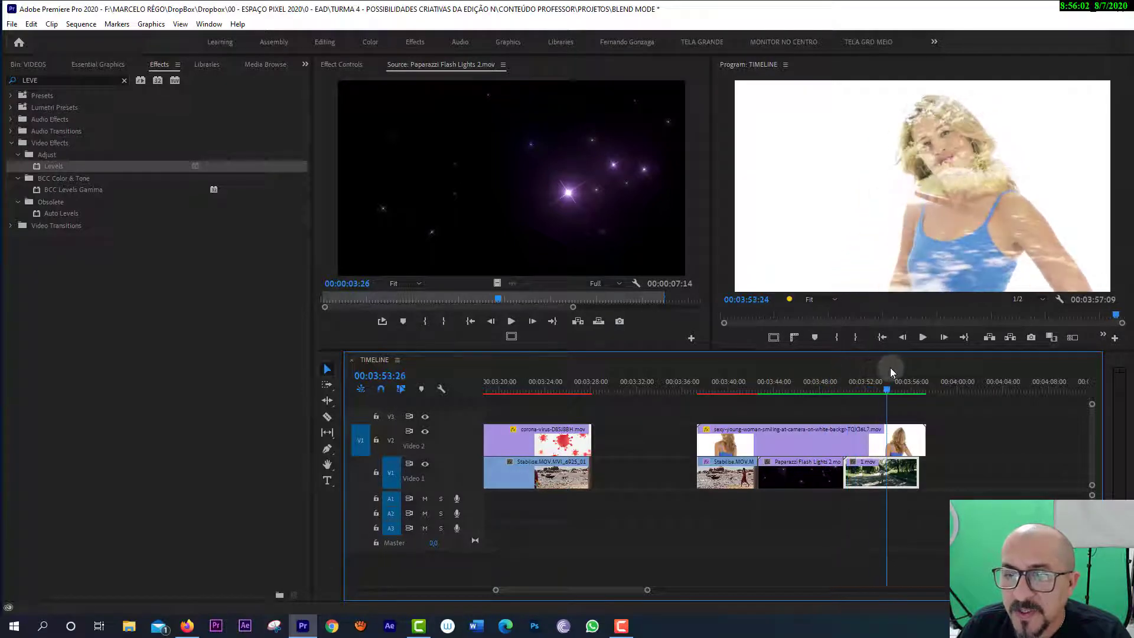
pyautogui.press('-')
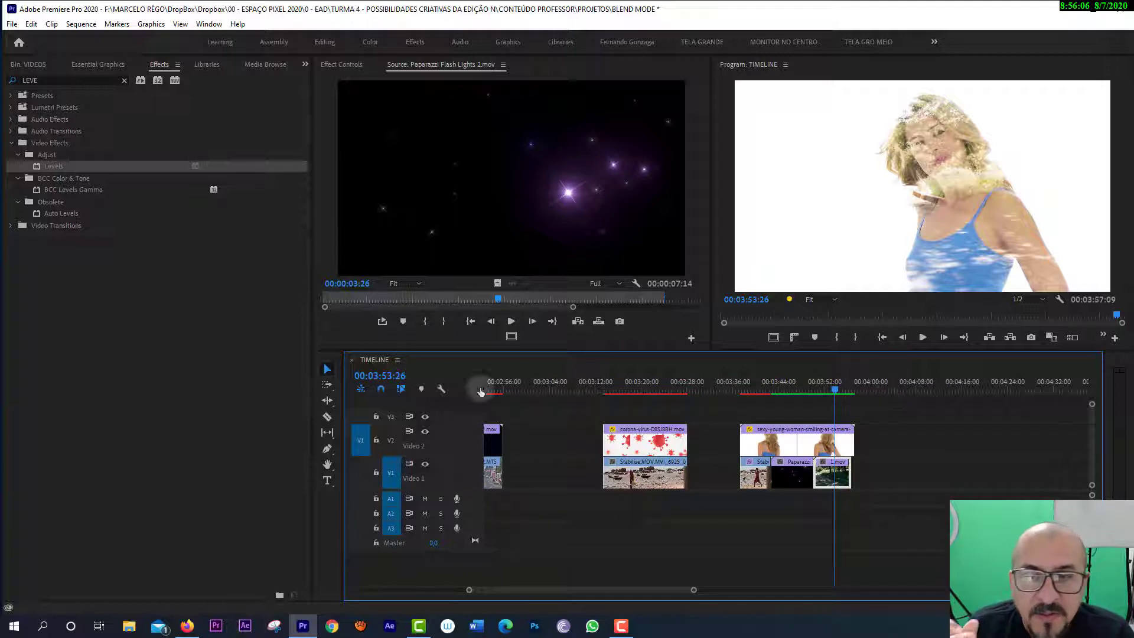
pyautogui.click(866, 458)
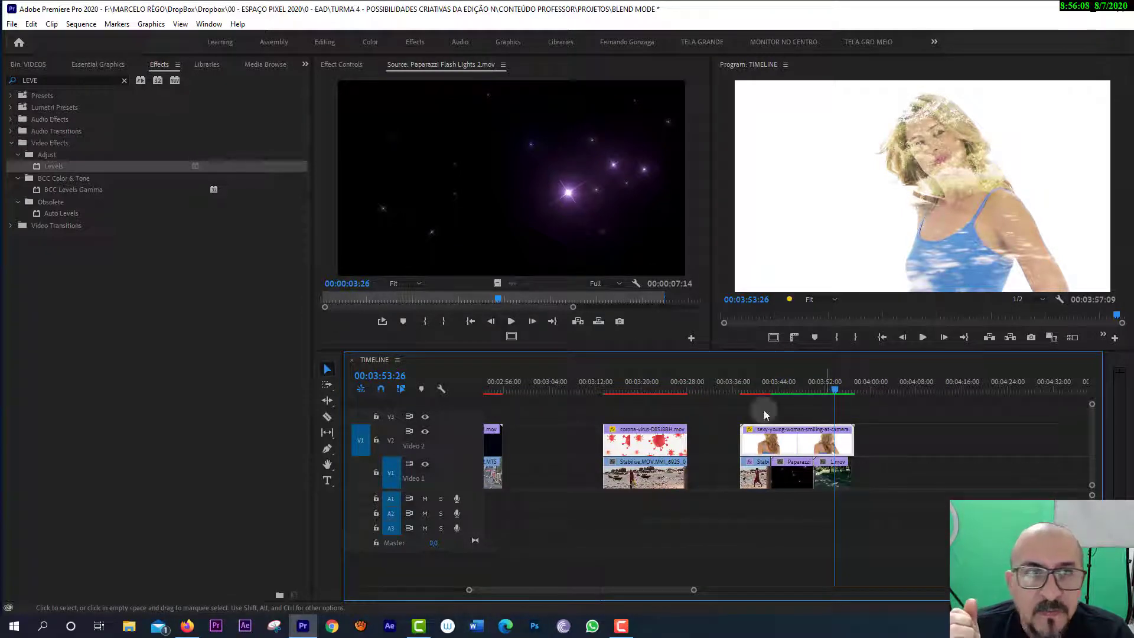
# Try Multiply, then Darken, as the woman clip's blend mode.
pyautogui.click(343, 63)
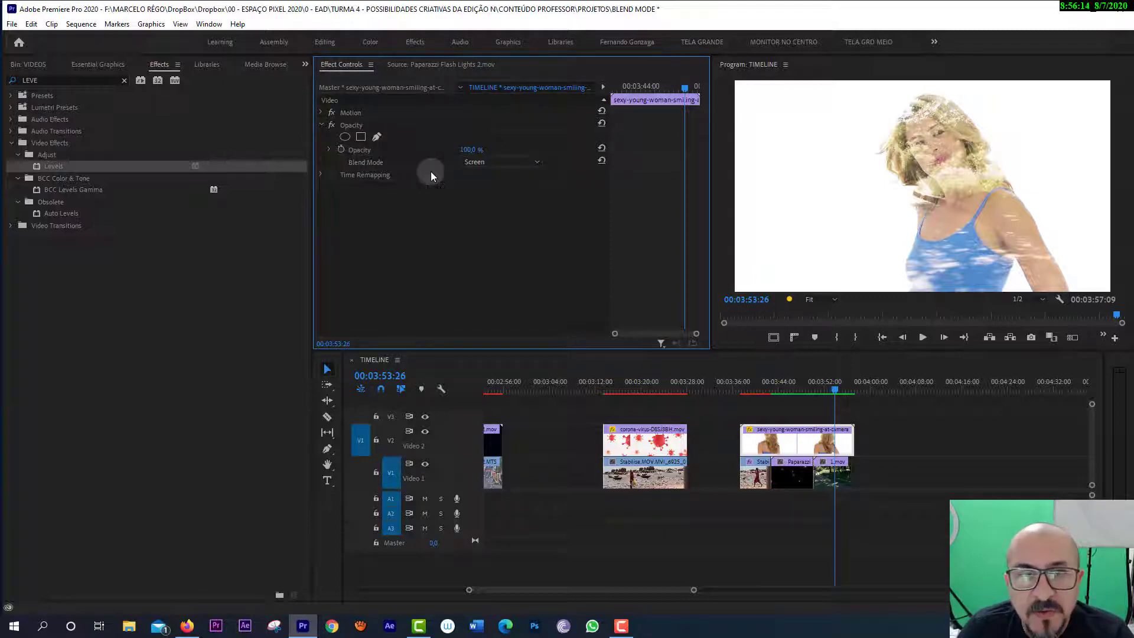
pyautogui.click(482, 164)
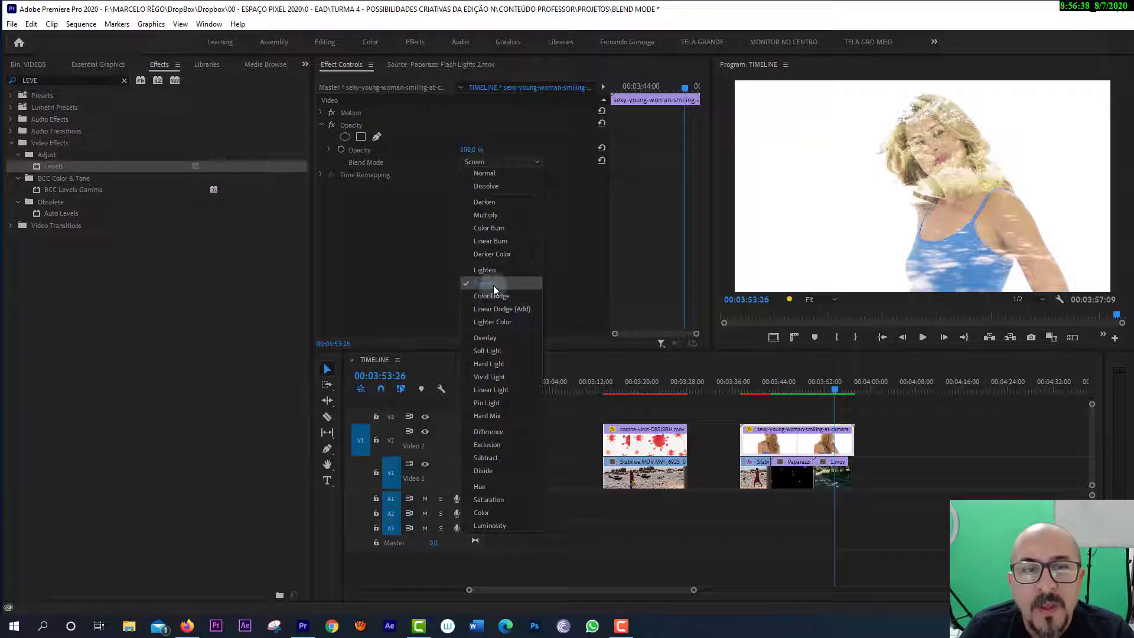
pyautogui.click(482, 215)
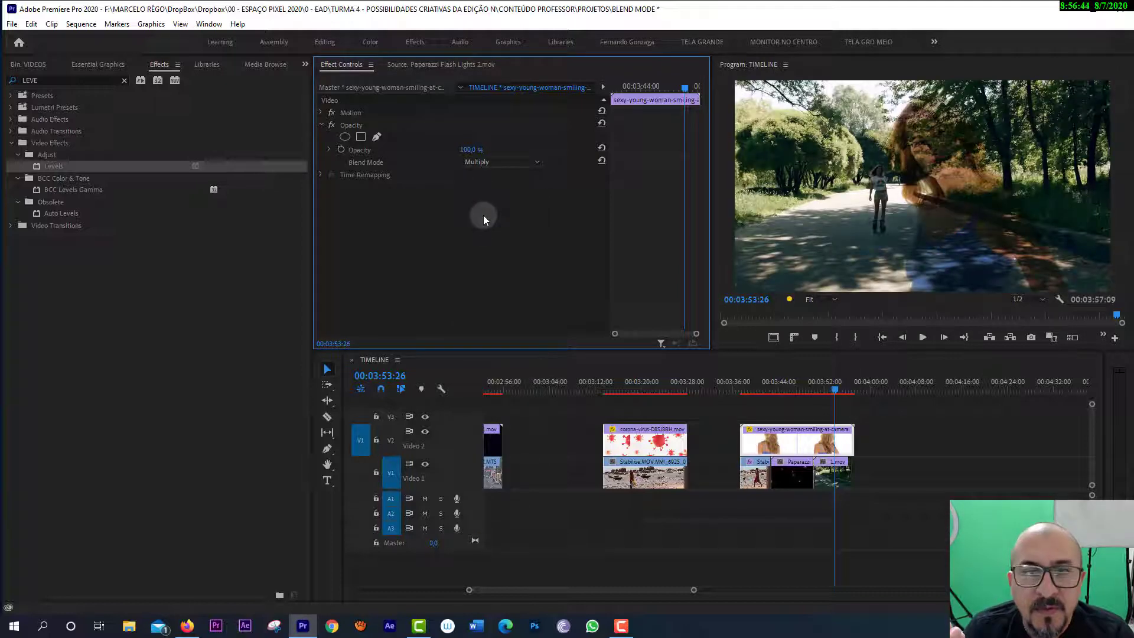
pyautogui.click(519, 163)
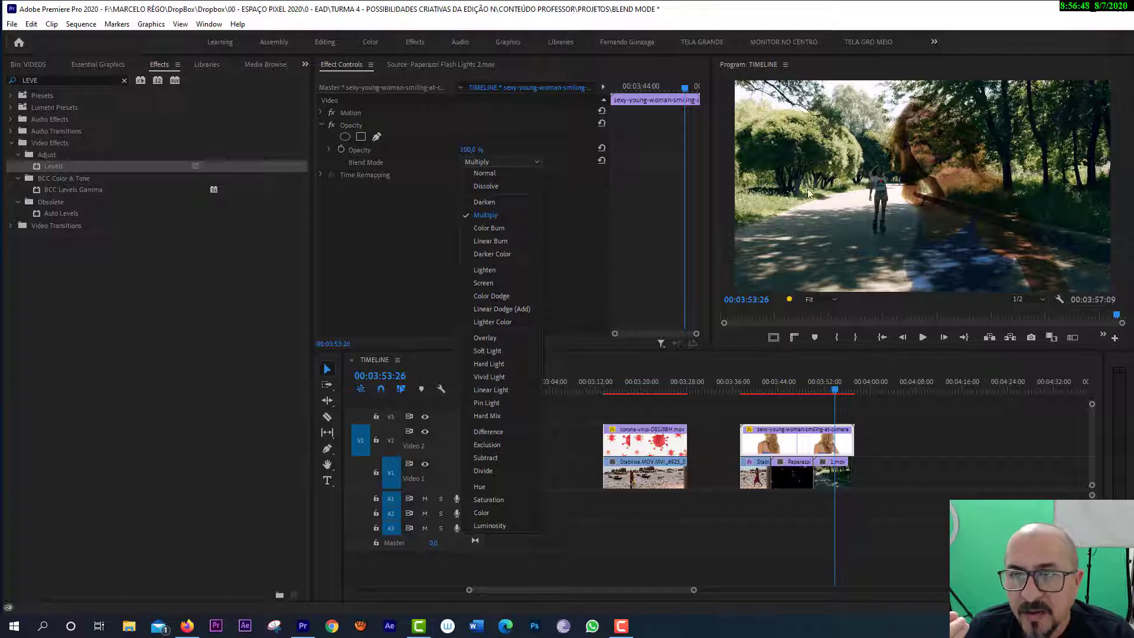
pyautogui.click(495, 203)
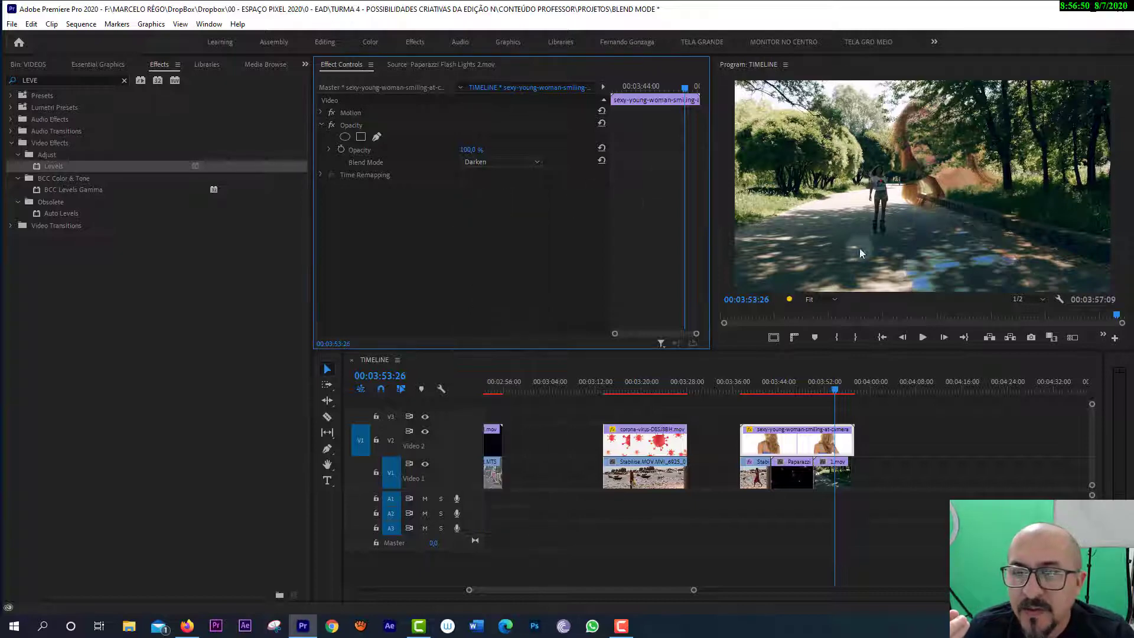
# Compare the beach and park sections, then set the woman clip's blend back to Screen.
pyautogui.moveTo(838, 388); pyautogui.dragTo(755, 394)
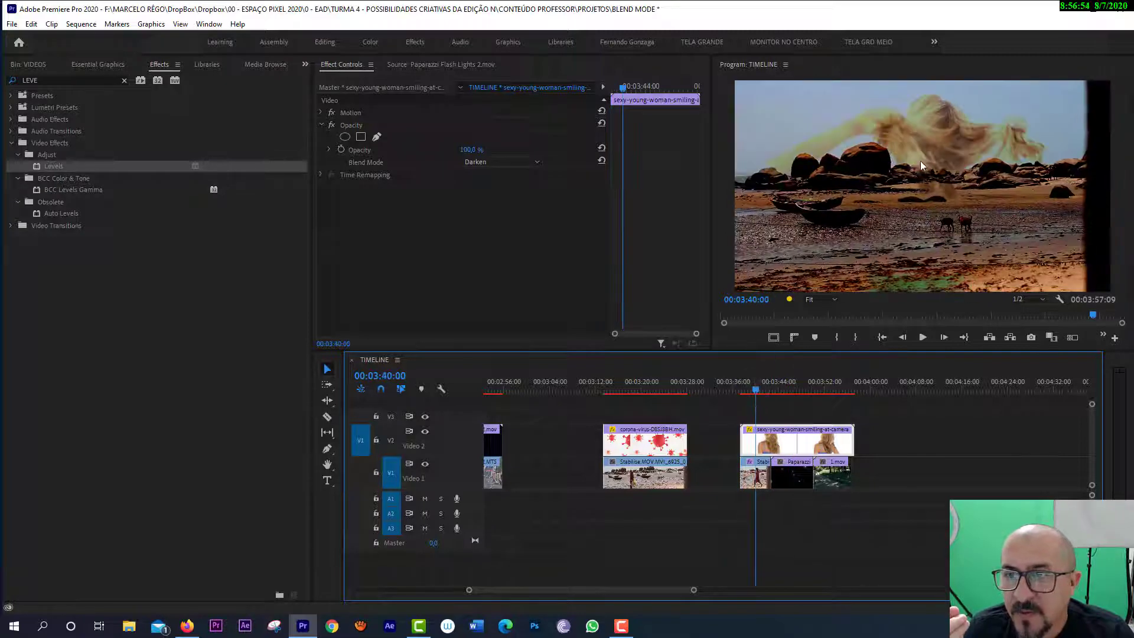
pyautogui.click(831, 383)
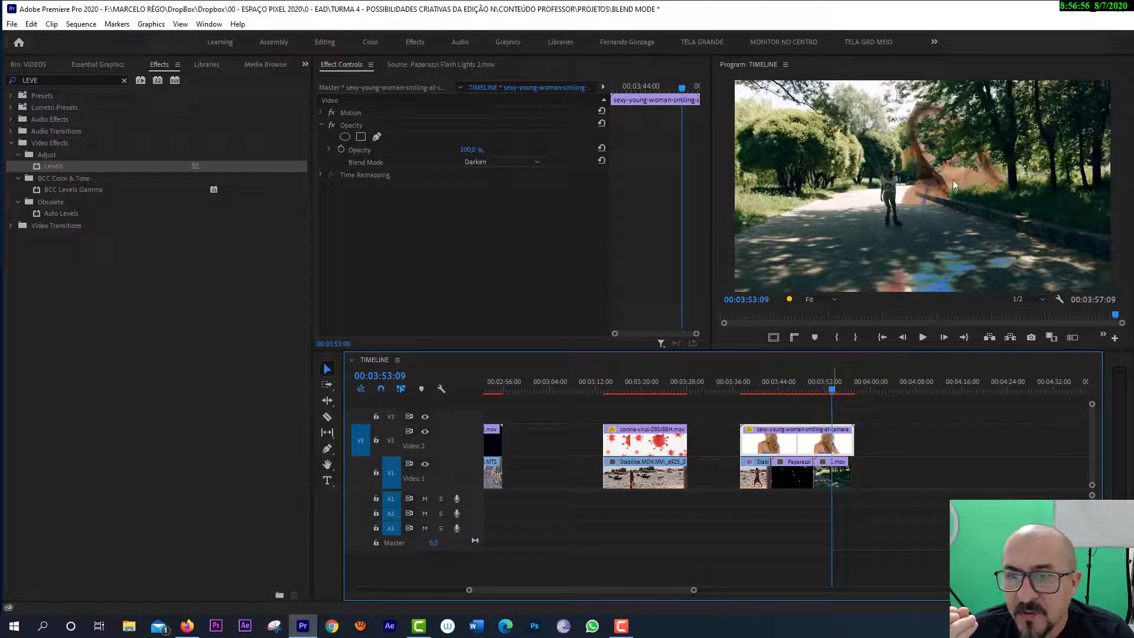
pyautogui.click(482, 162)
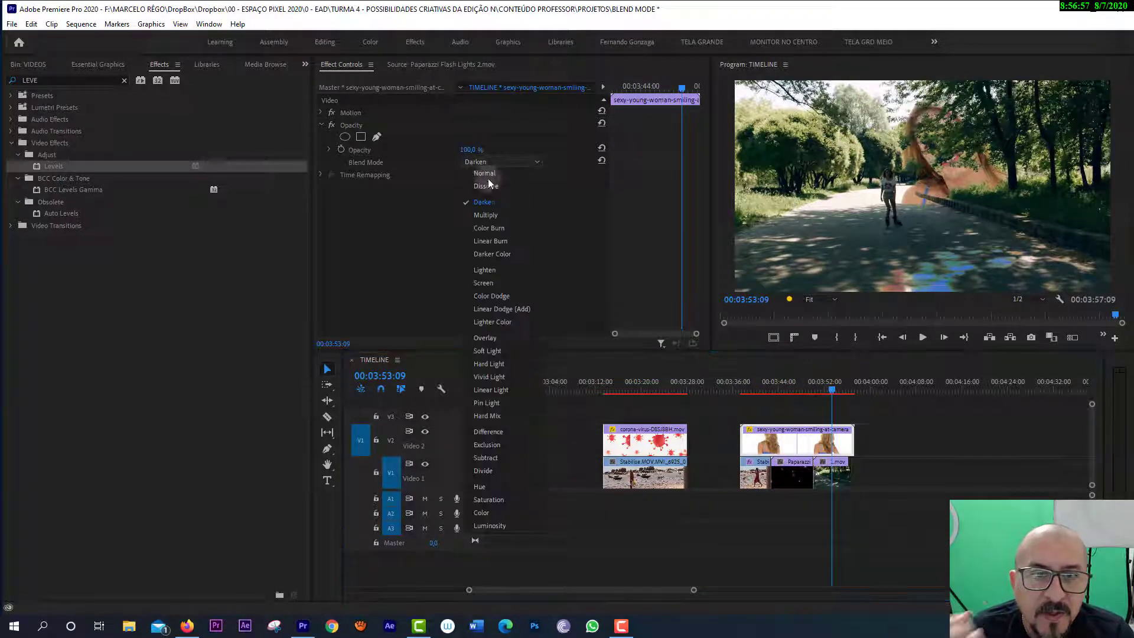
pyautogui.click(493, 283)
pyautogui.click(837, 389)
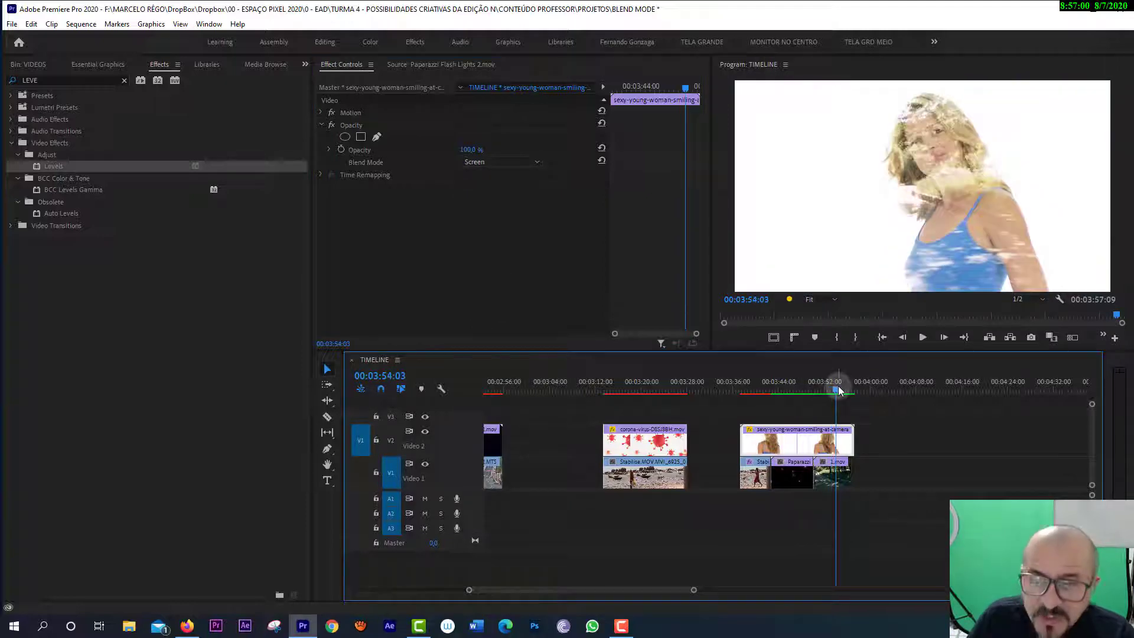
pyautogui.scroll(-2, 838, 390)
# Fit the whole sequence and zoom in on the XÍCARA CAFÉ clip at the start.
pyautogui.scroll(2, 838, 390)
pyautogui.scroll(-2, 838, 389)
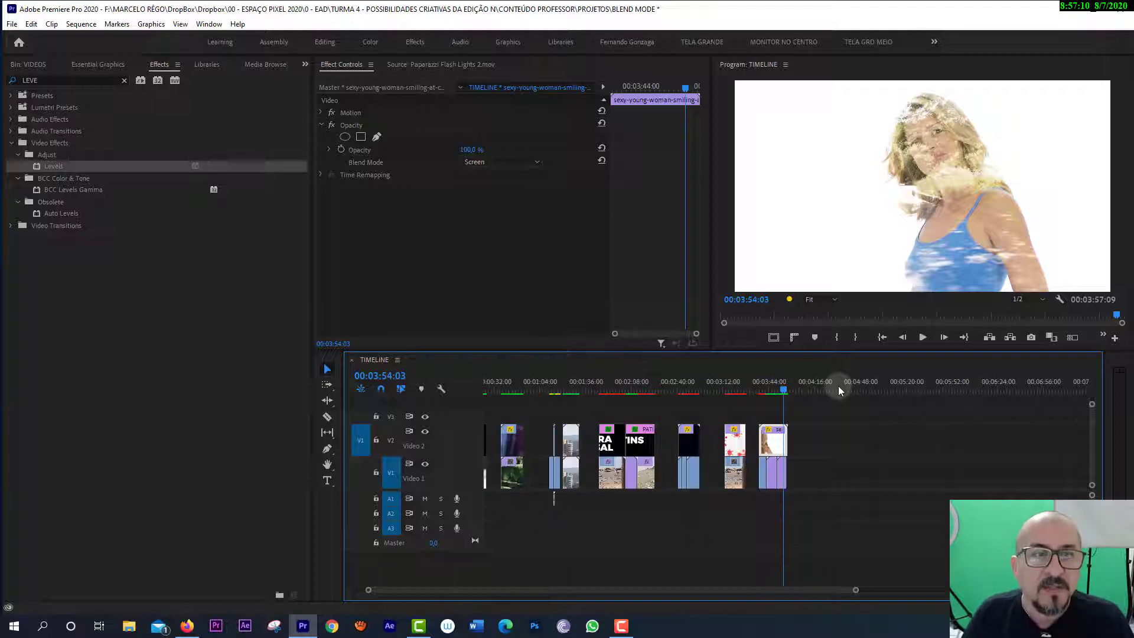
pyautogui.click(762, 387)
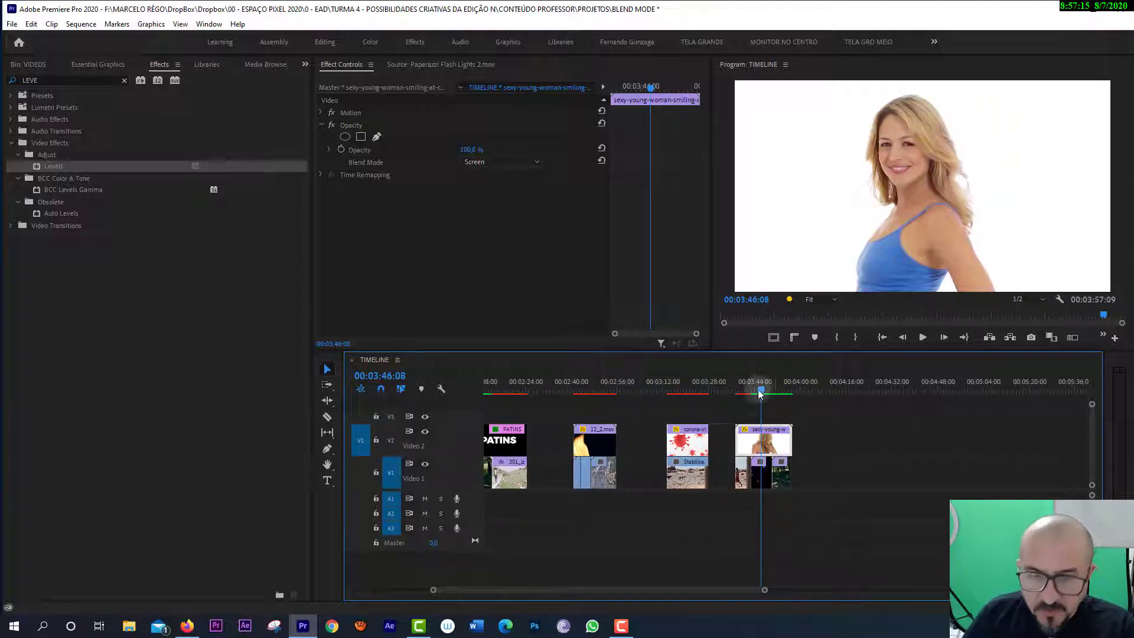
pyautogui.press('\\')
pyautogui.click(492, 383)
pyautogui.press('=')
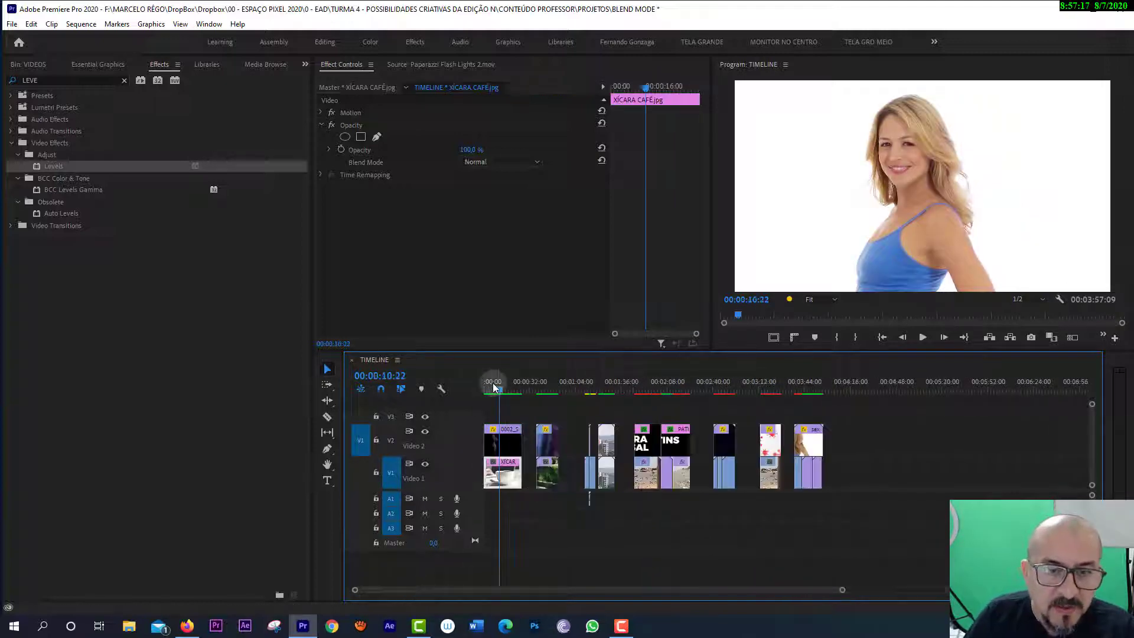
pyautogui.press('=')
pyautogui.press('=')
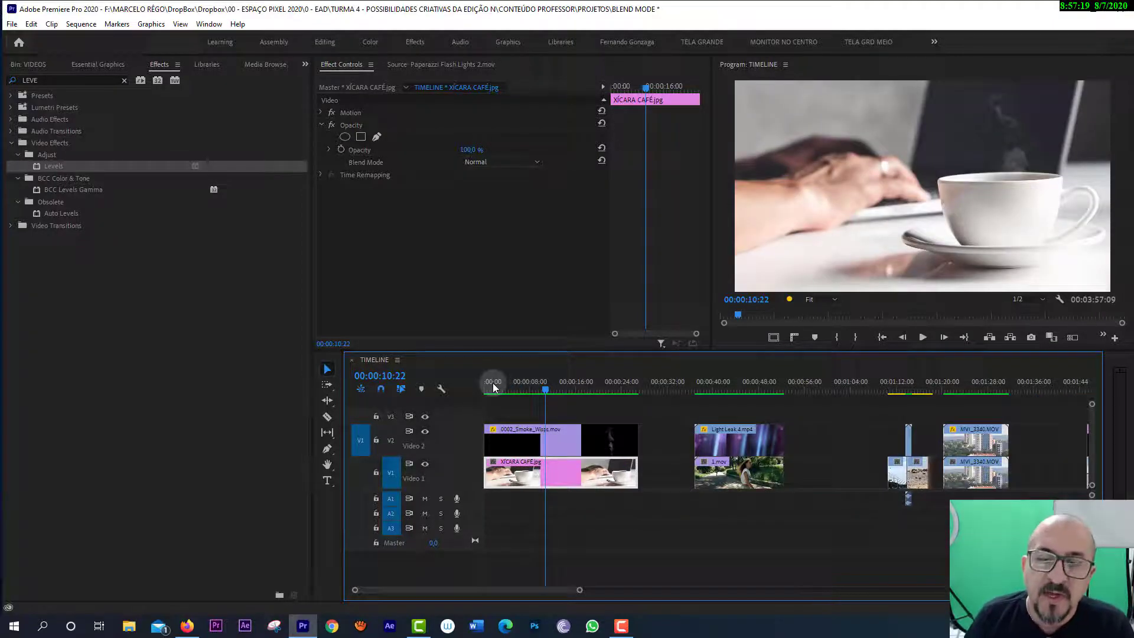